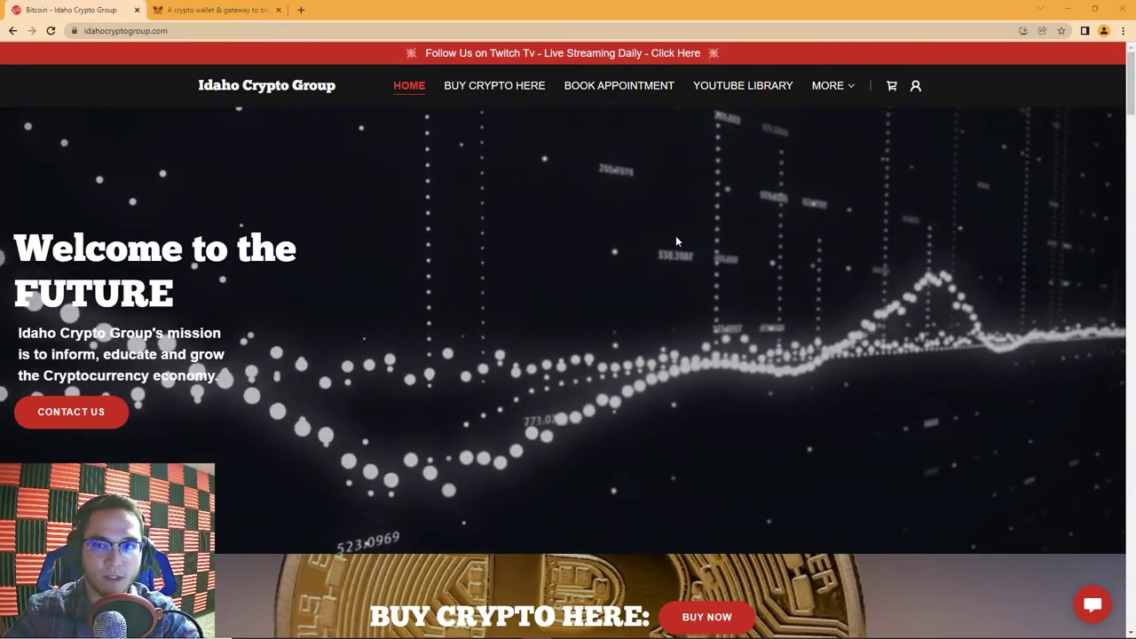
left_click(205, 8)
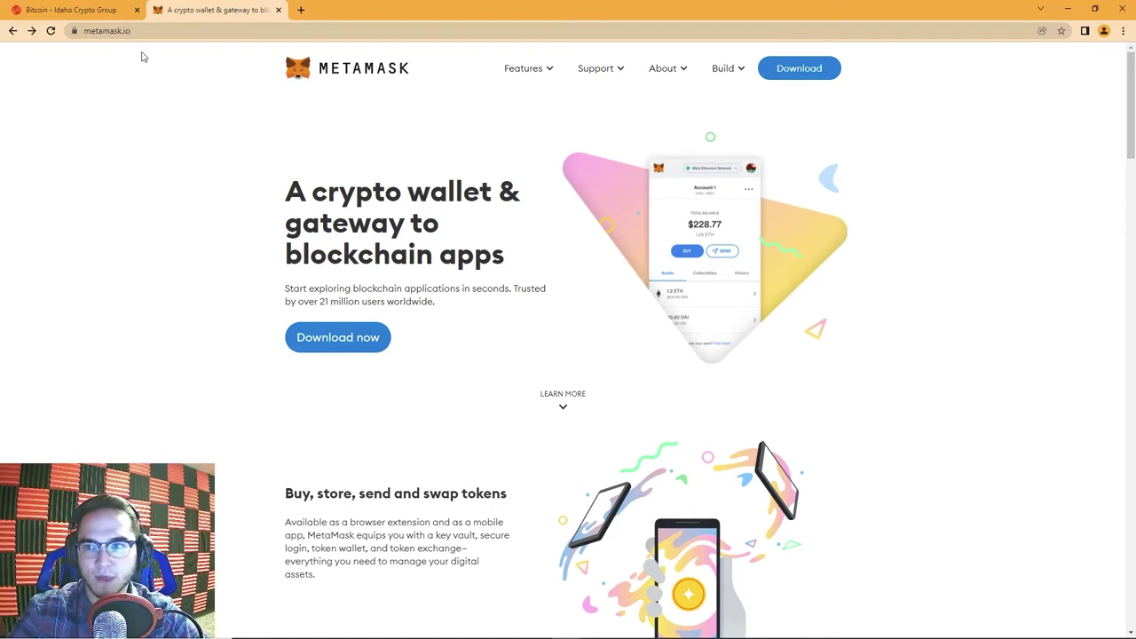
left_click(174, 31)
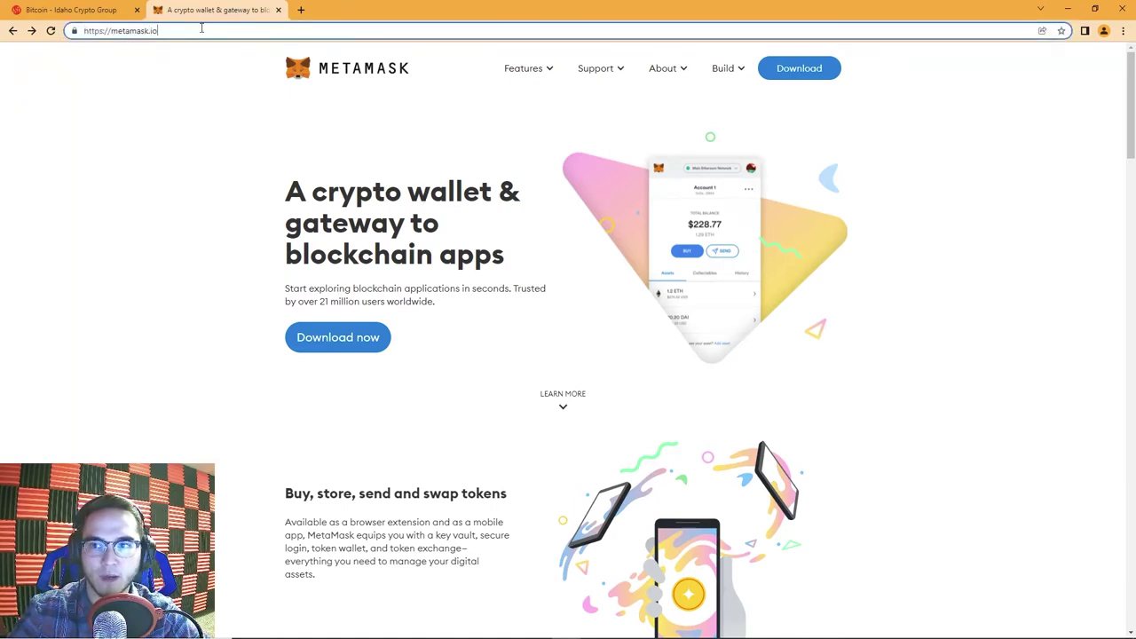
left_click(188, 31)
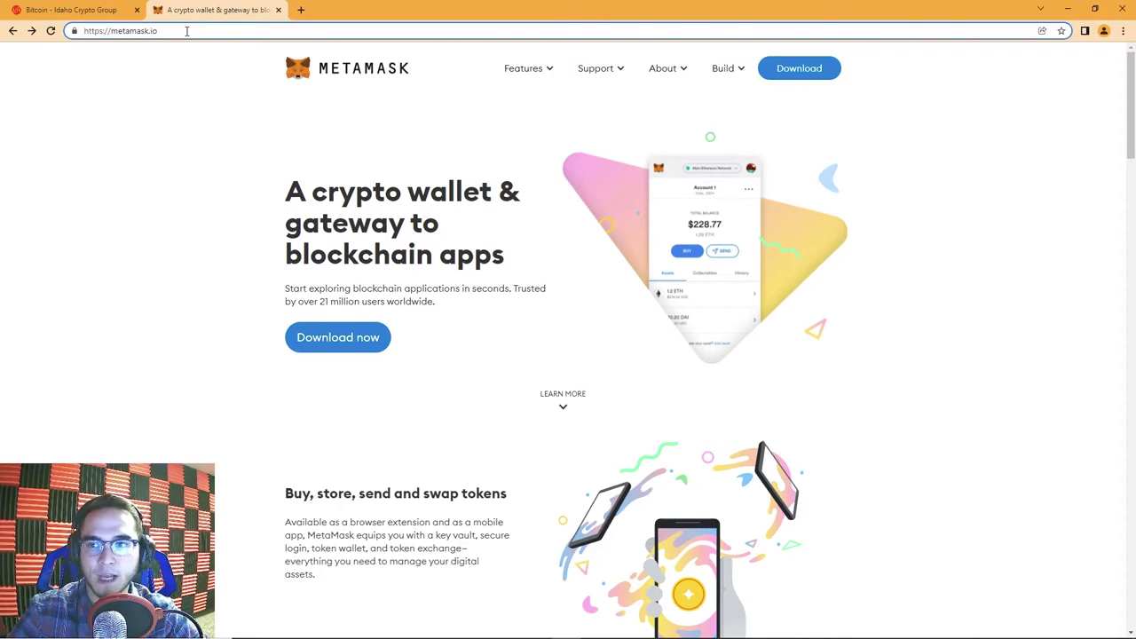
left_click_drag(188, 32, 74, 32)
left_click(108, 31)
mouse_move(160, 30)
left_mouse_down()
mouse_move(78, 31)
mouse_move(161, 30)
left_mouse_up()
left_click(190, 30)
left_click(161, 31)
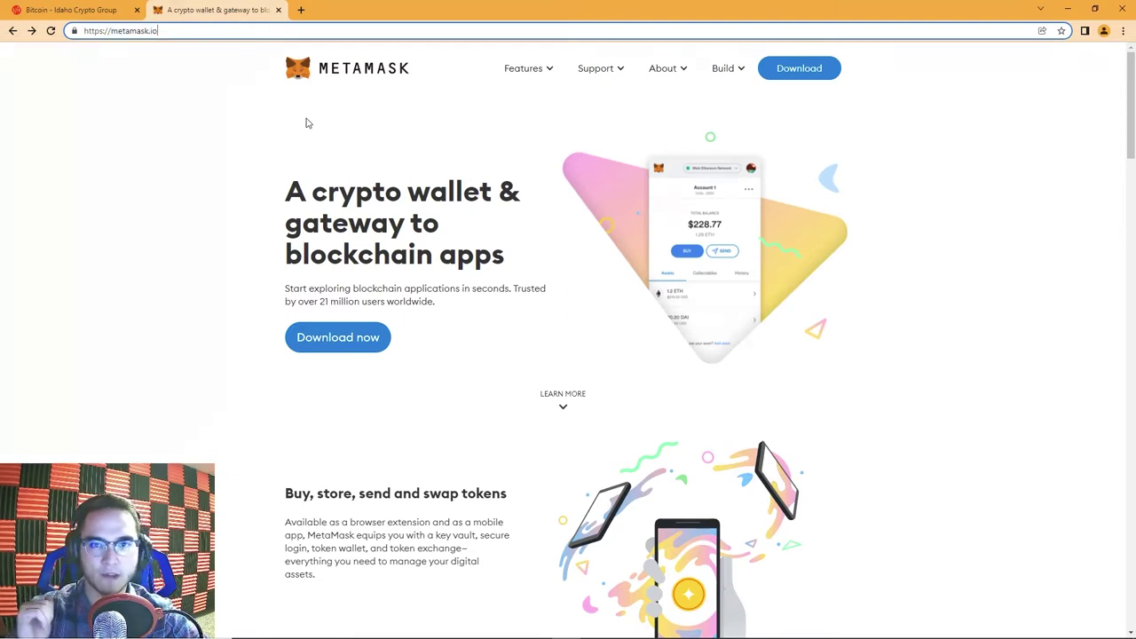
- Go to the MetaMask download page for Chrome and add the extension to the browser
left_click(373, 341)
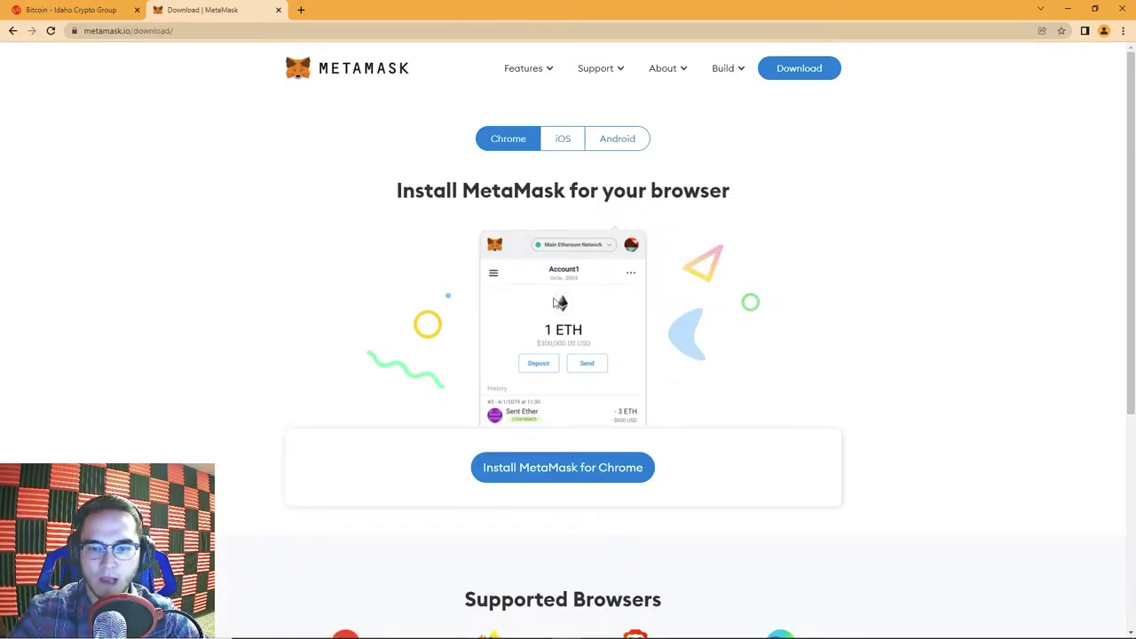
left_click(585, 485)
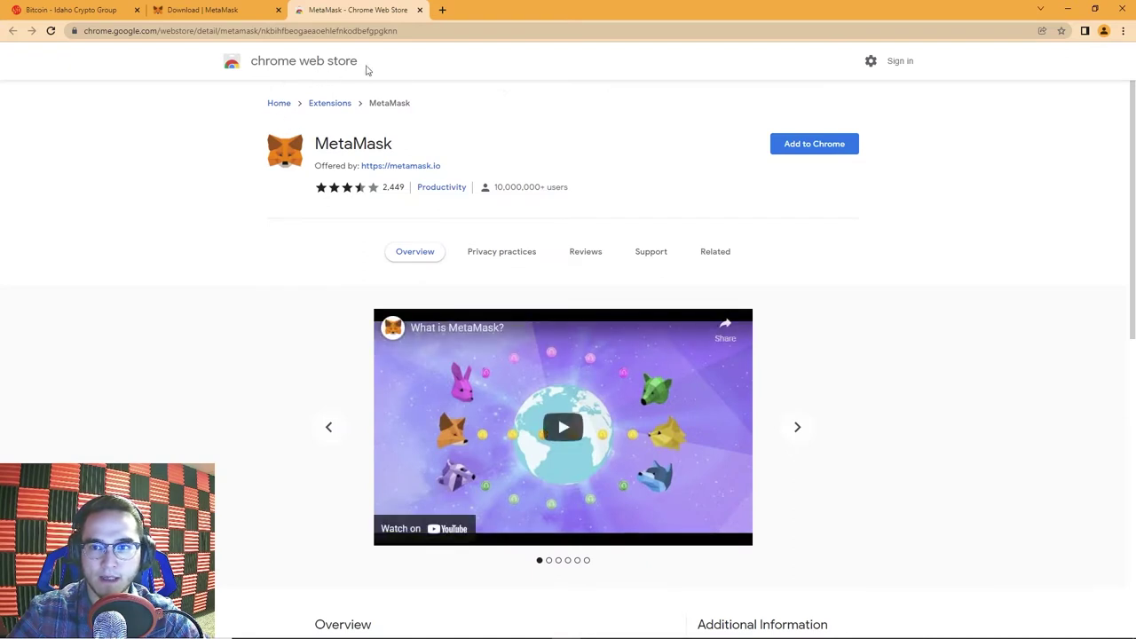
left_click(811, 149)
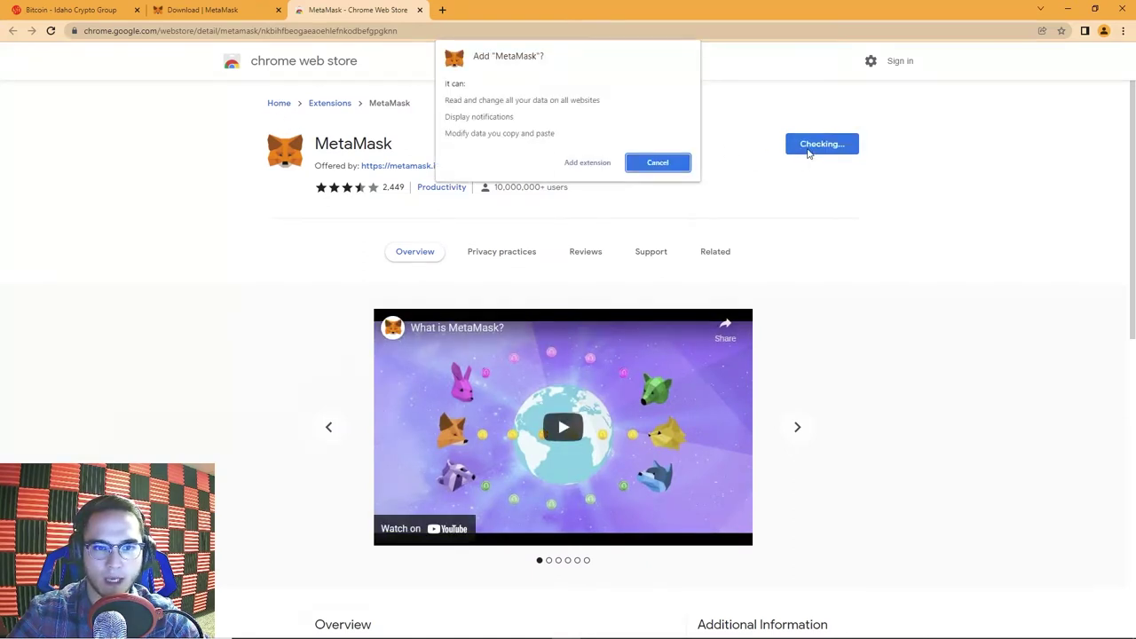
left_click(588, 163)
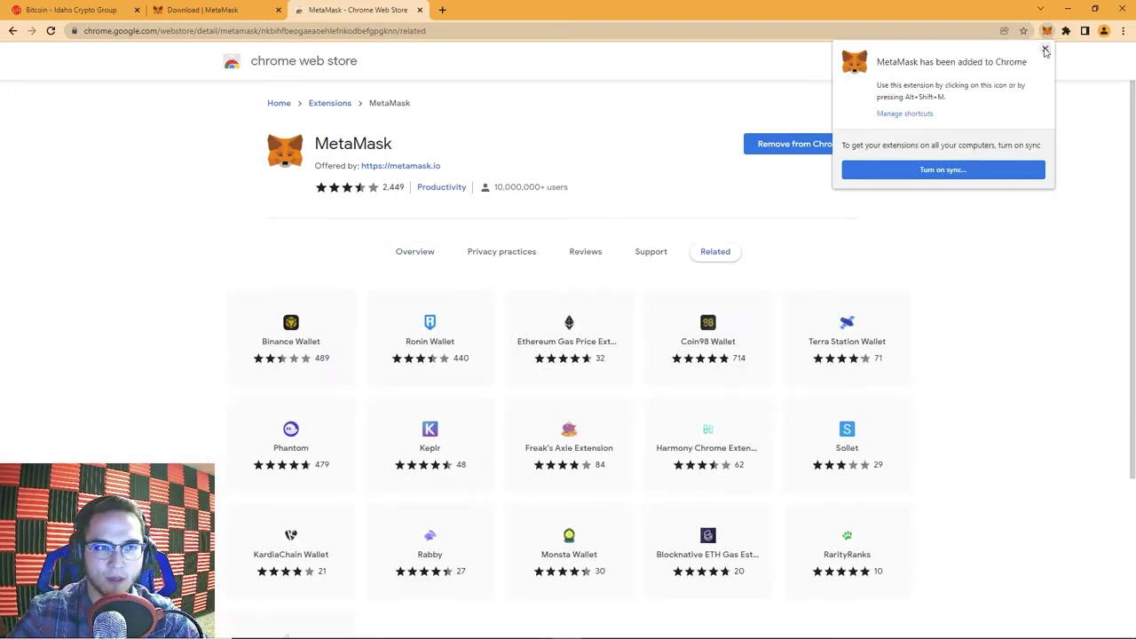
- Dismiss the added-extension notice and pin the MetaMask extension so it stays visible in the browser
left_click(1043, 49)
left_click(1067, 32)
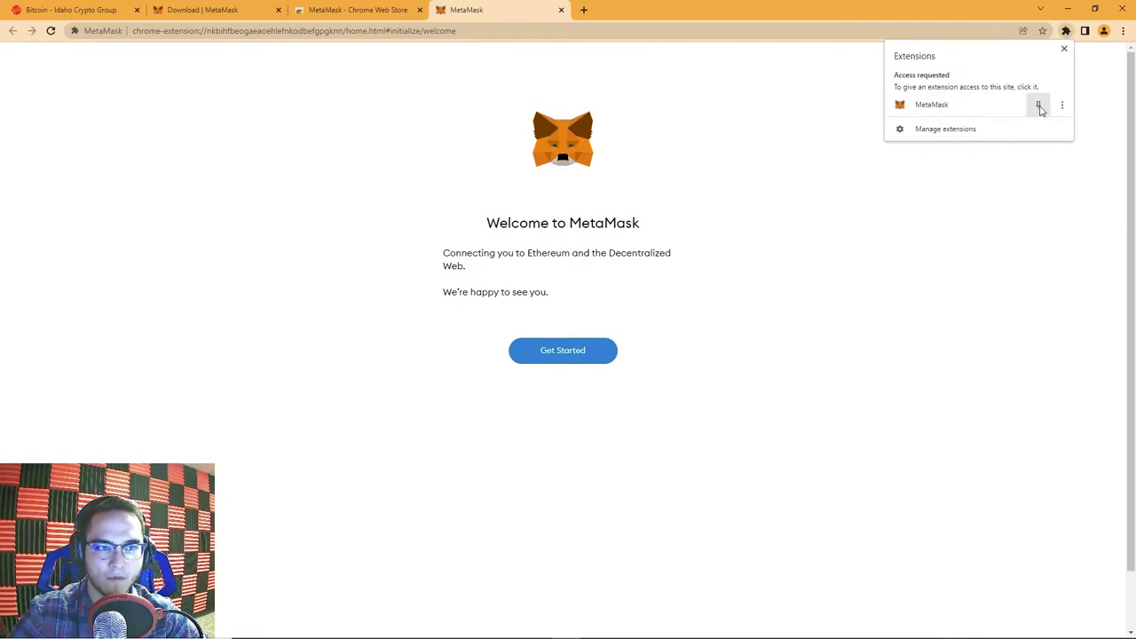
left_click(1038, 105)
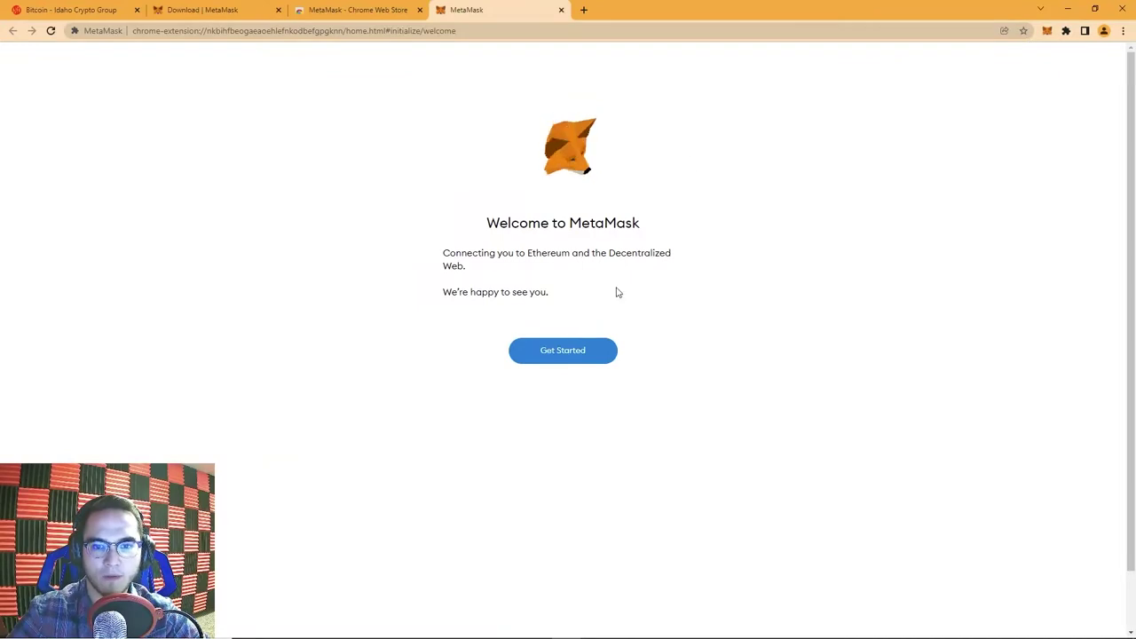
- Start the MetaMask setup with a new wallet and agree to the usage data collection
left_click(525, 350)
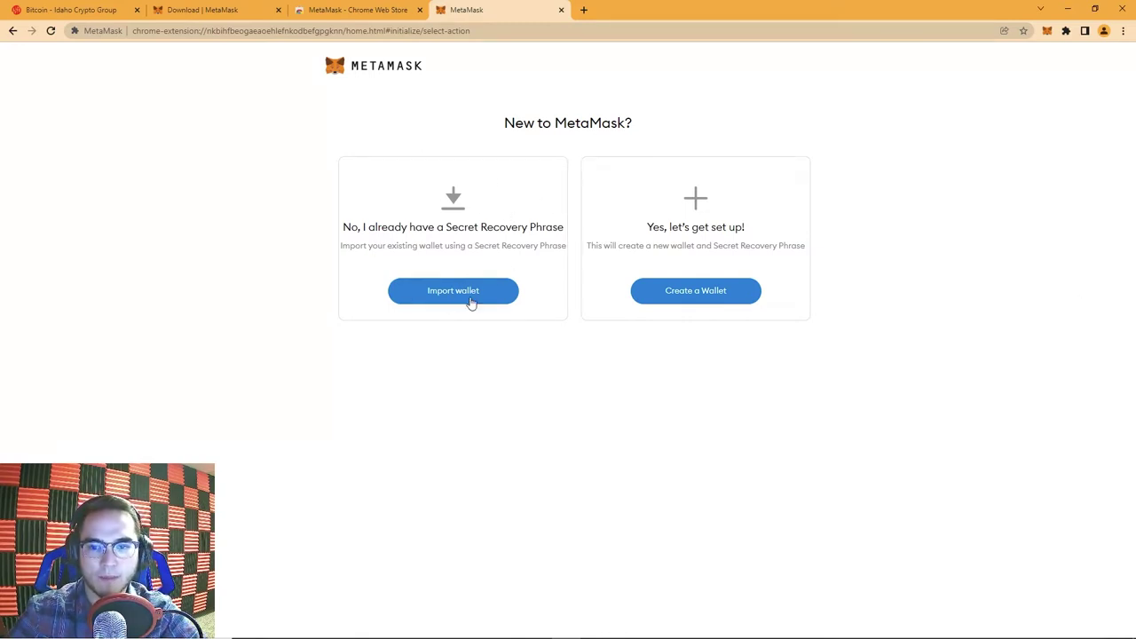
left_click_drag(585, 156, 796, 307)
left_click(781, 271)
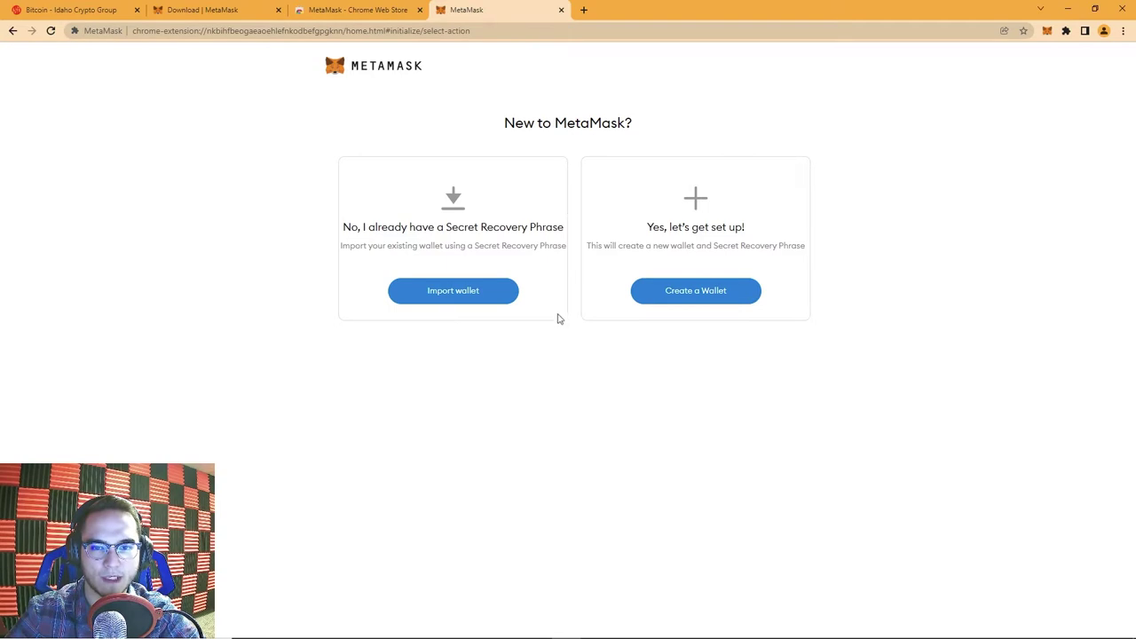
left_click(706, 295)
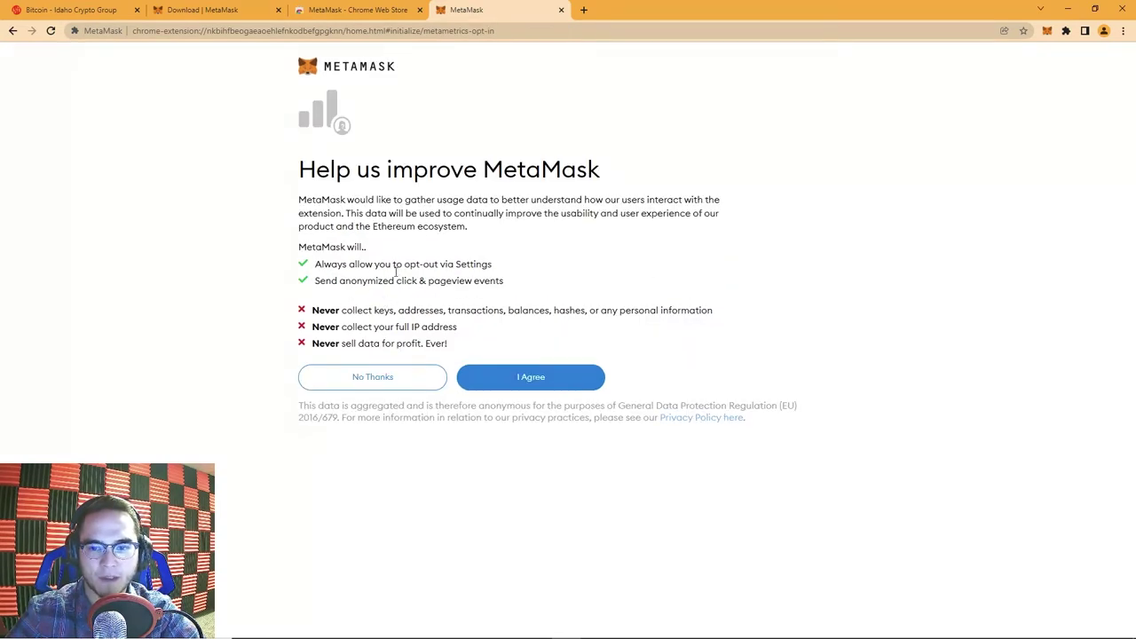
left_click(545, 378)
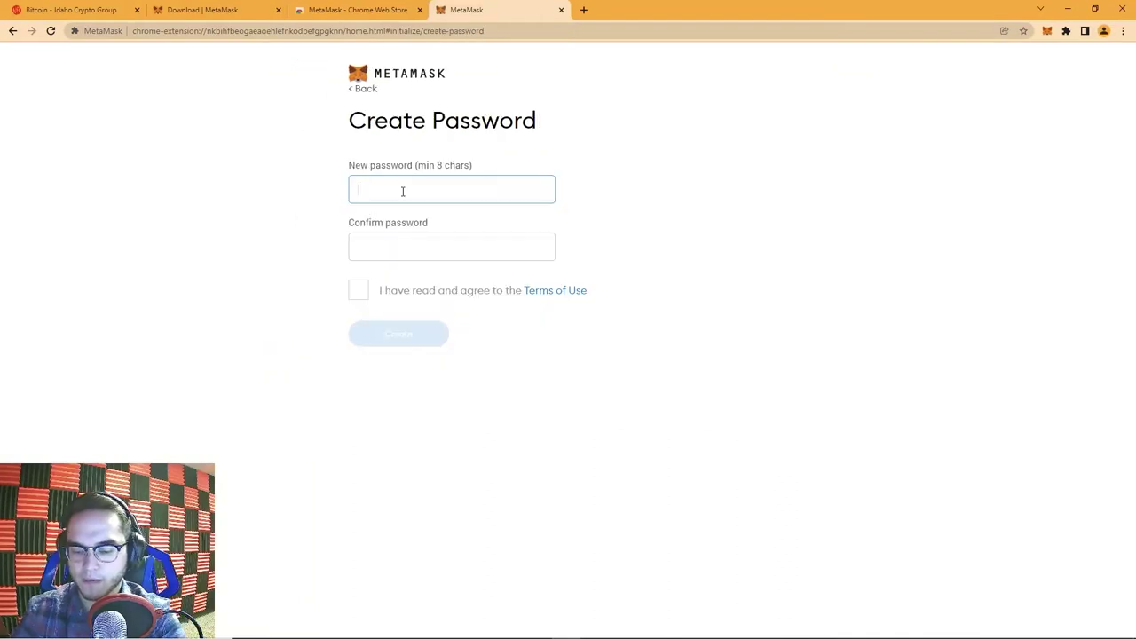
- Enter and confirm a new wallet password, agree to the Terms of Use and create the wallet
type("*******")
key("Tab")
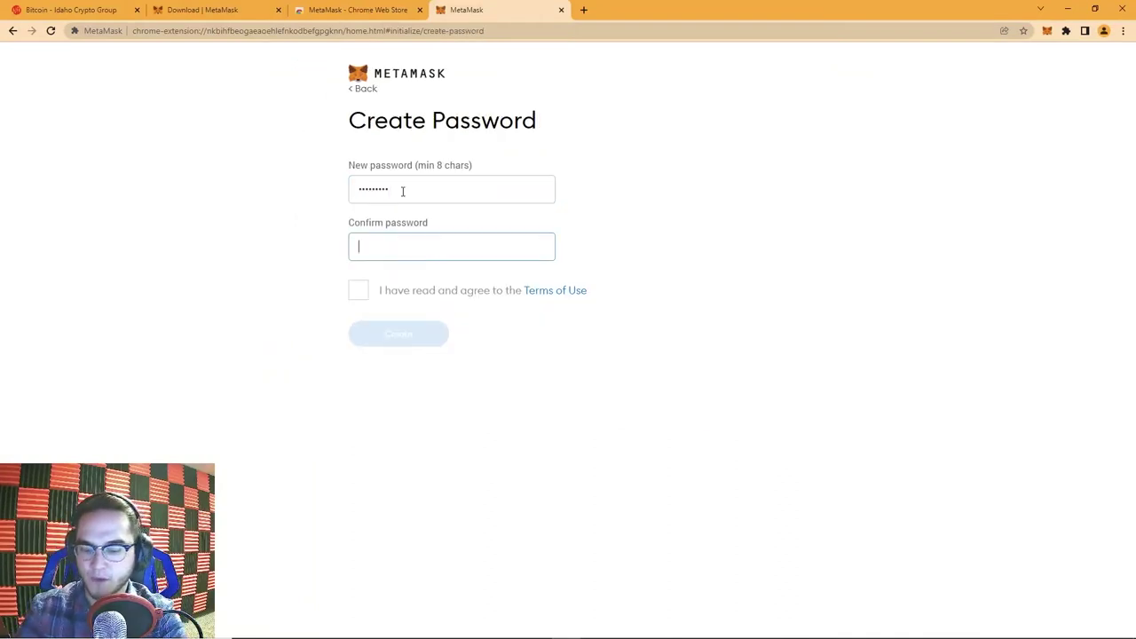
type("*********")
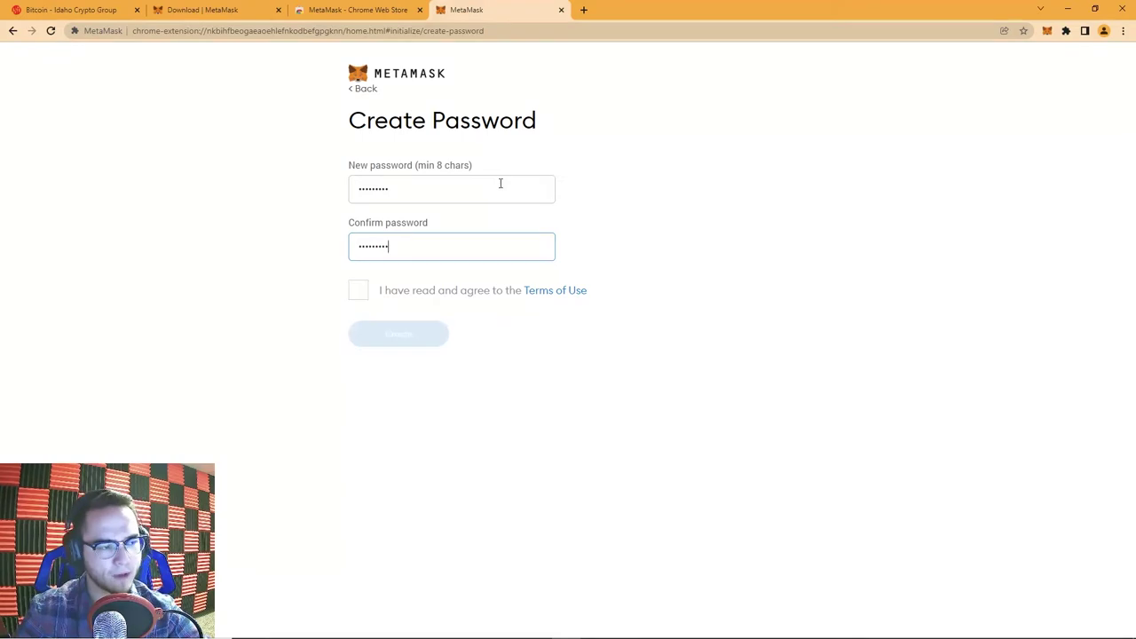
left_click(359, 293)
left_click(395, 337)
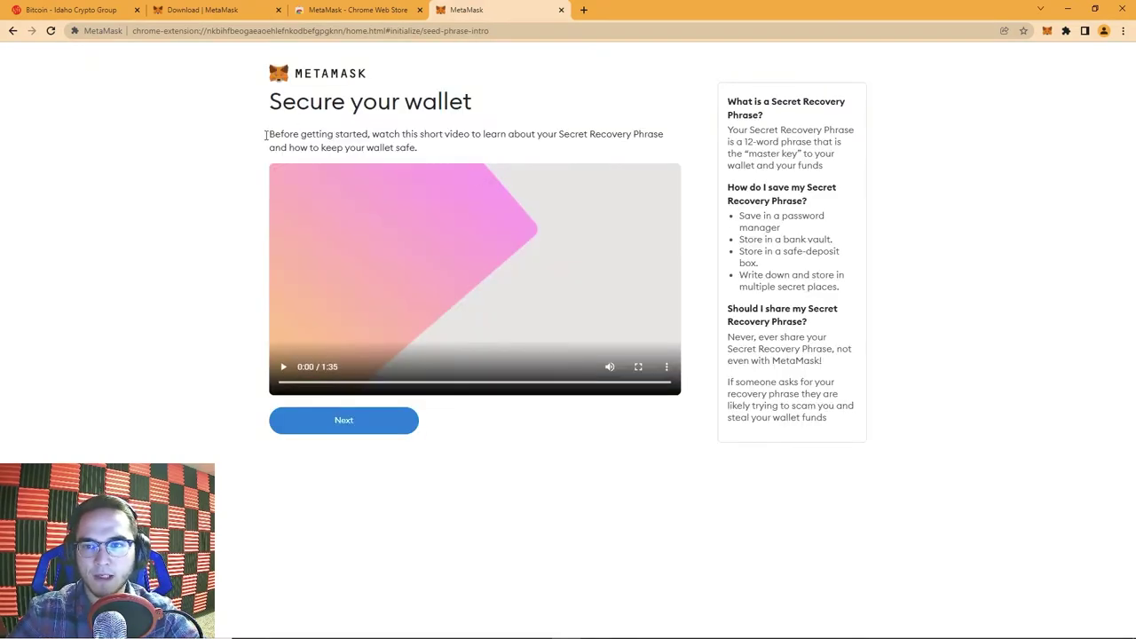
- Continue past the wallet security video and reveal the Secret Recovery Phrase
left_click_drag(266, 135, 634, 137)
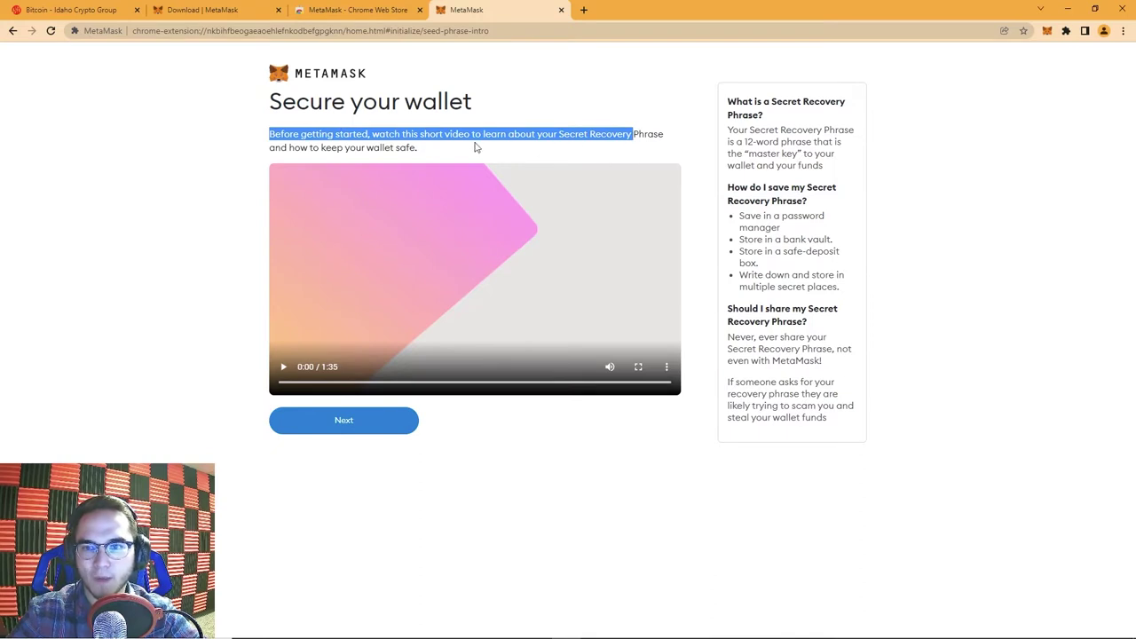
left_click(345, 422)
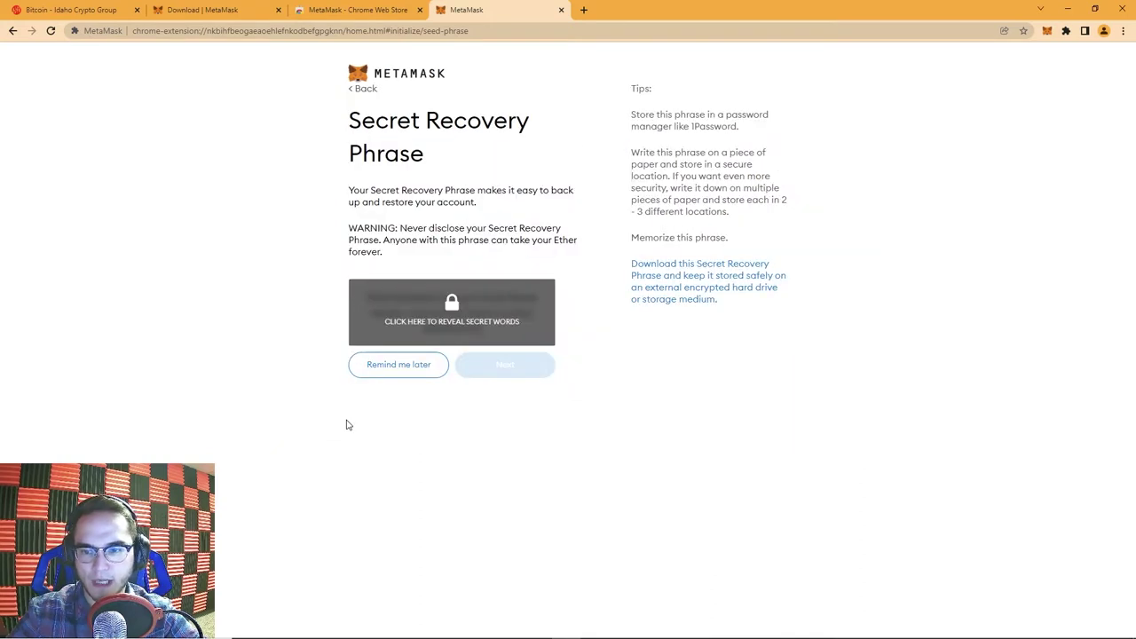
left_click(396, 308)
left_click_drag(361, 296, 535, 329)
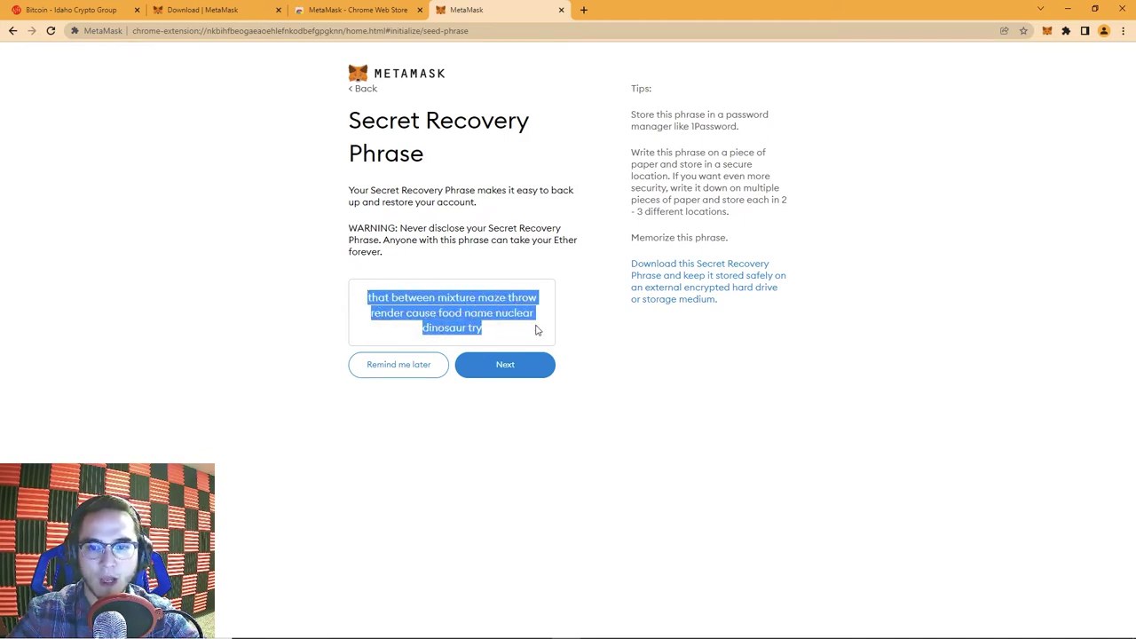
left_click(535, 329)
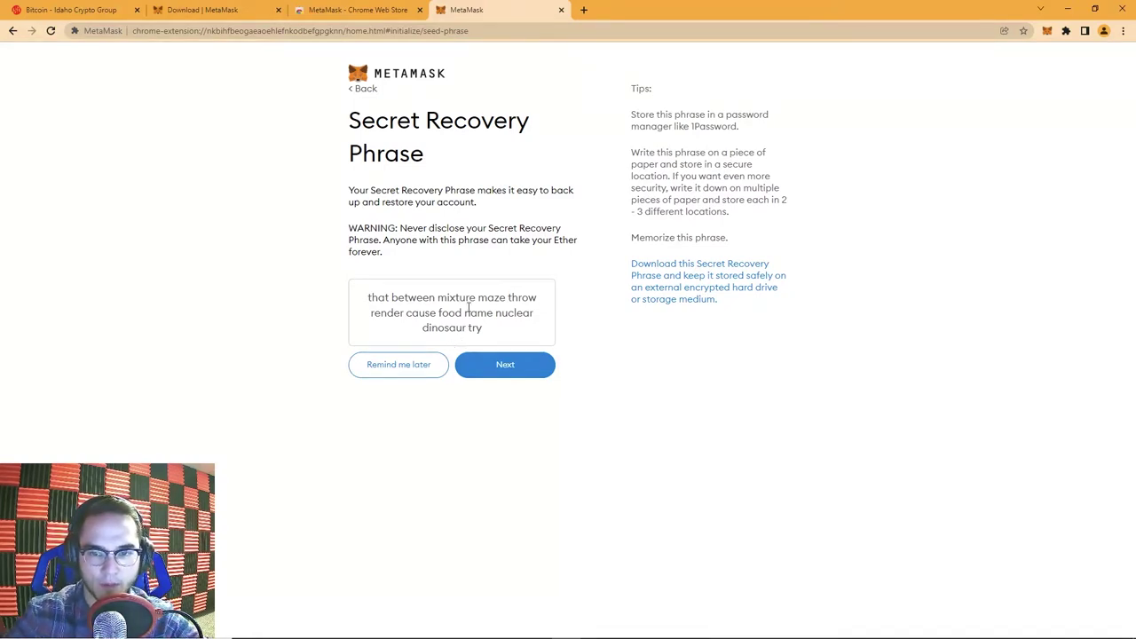
- Select the twelve Secret Recovery Phrase words in their original order and confirm the phrase
left_click(505, 367)
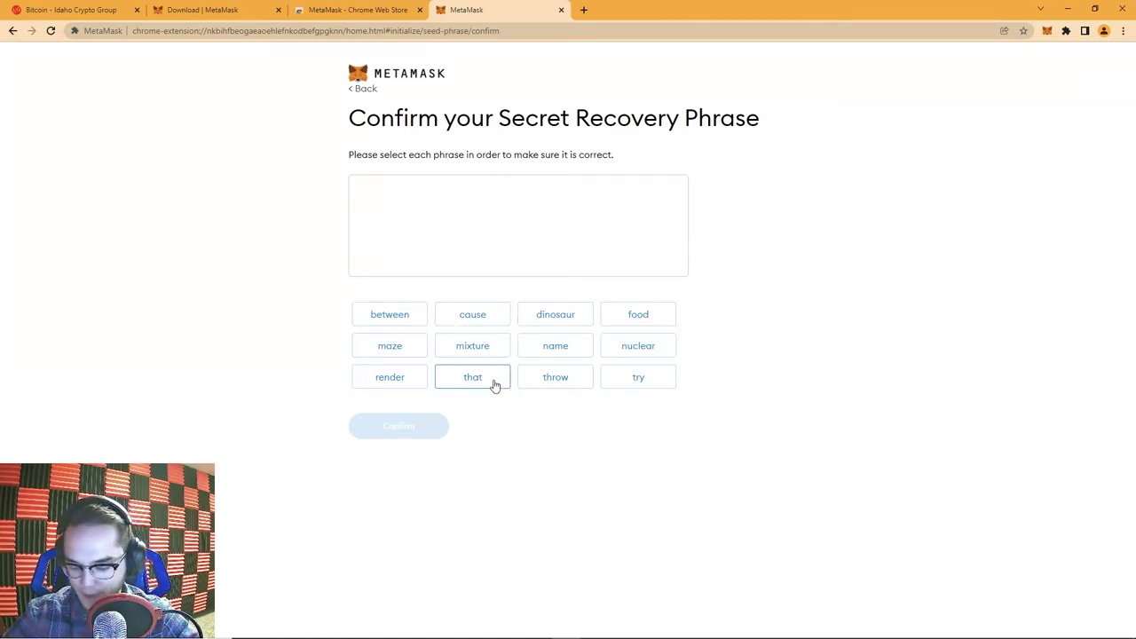
left_click(493, 384)
left_click(389, 314)
left_click(472, 346)
left_click(389, 345)
left_click(555, 376)
left_click(390, 376)
left_click(472, 314)
left_click(638, 314)
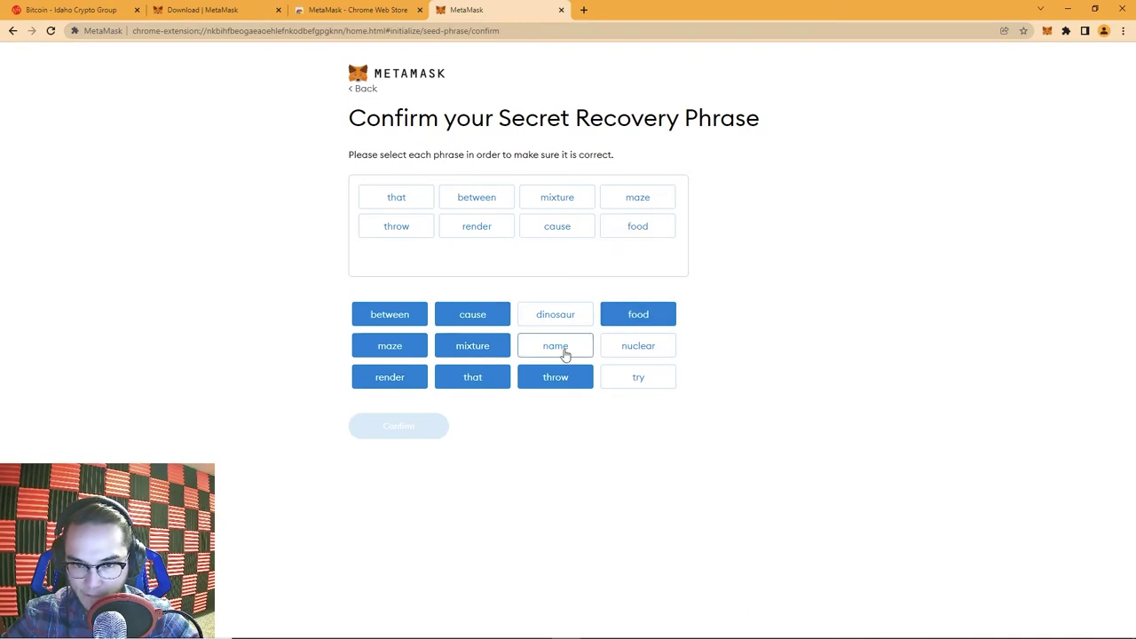
left_click(555, 345)
left_click(638, 346)
left_click(555, 314)
left_click(638, 376)
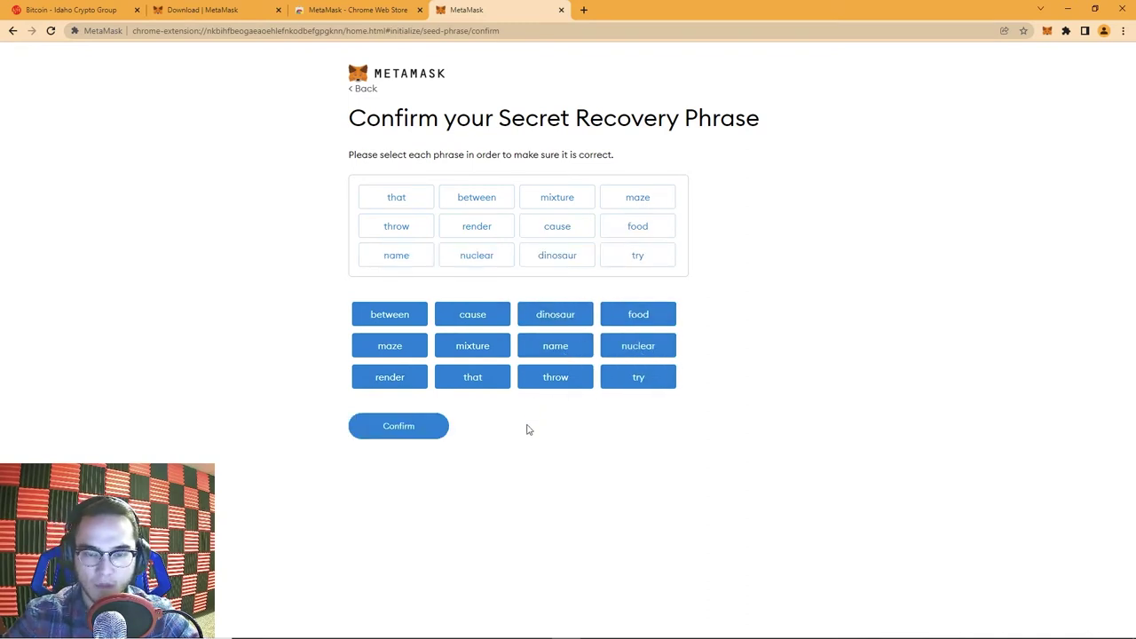
left_click(425, 433)
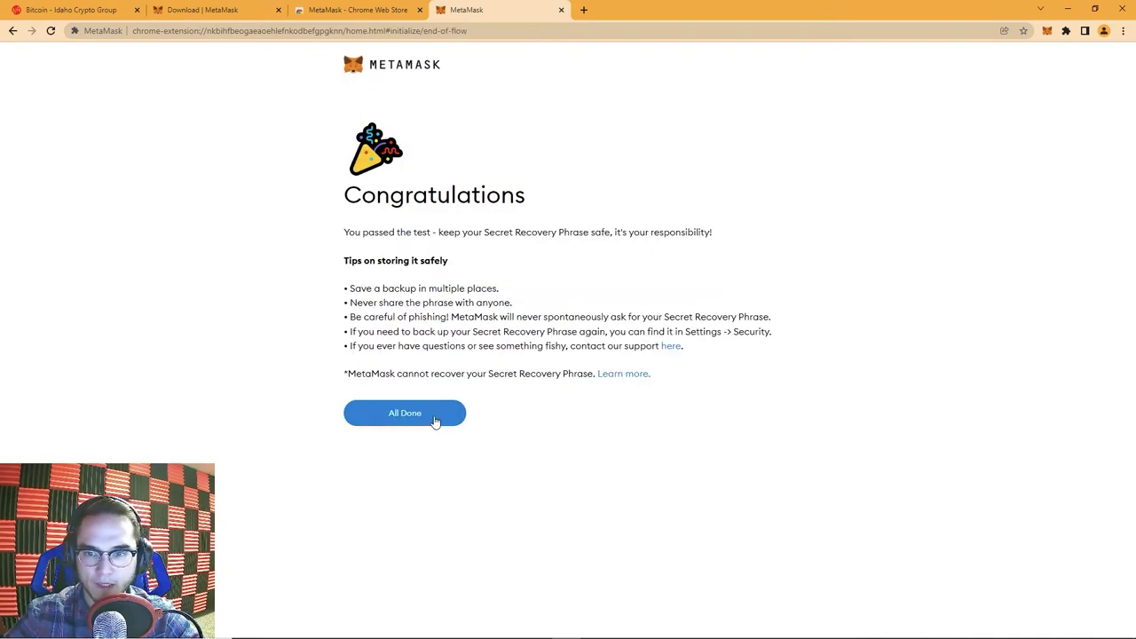
- Finish the wallet setup after the storage tips and close the What's new notice
left_click_drag(344, 287, 870, 355)
left_click(413, 416)
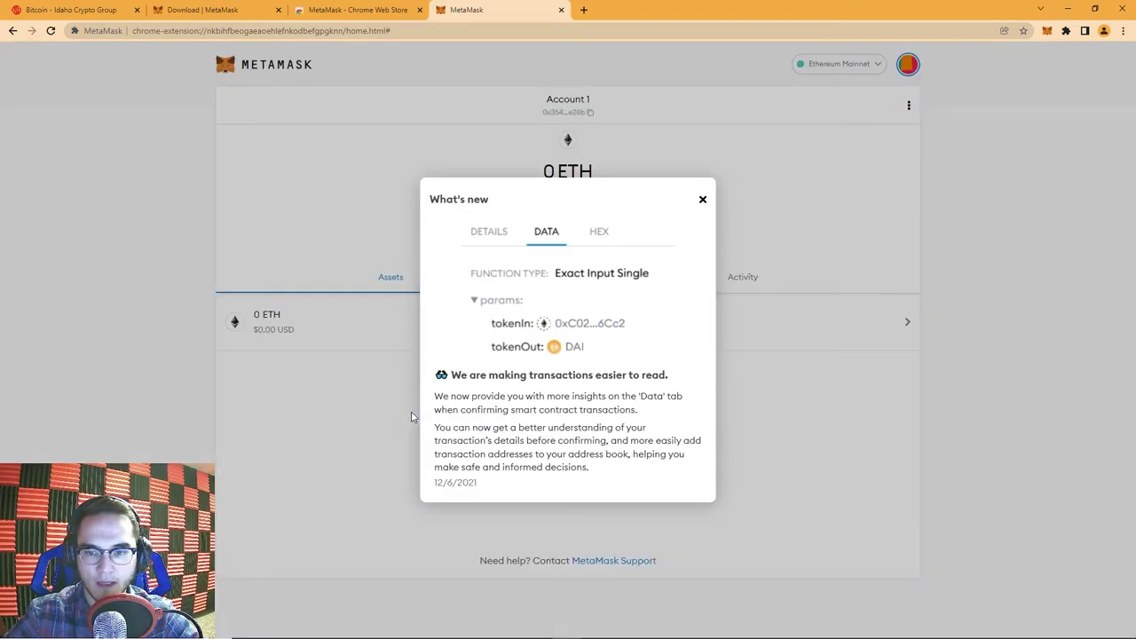
left_click(702, 198)
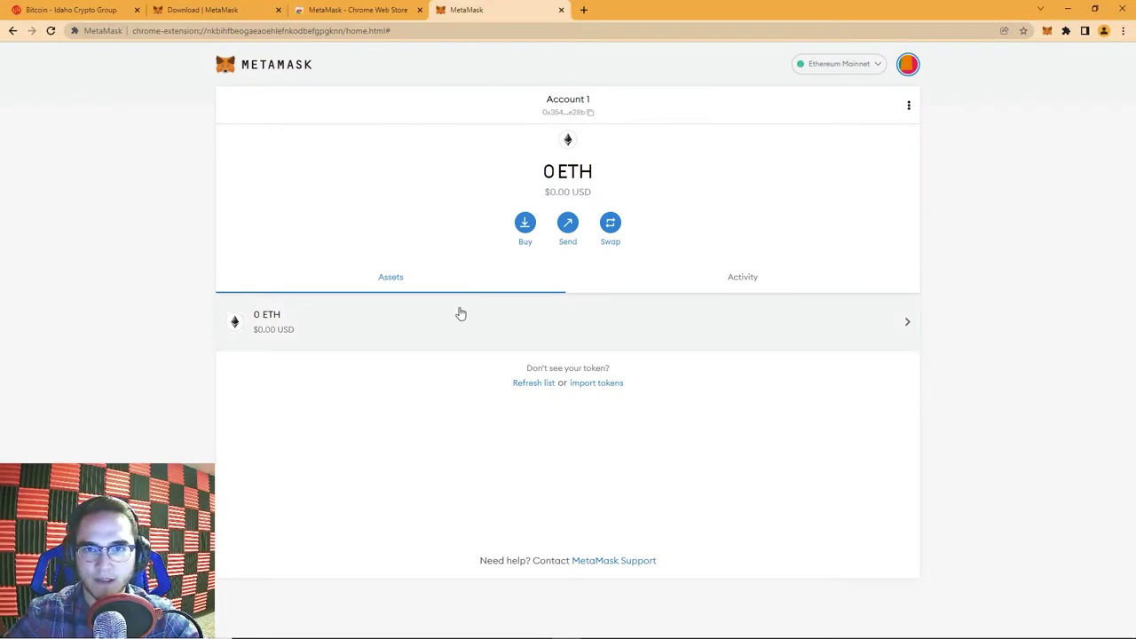
- Open the MetaMask extension in a new browser tab and review its Deposit Ether options: Wyre, Transak and direct deposit
left_click(583, 9)
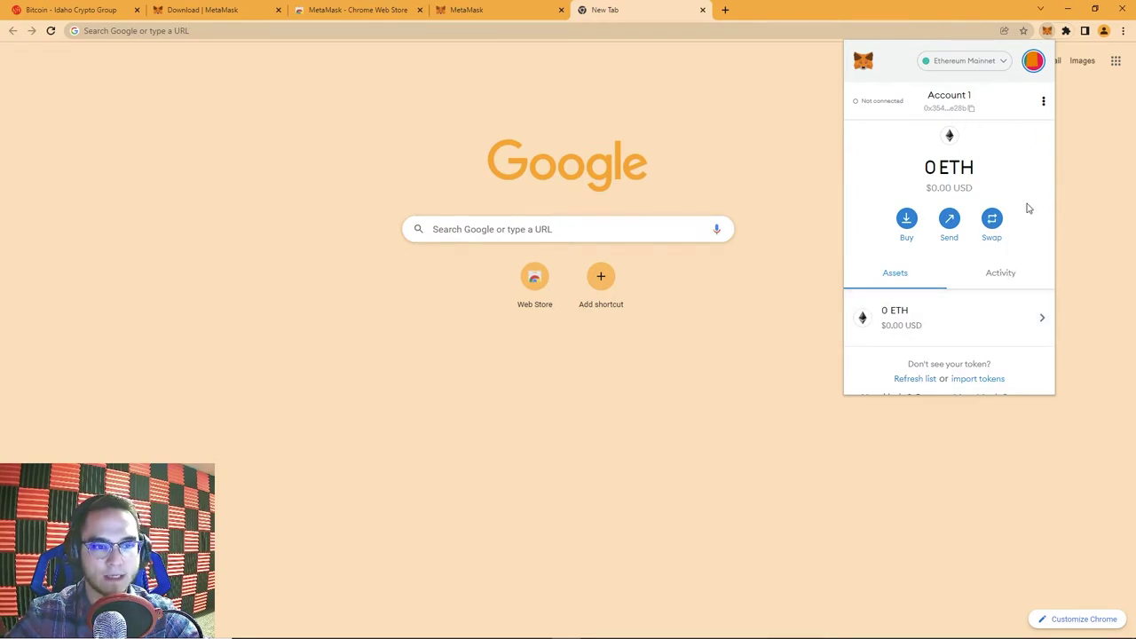
left_click(906, 222)
scroll(948, 204, "down", 5)
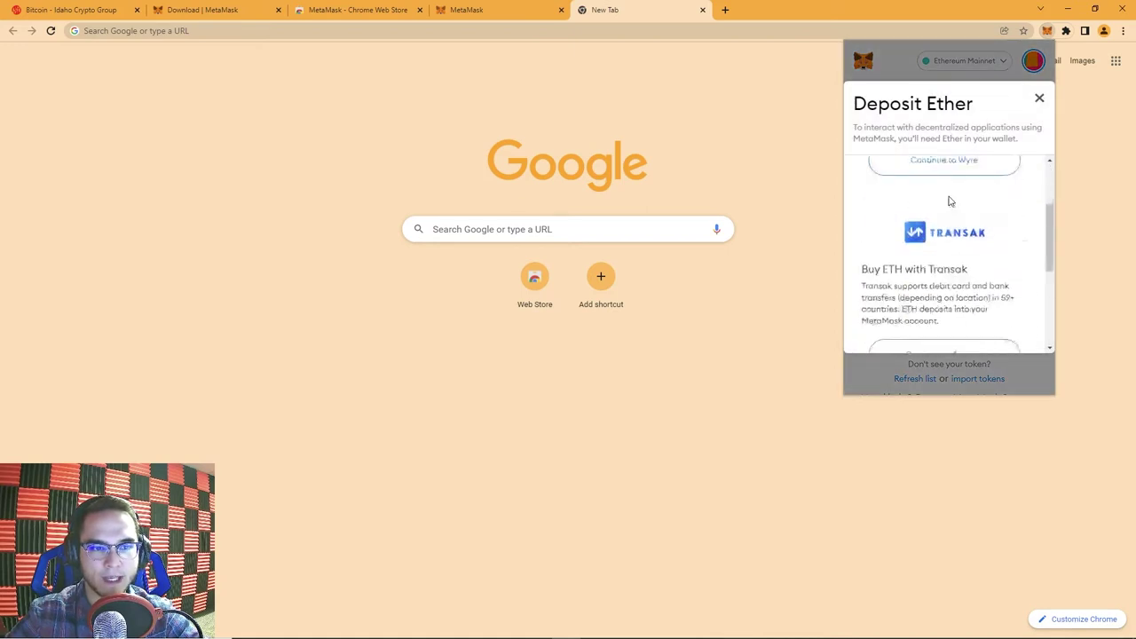
scroll(958, 257, "up", 5)
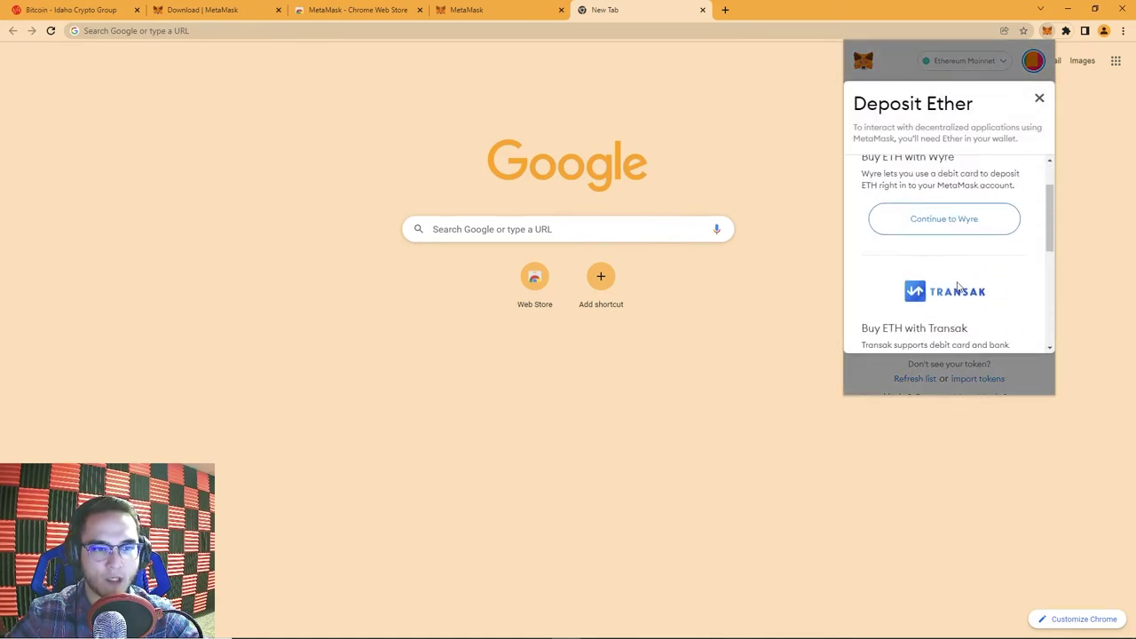
scroll(946, 253, "down", 2)
scroll(956, 213, "up", 3)
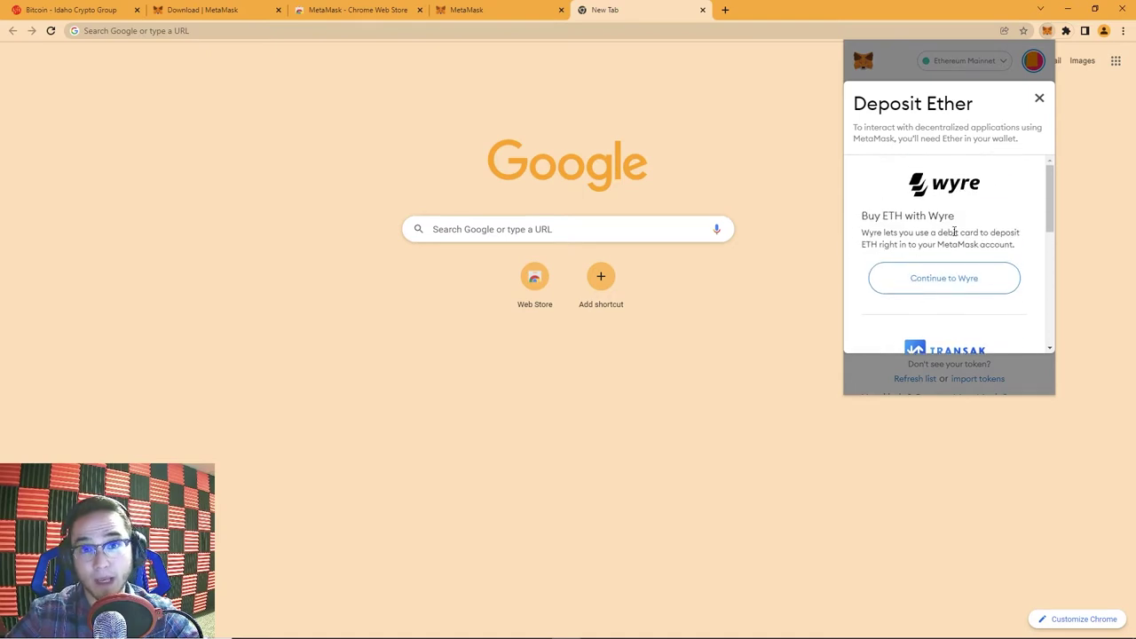
scroll(975, 222, "down", 1)
scroll(964, 216, "up", 1)
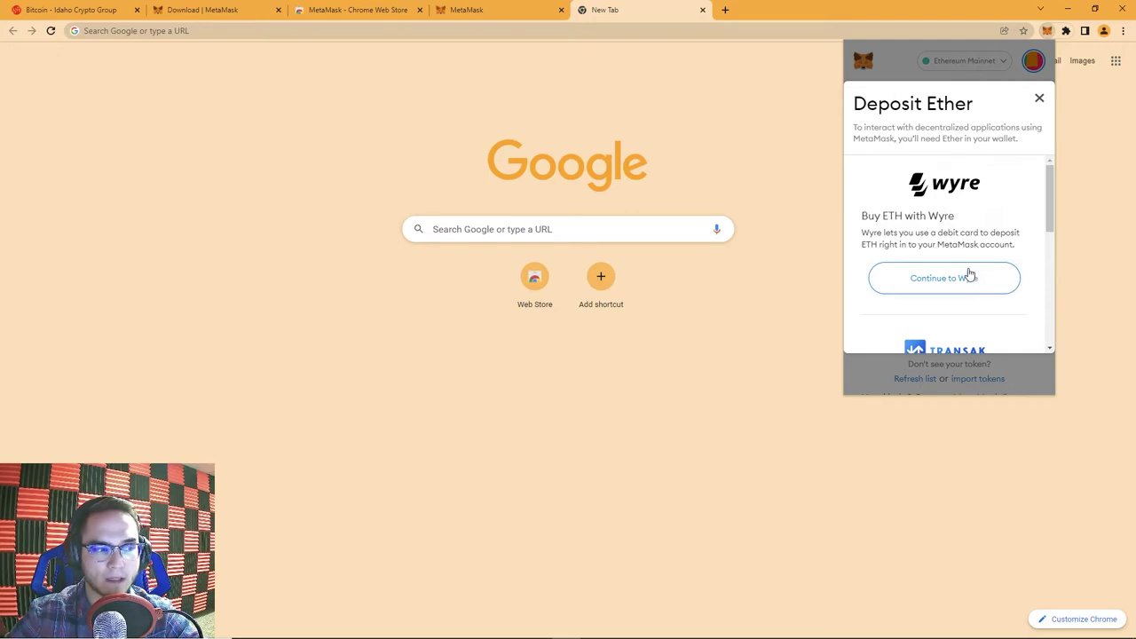
scroll(954, 229, "down", 1)
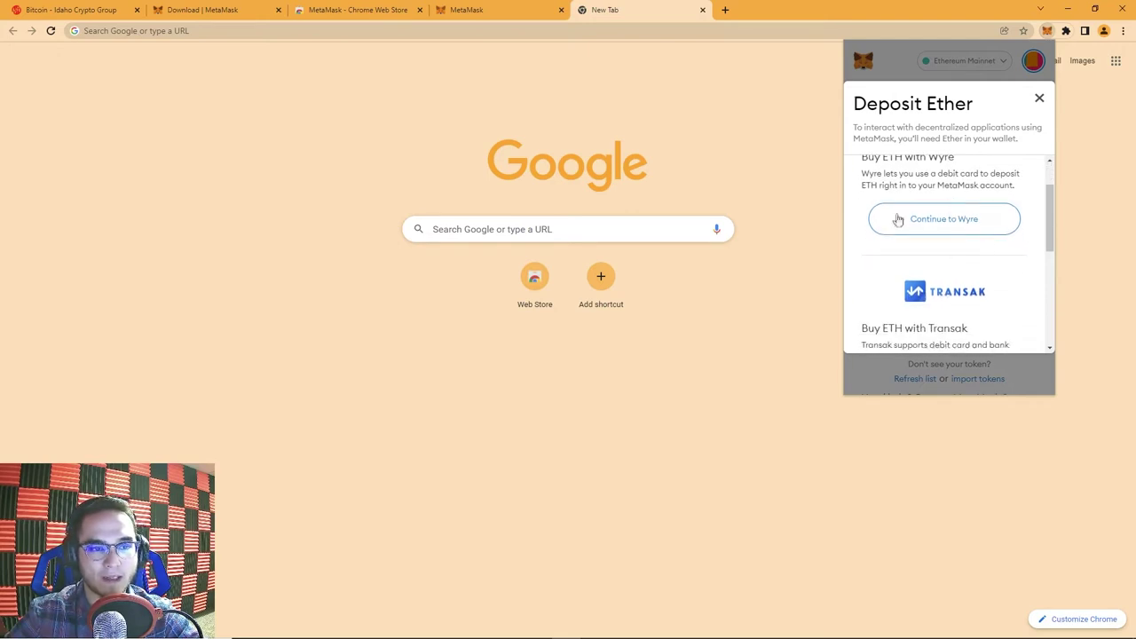
scroll(945, 228, "down", 2)
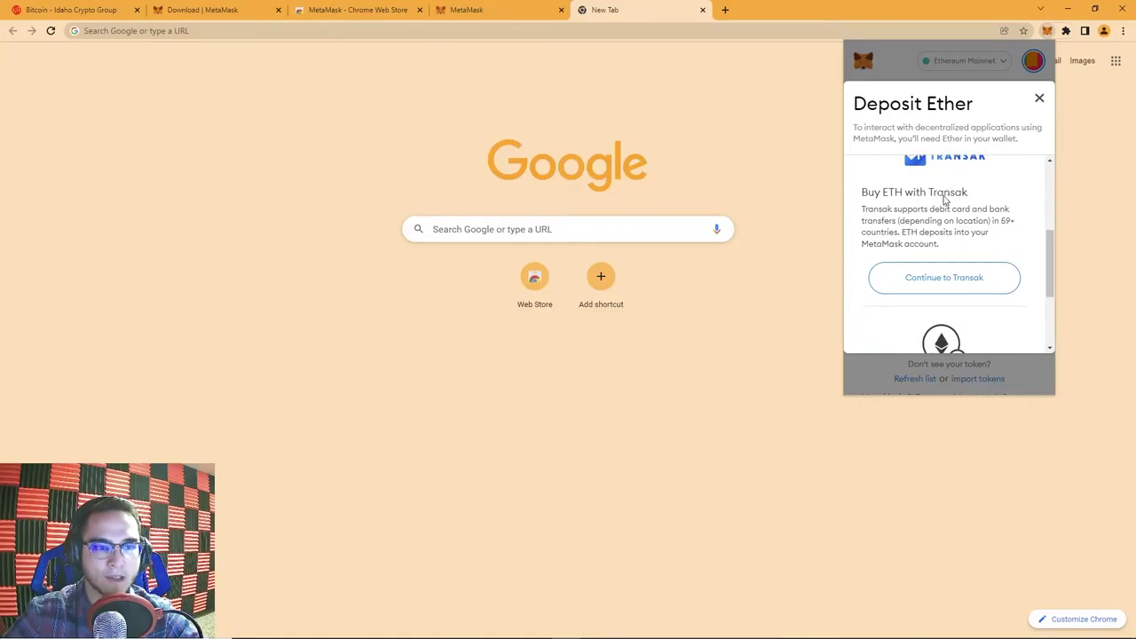
scroll(946, 199, "down", 2)
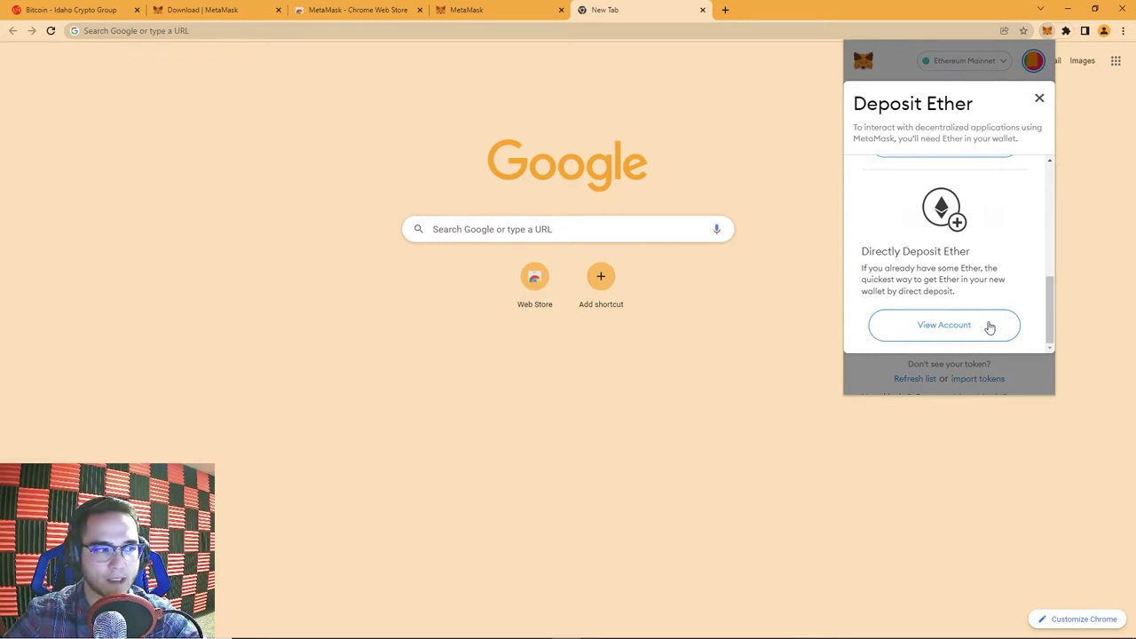
- View the account details for direct Ether deposit and copy the wallet address
left_click(955, 327)
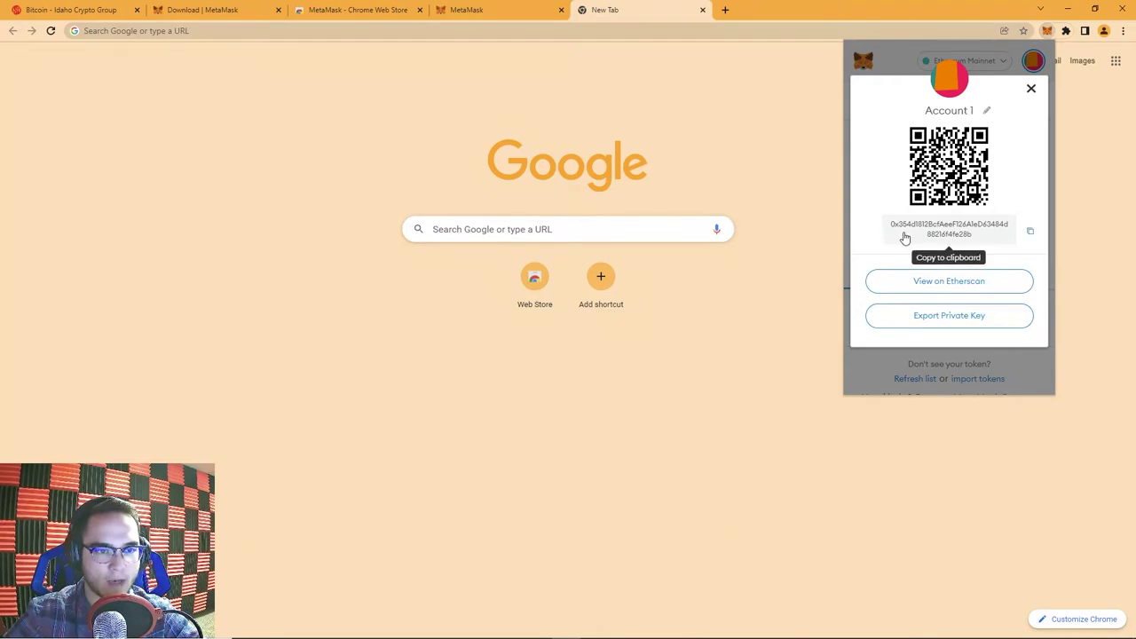
left_click(1031, 234)
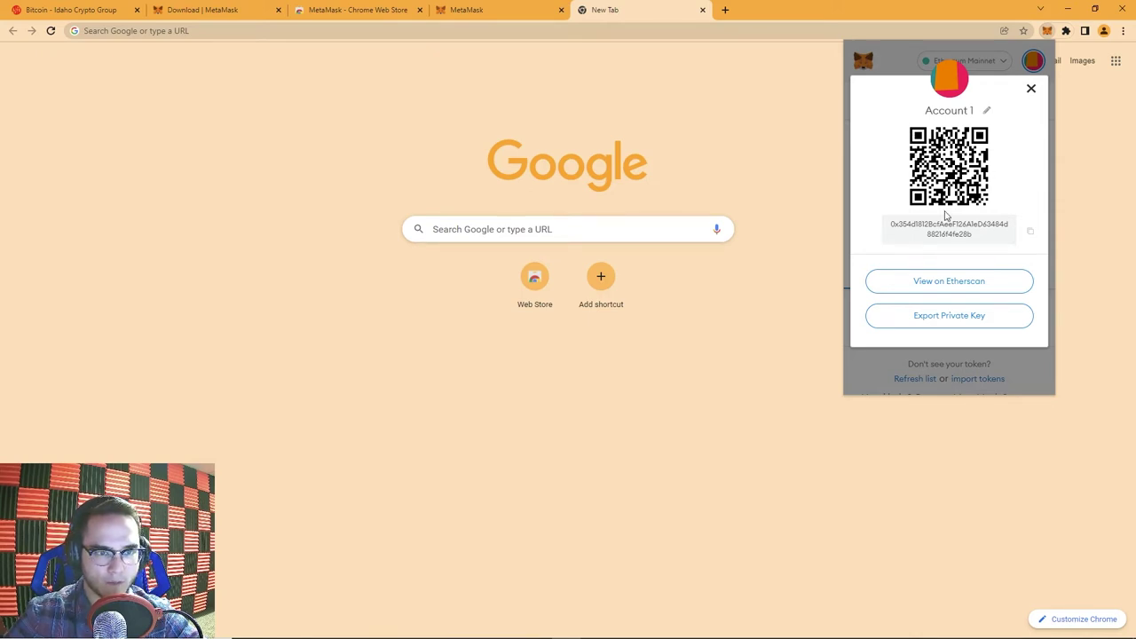
- Search for coinbase in a new browser tab, open the Coinbase website and go to its sign-in form
left_click(726, 11)
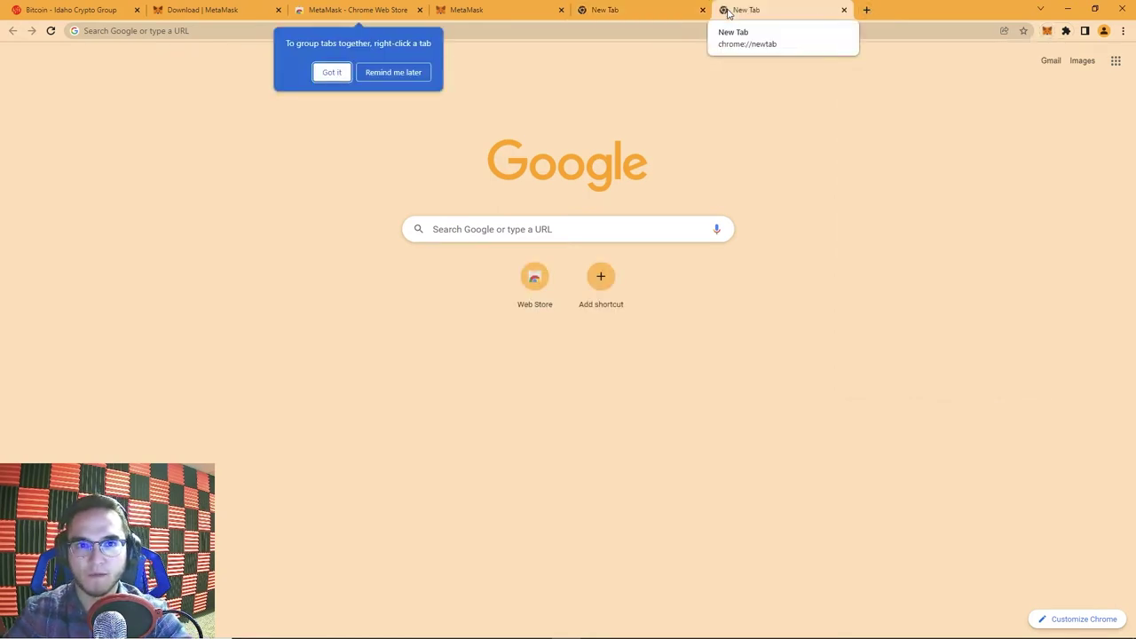
left_click(545, 37)
type("coinbase")
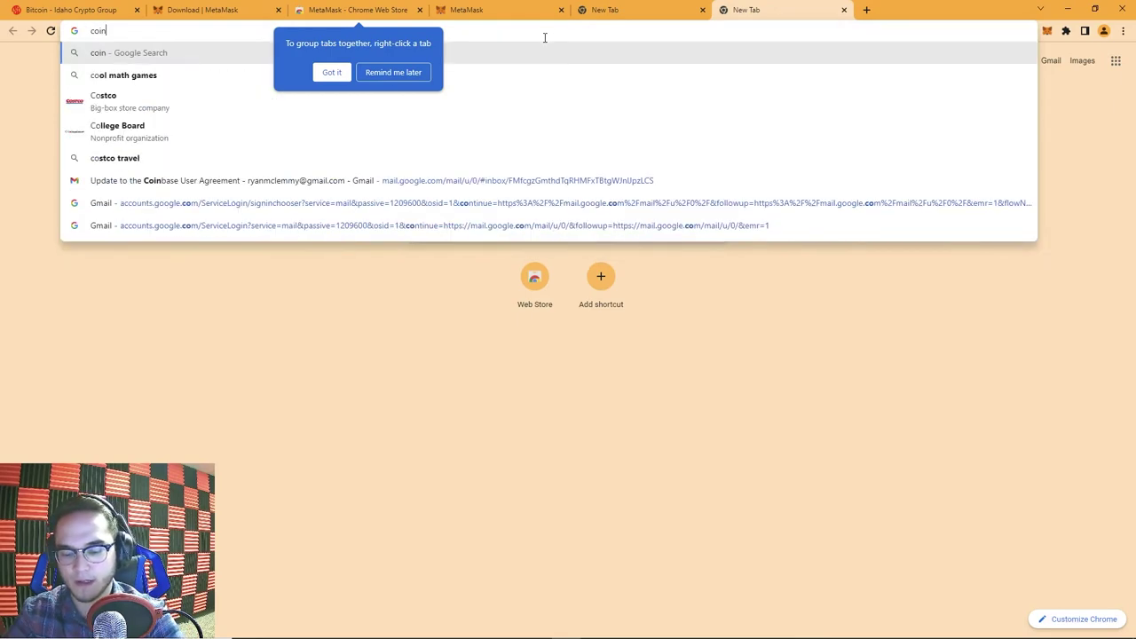
key("Return")
scroll(338, 370, "down", 5)
left_click(277, 384)
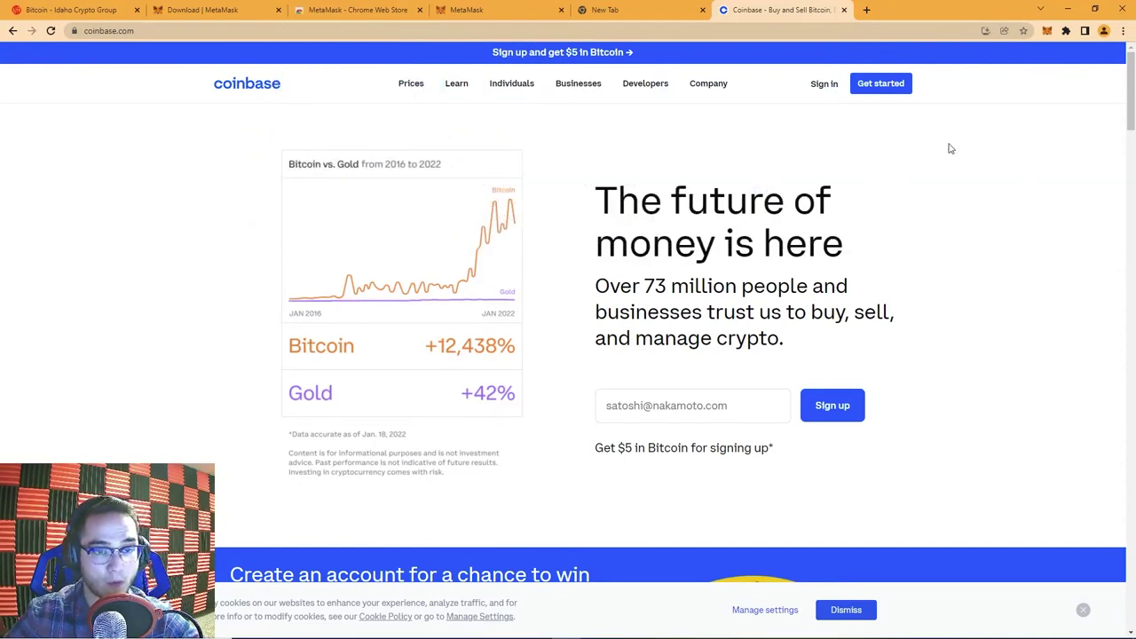
left_click(826, 84)
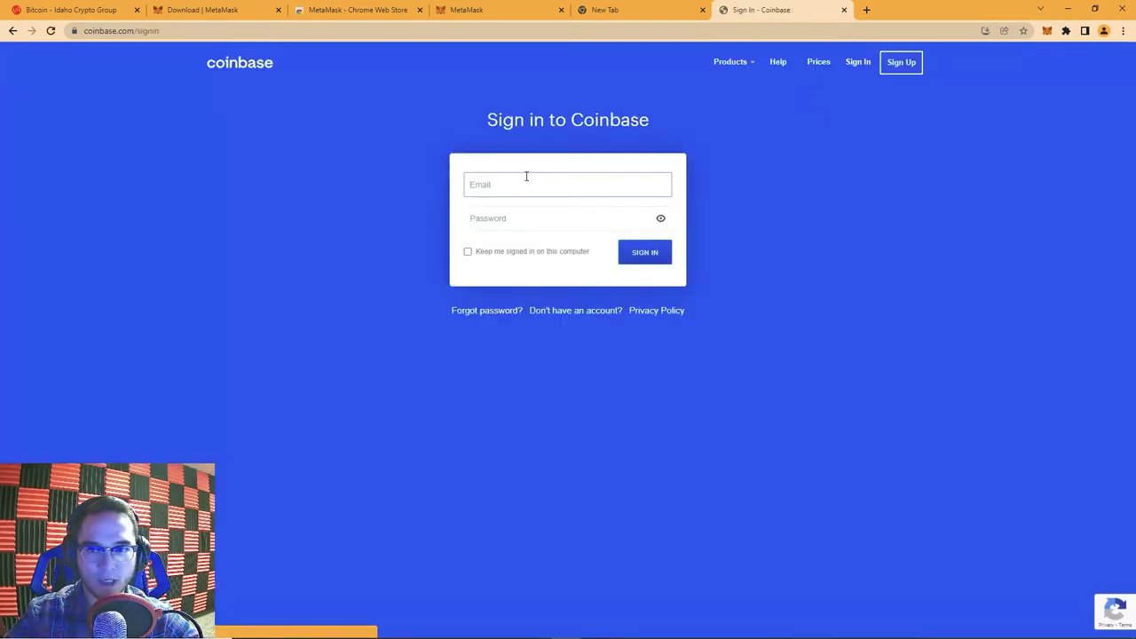
left_click(525, 175)
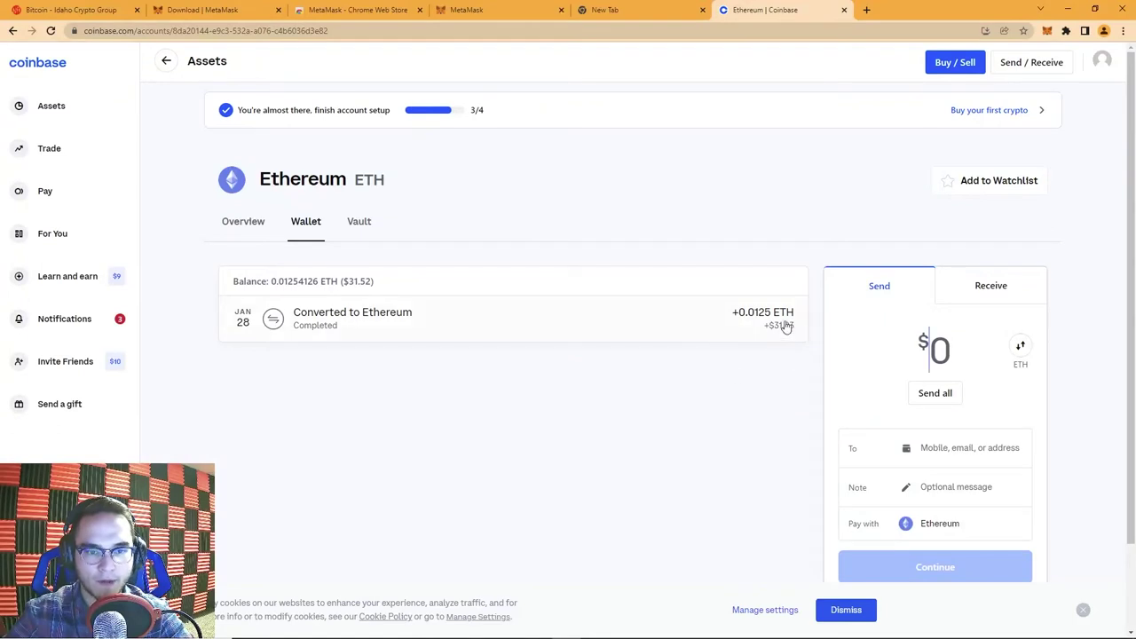
- Copy the Account 1 wallet address from MetaMask's direct Ether deposit option and return to the Coinbase Ethereum wallet page
left_click(1049, 30)
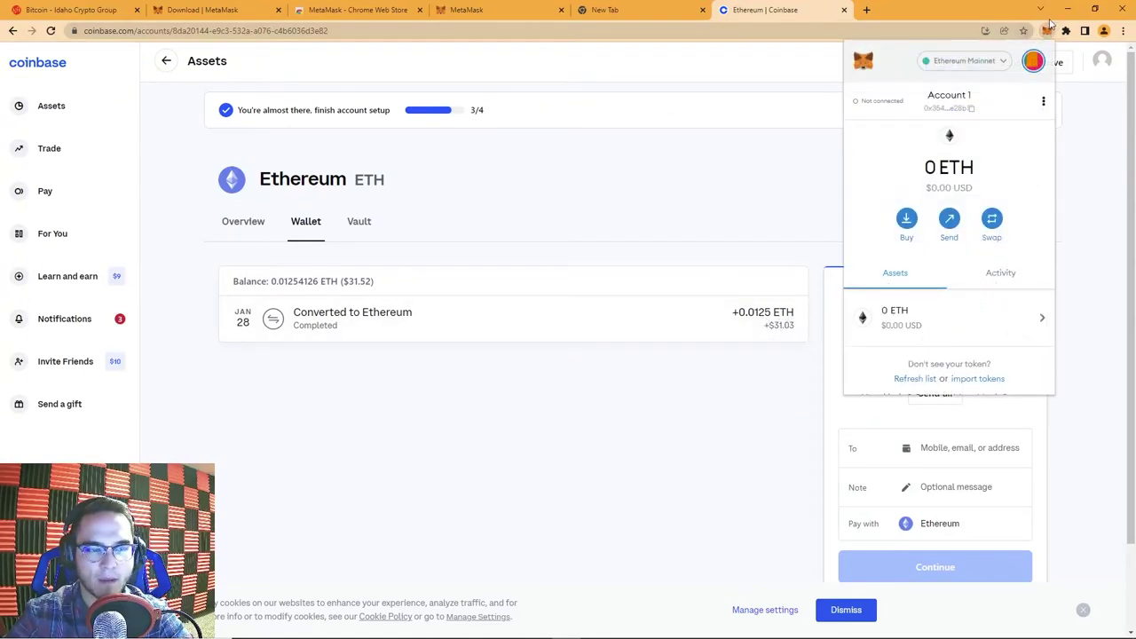
left_click(907, 218)
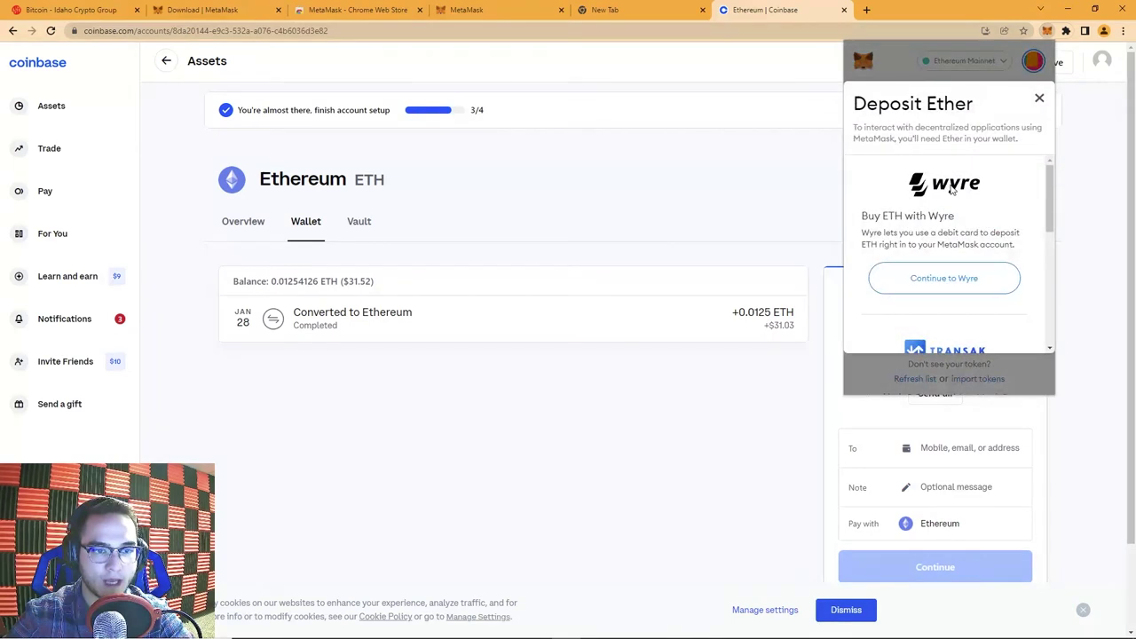
scroll(932, 186, "down", 5)
left_click_drag(870, 251, 981, 269)
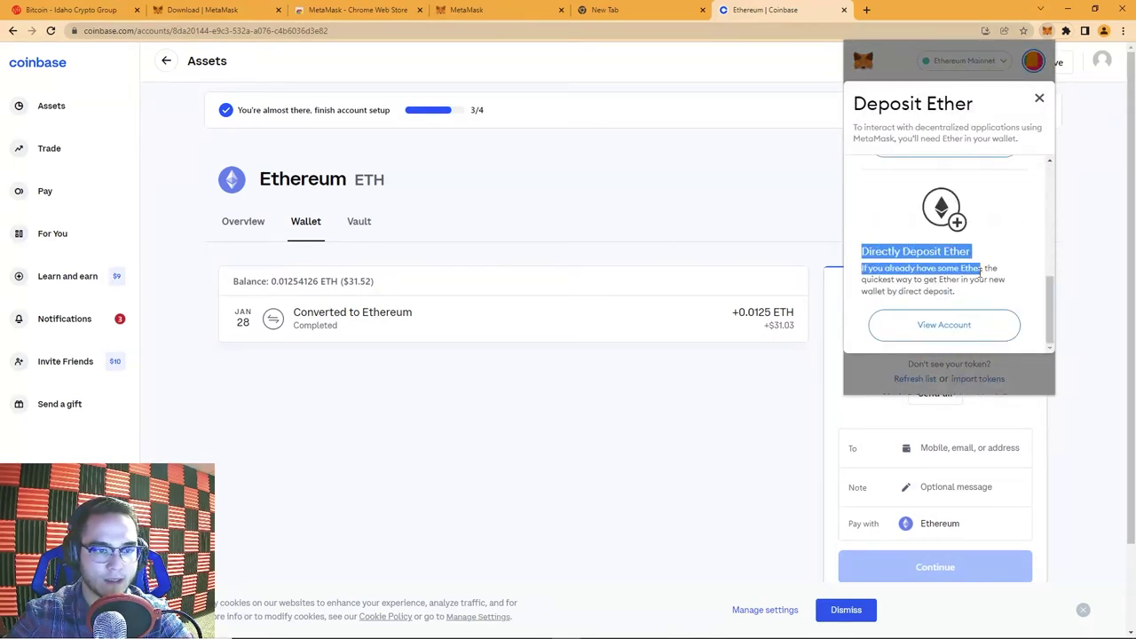
left_click(926, 333)
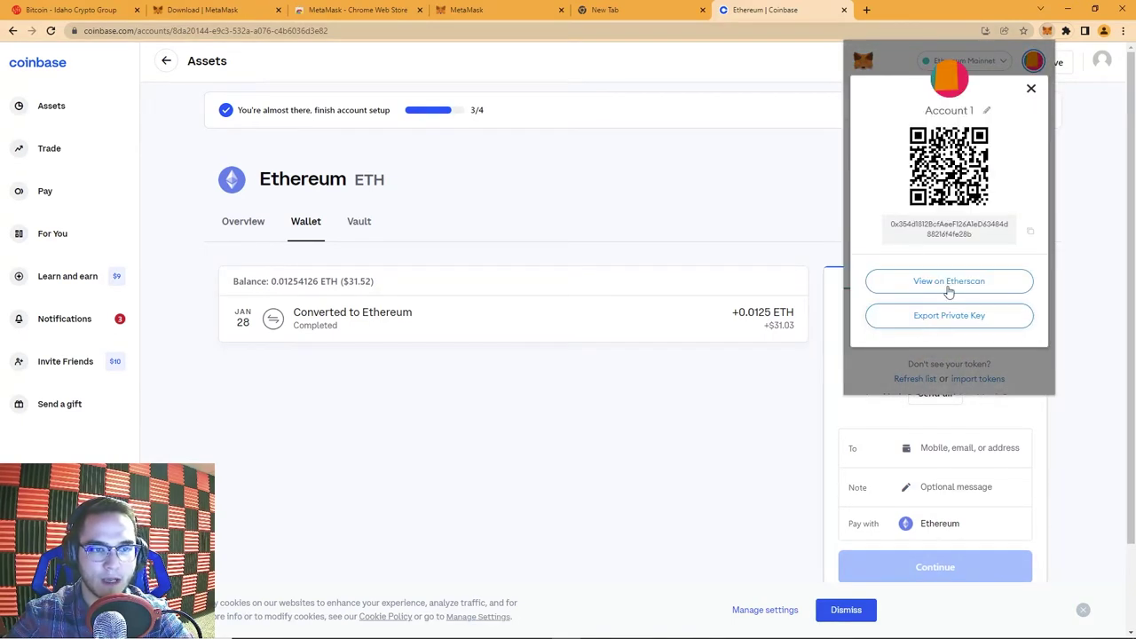
left_click(1031, 235)
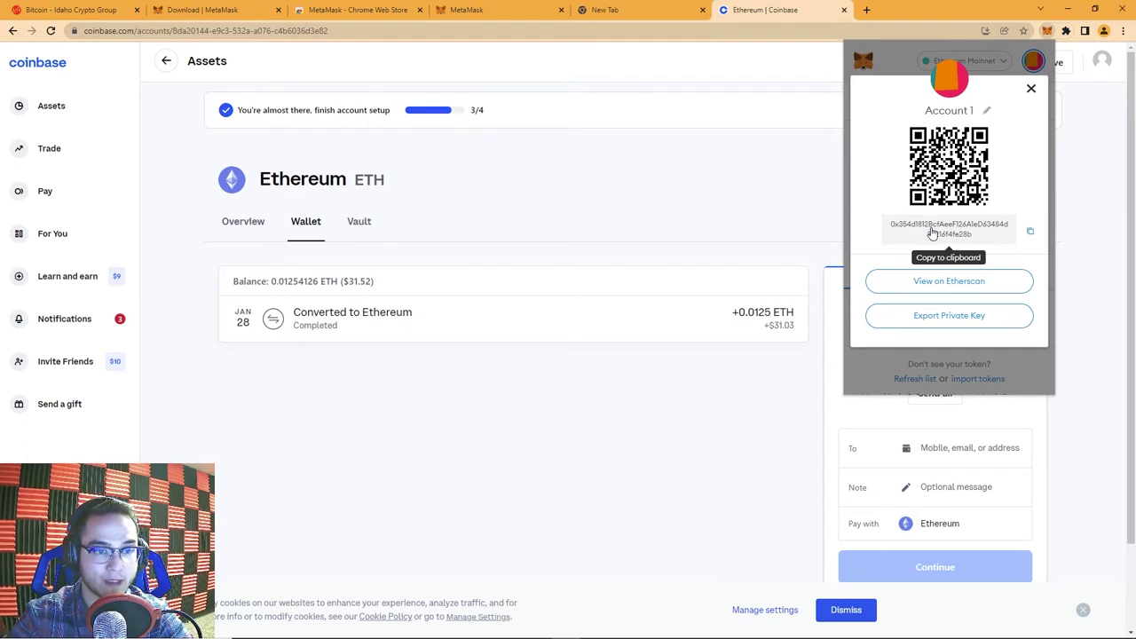
left_click(1029, 232)
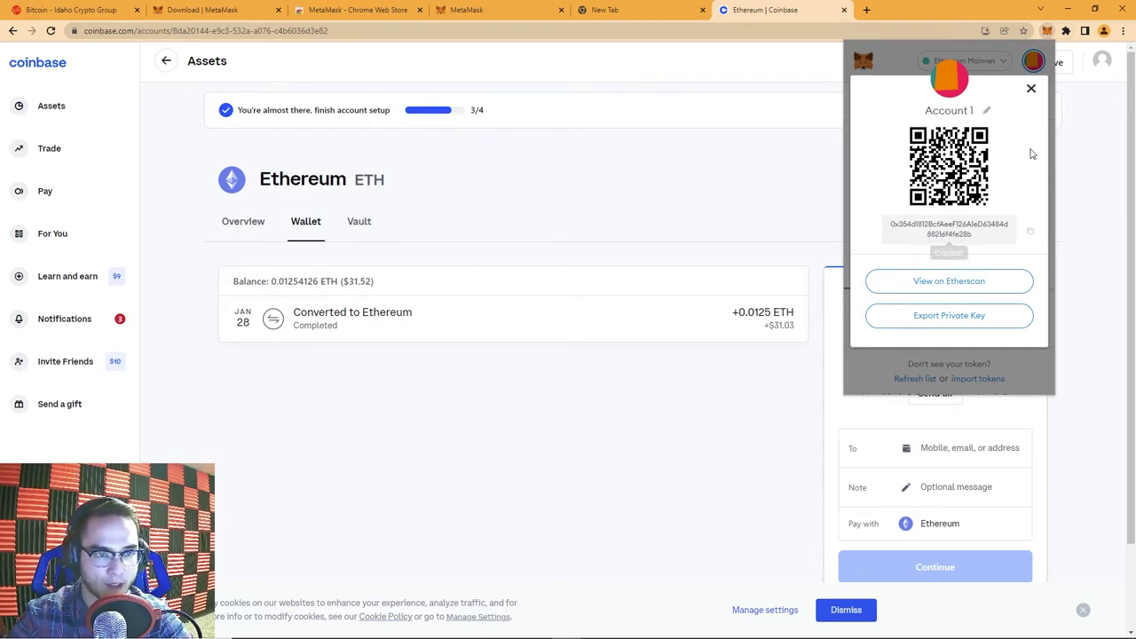
left_click(1030, 88)
left_click(839, 233)
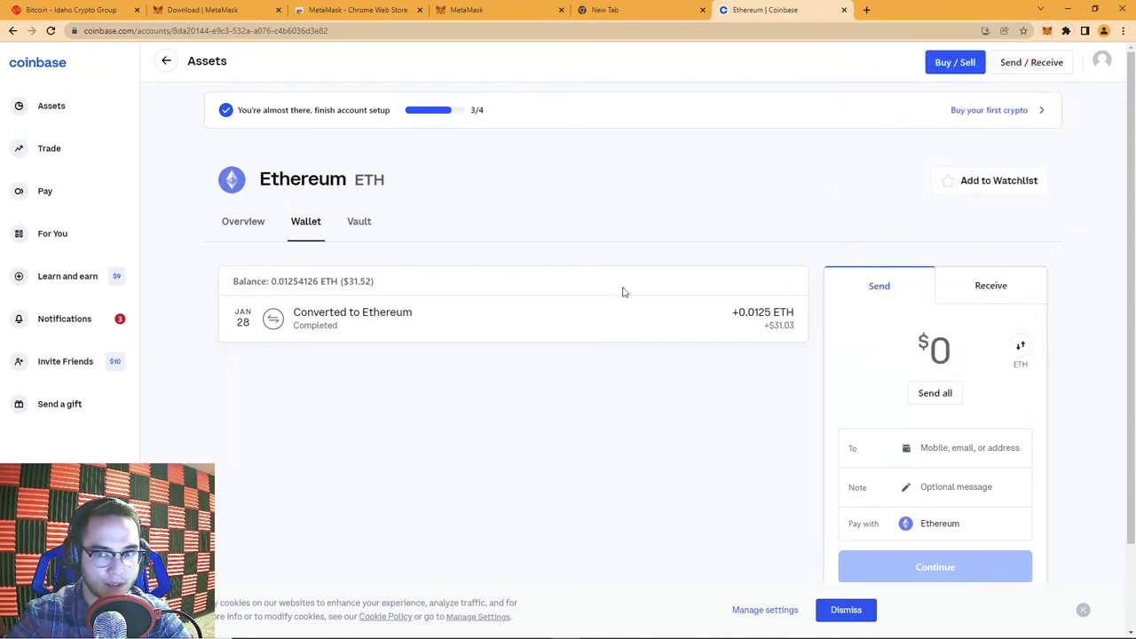
- Paste the copied MetaMask wallet address as the recipient of the Ethereum send form
left_click_drag(850, 448, 869, 450)
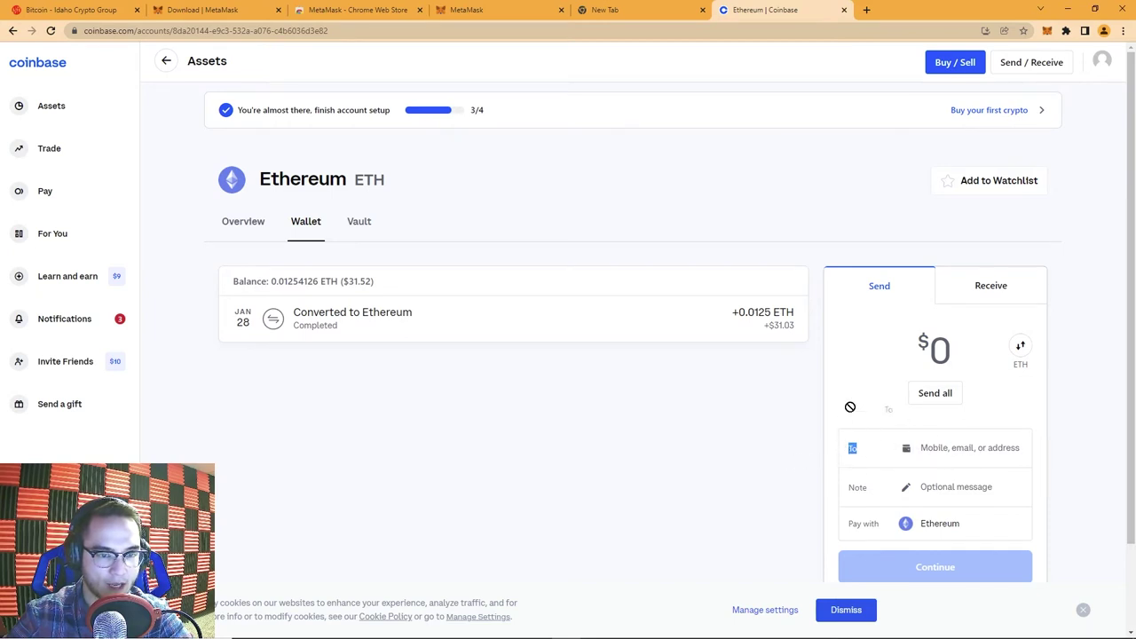
left_click(970, 446)
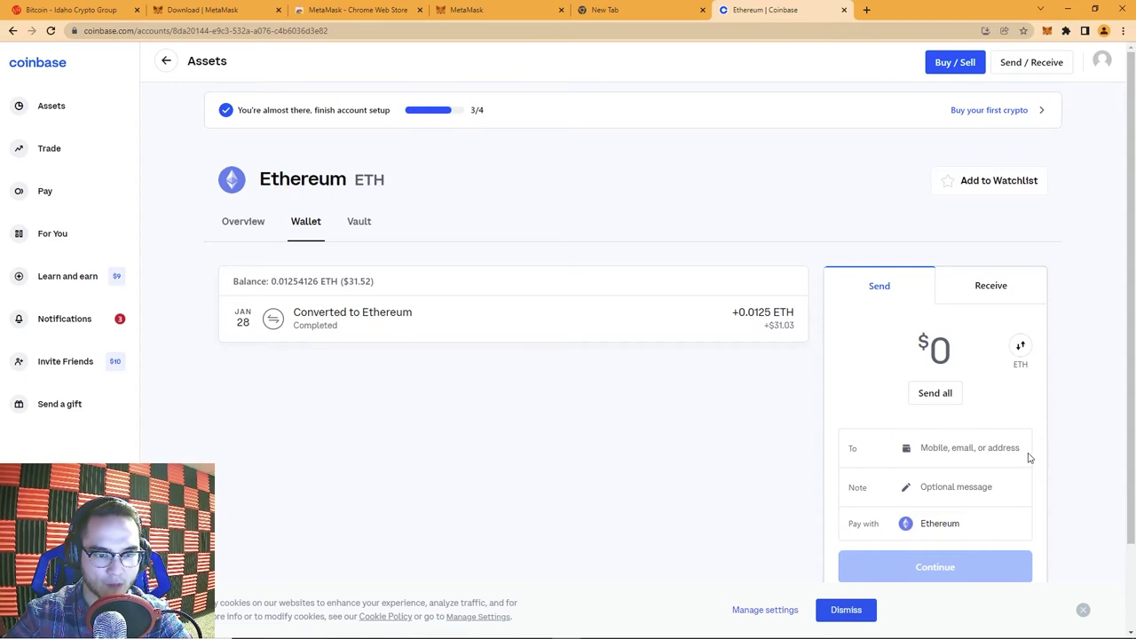
key("ctrl+v")
key("ctrl+a")
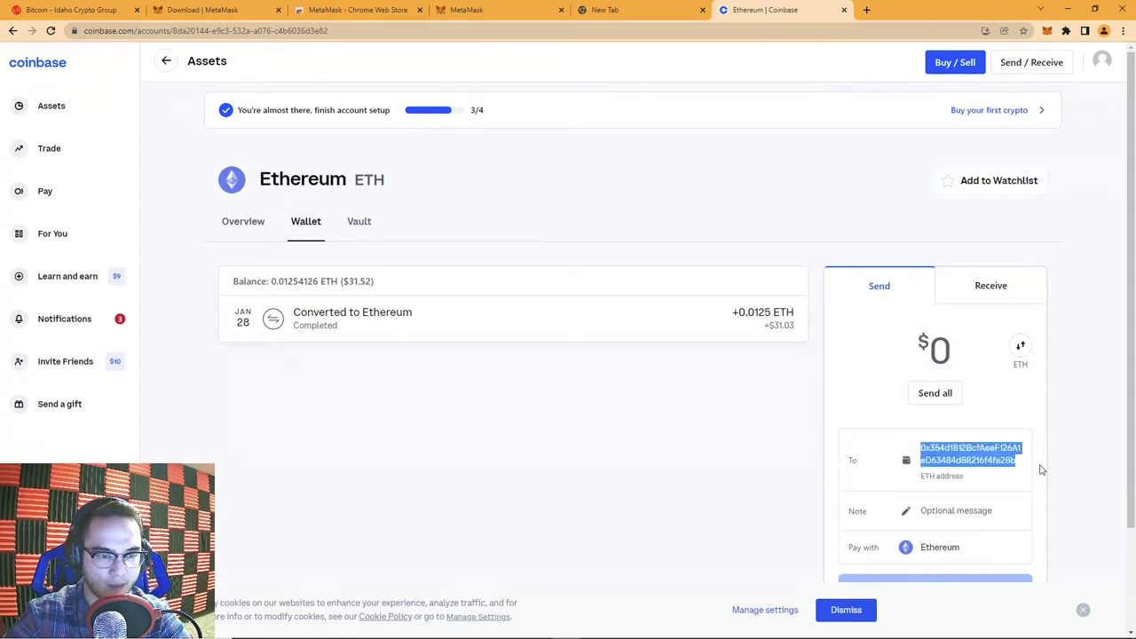
- Compare the pasted recipient with the wallet address in MetaMask's direct deposit account details, then close the extension
left_click(1049, 30)
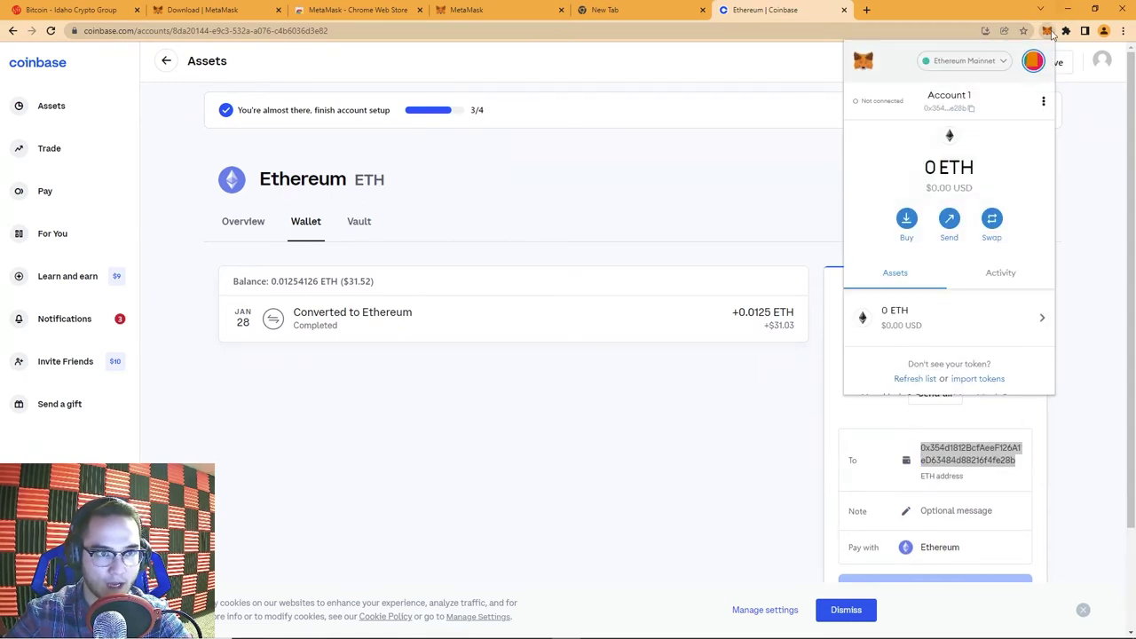
left_click(906, 222)
scroll(946, 326, "down", 5)
scroll(959, 310, "down", 1)
left_click(964, 328)
left_click(1029, 87)
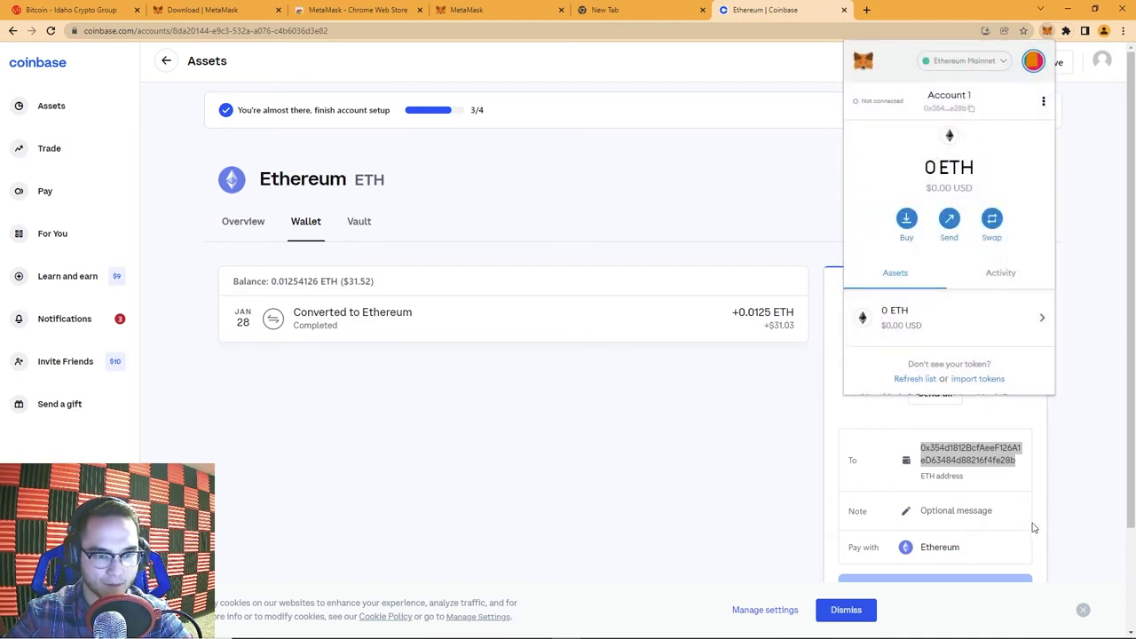
left_click(1034, 528)
- Set the send amount to the entire Ethereum balance and continue to the transaction summary
scroll(948, 510, "down", 2)
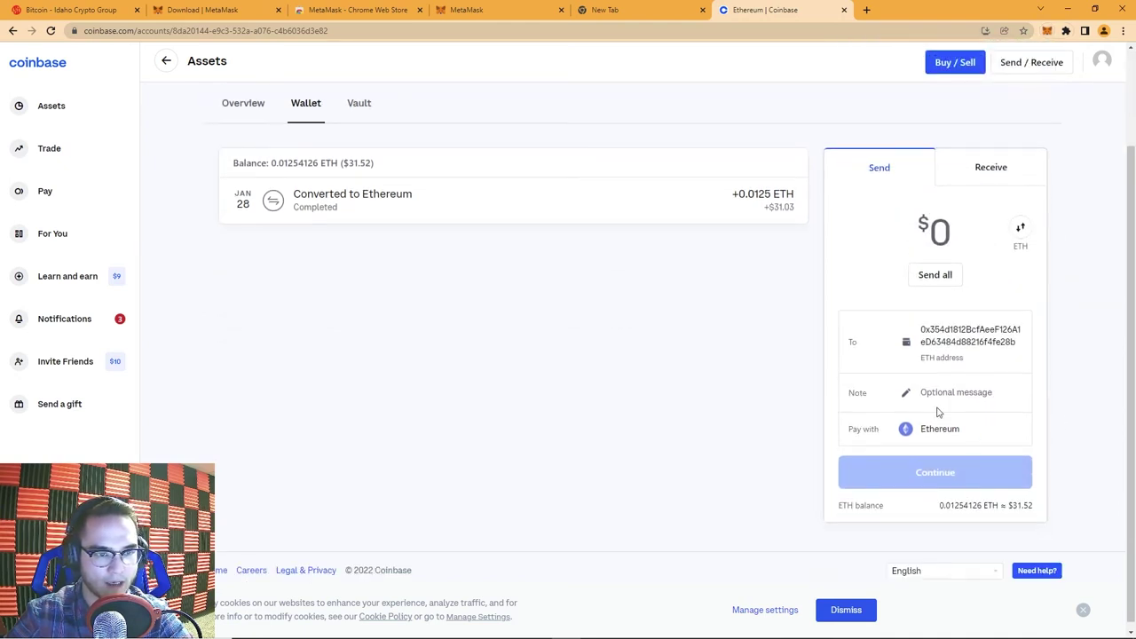
left_click(931, 280)
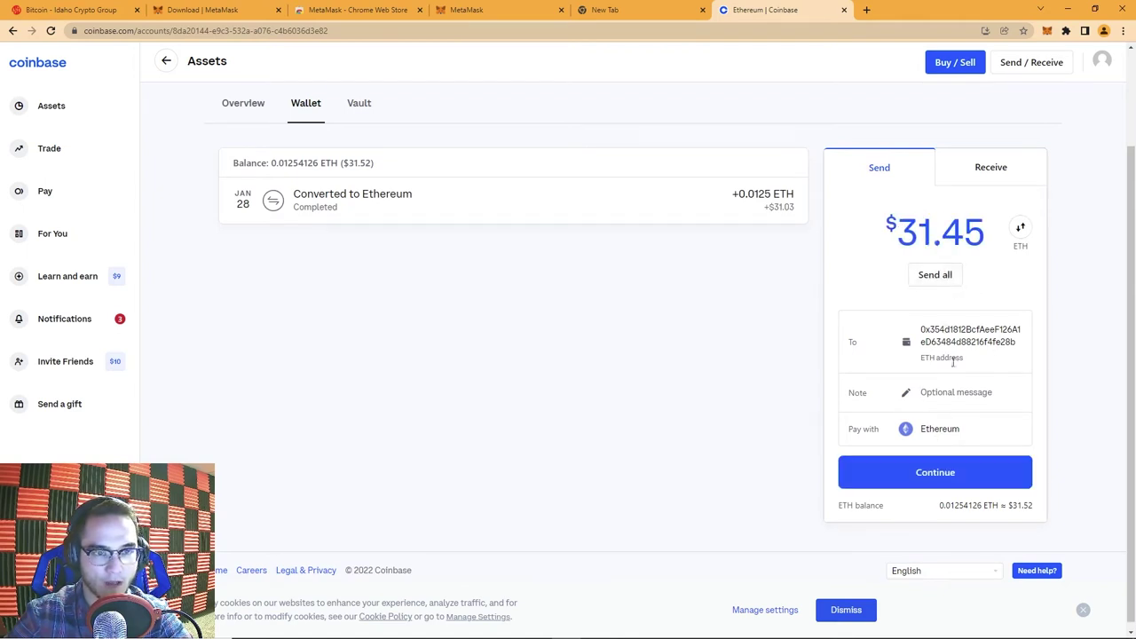
left_click(946, 477)
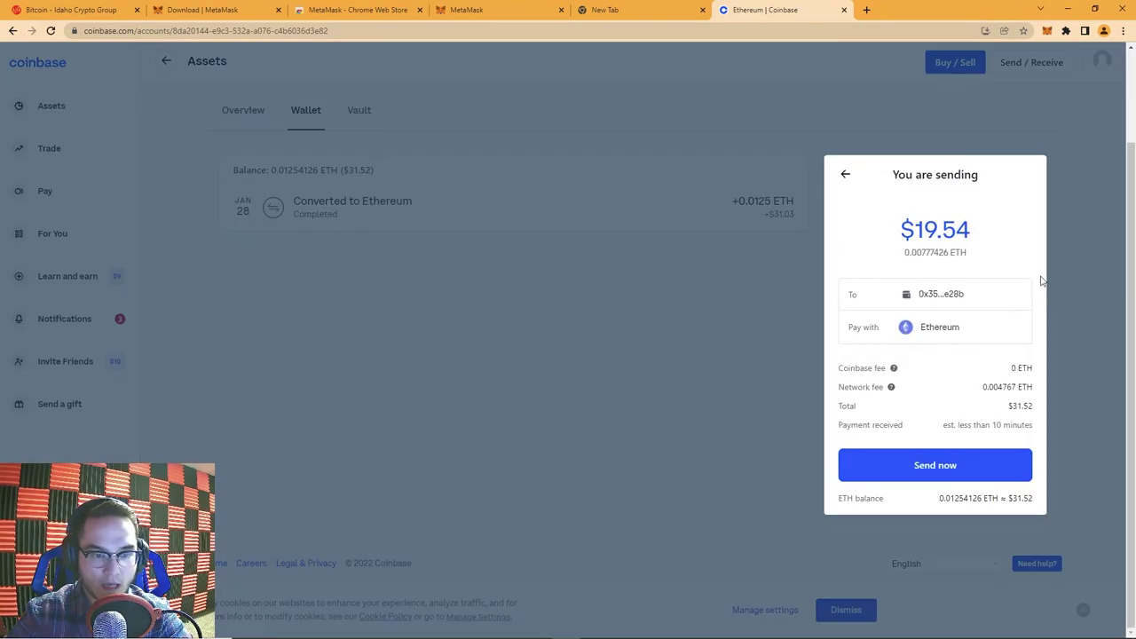
- Review the transaction summary, examining the amount being sent, the Coinbase and network fees, and the total
left_click_drag(898, 227, 973, 244)
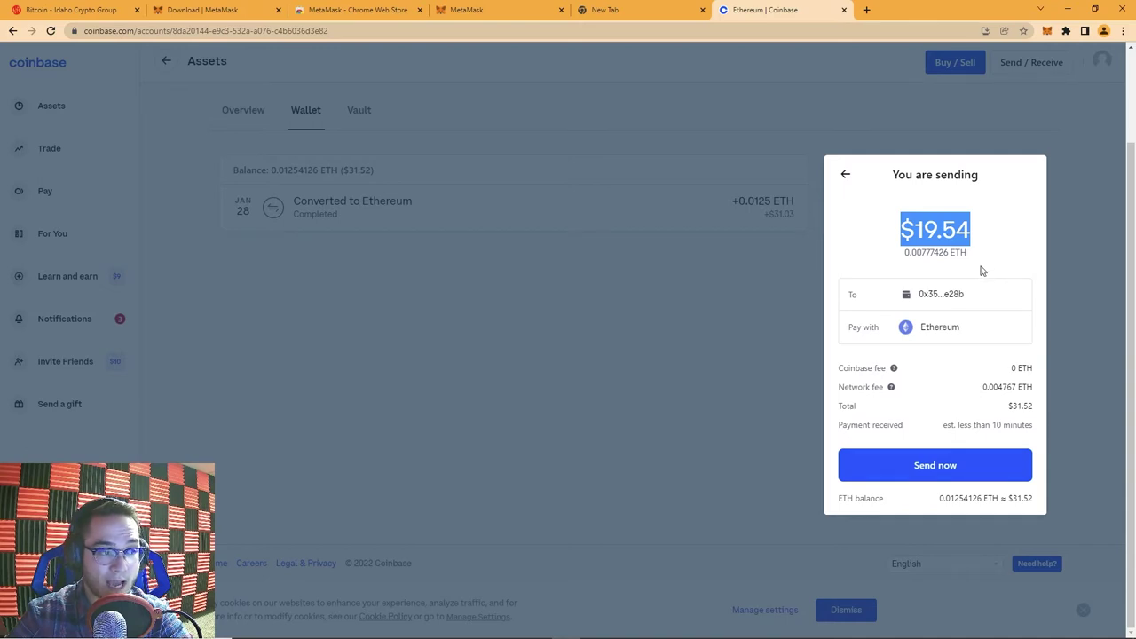
left_click(903, 229)
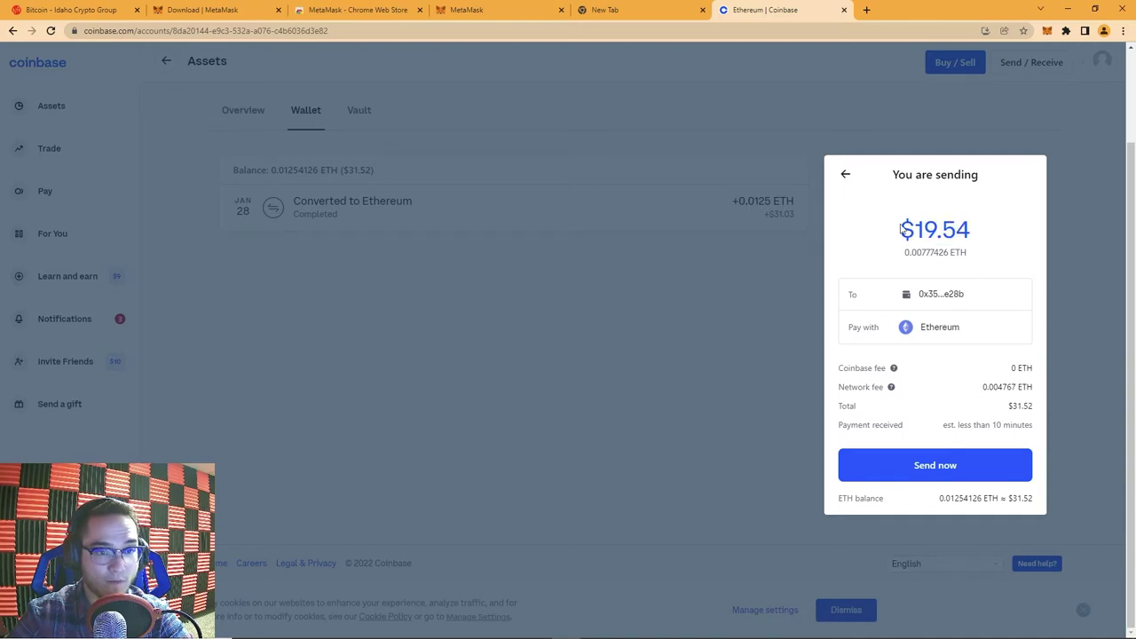
left_click(994, 238)
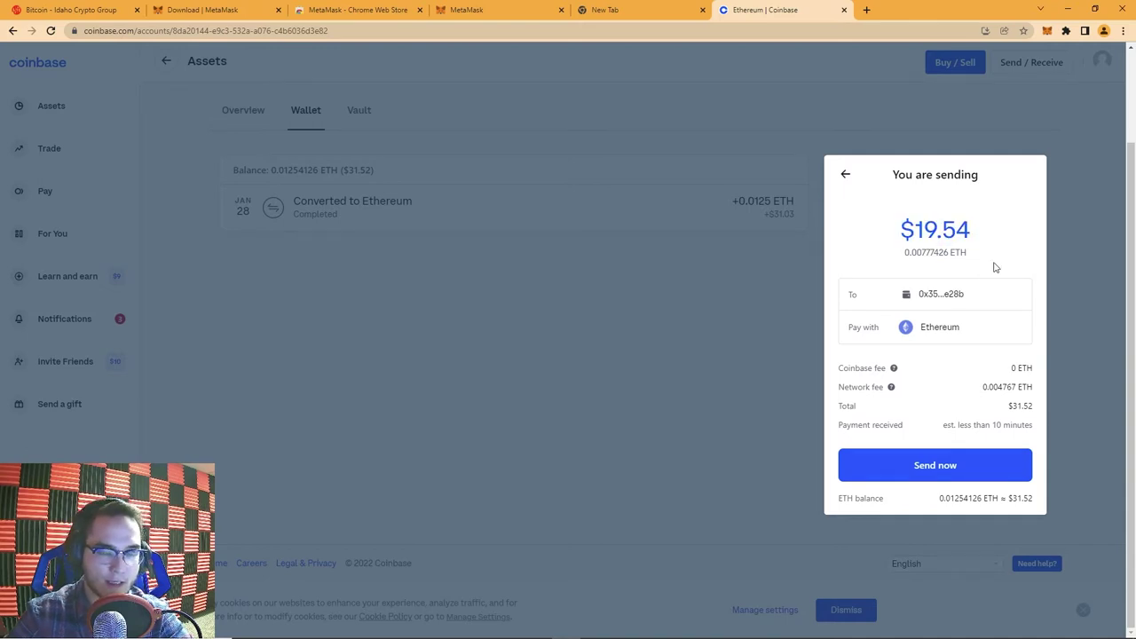
left_click_drag(899, 233, 1008, 235)
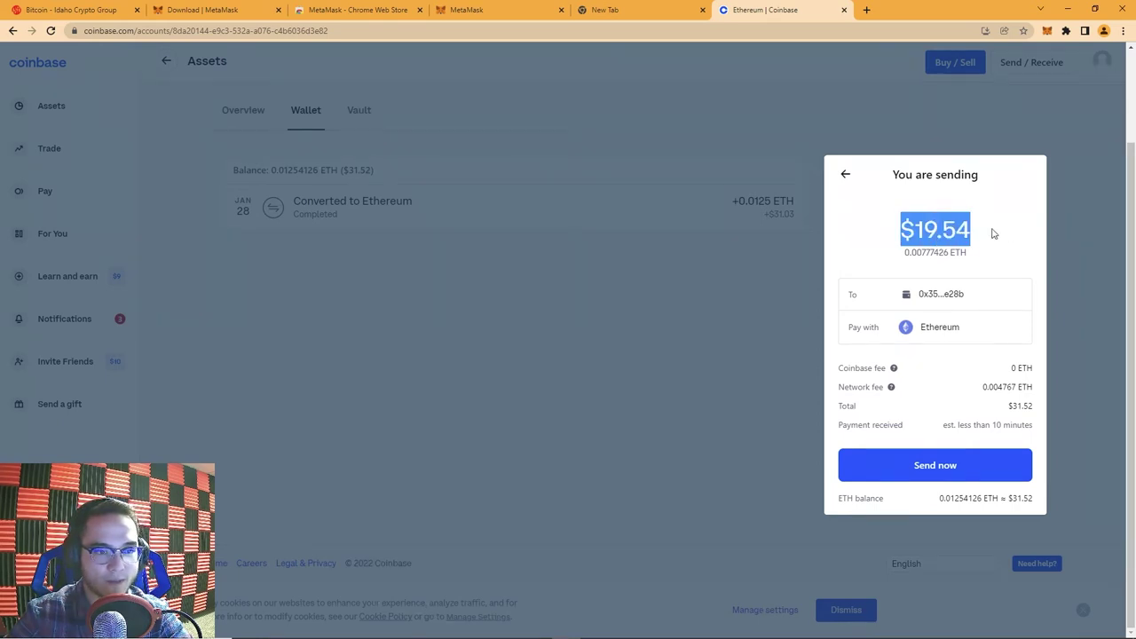
left_click(957, 220)
left_click_drag(914, 233, 976, 236)
left_click(970, 250)
left_click(976, 235)
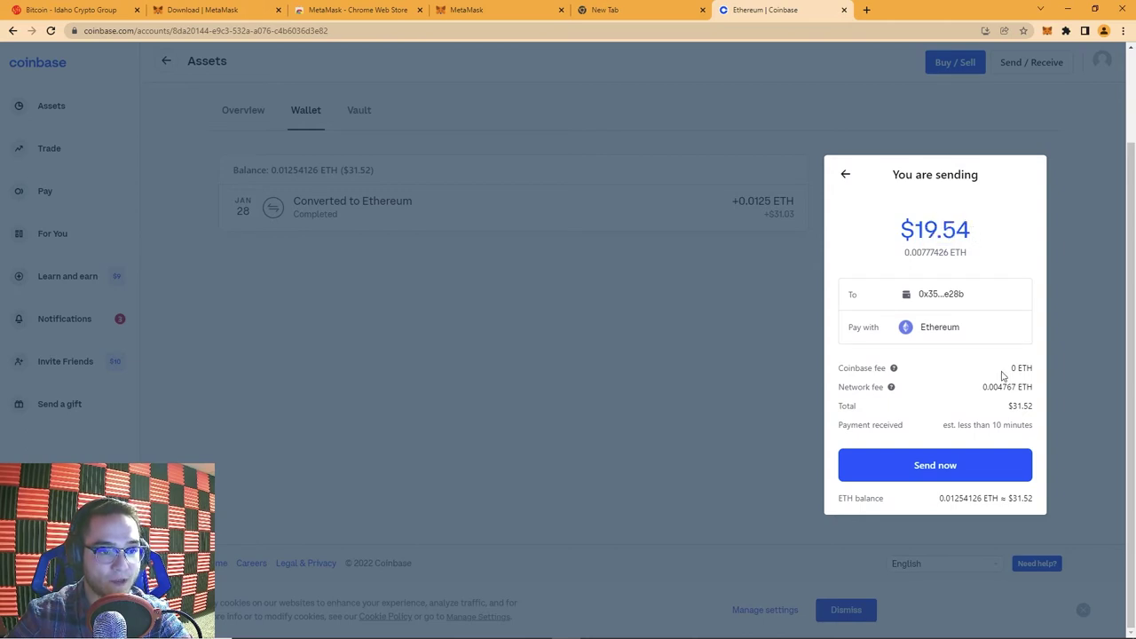
mouse_move(1013, 404)
left_mouse_down()
mouse_move(1038, 405)
mouse_move(1013, 404)
left_mouse_up()
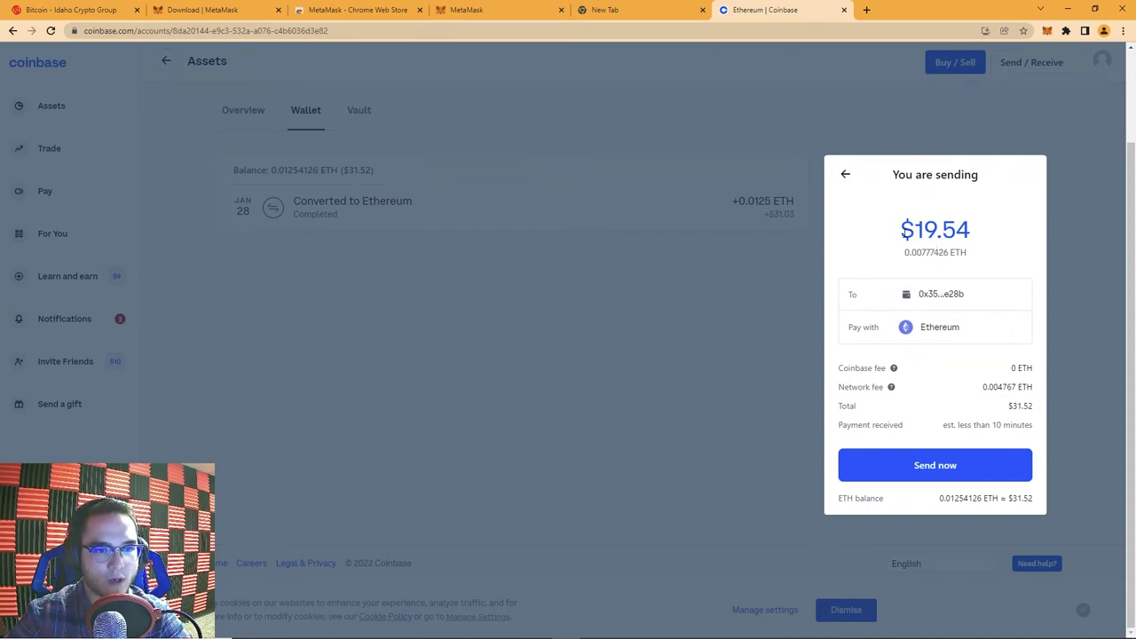
left_click_drag(902, 229, 969, 257)
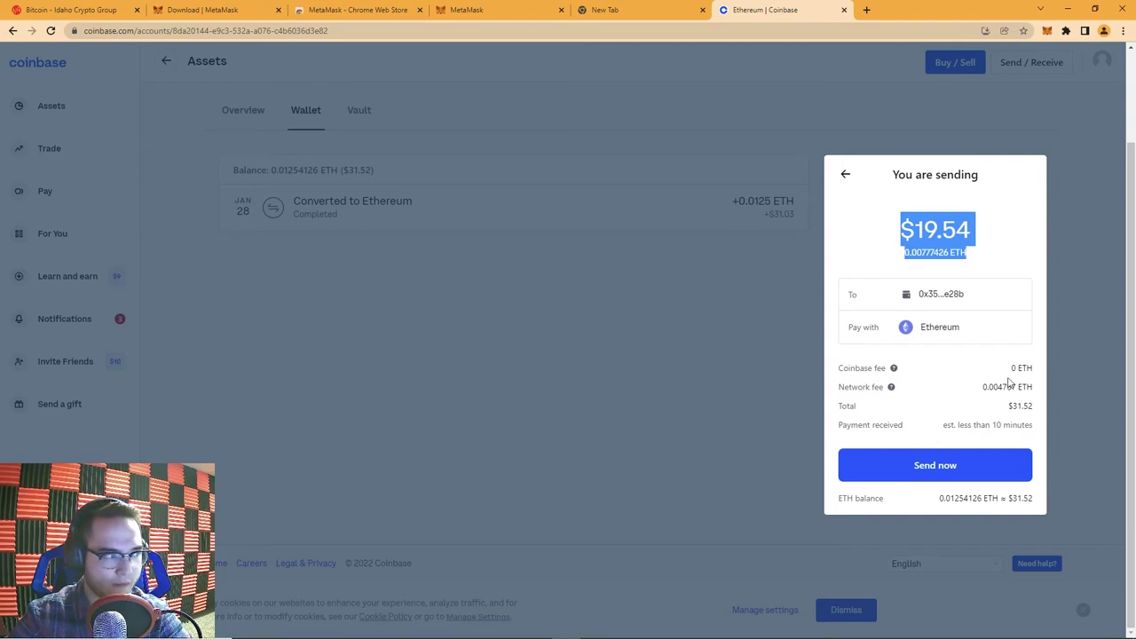
- Send the Ethereum, confirm it with the 2-step verification code from the authenticator app, and close the completion message
left_click(944, 475)
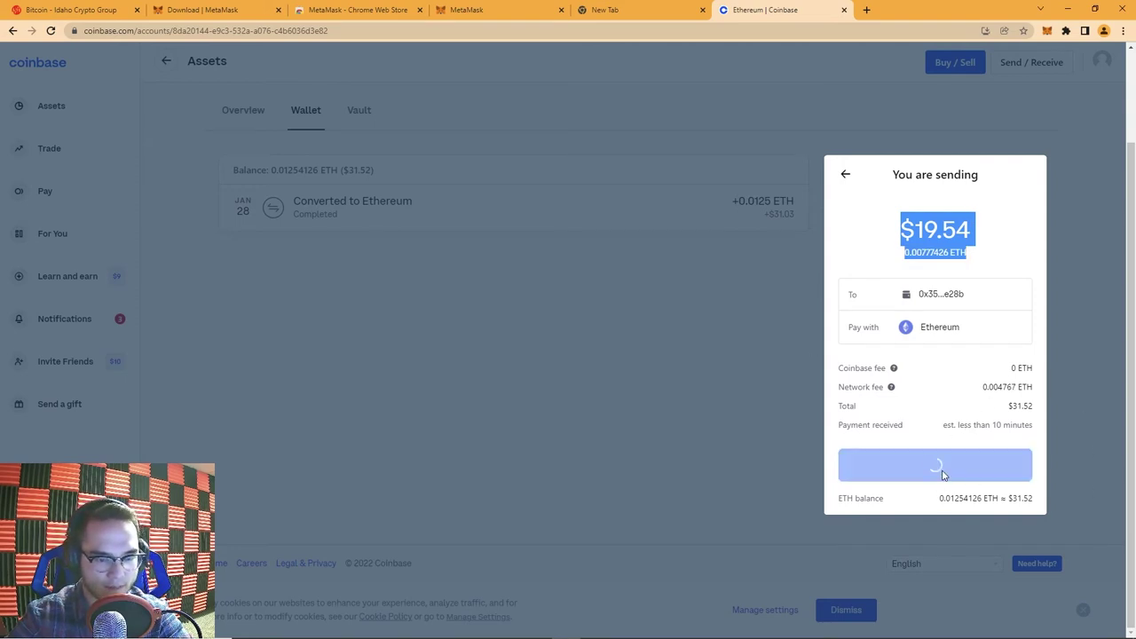
left_click(962, 374)
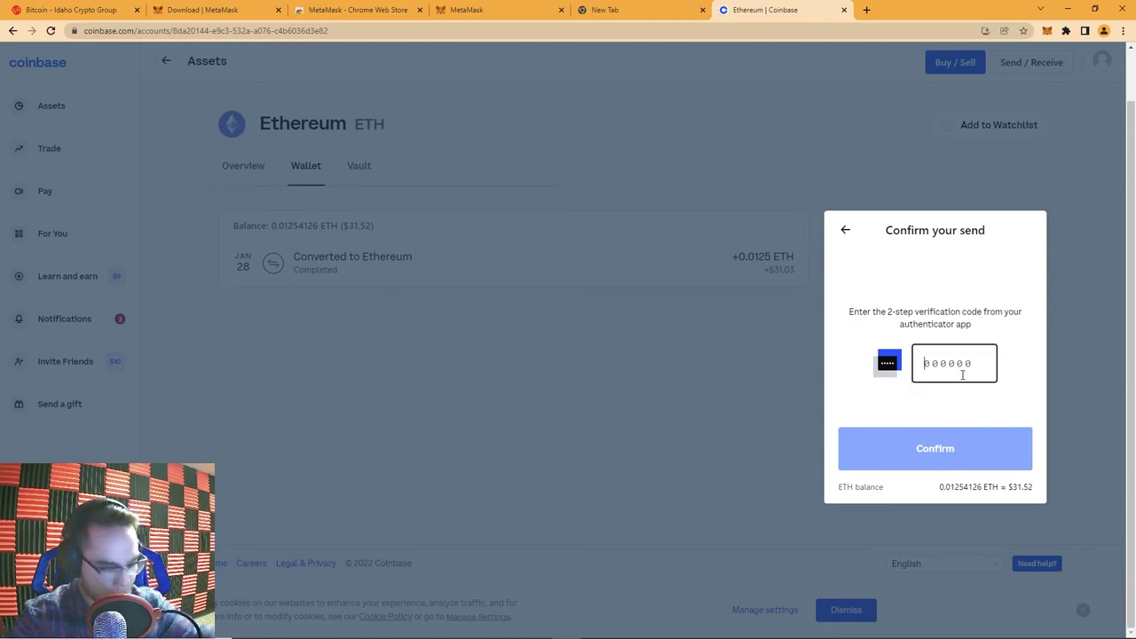
key("ctrl+v")
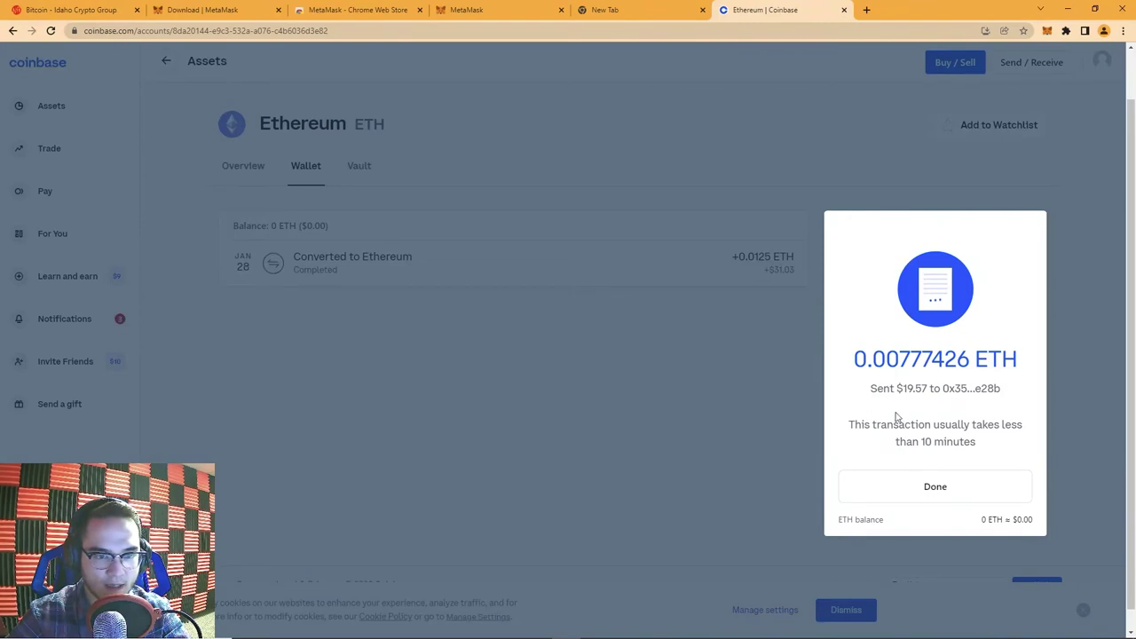
left_click(948, 494)
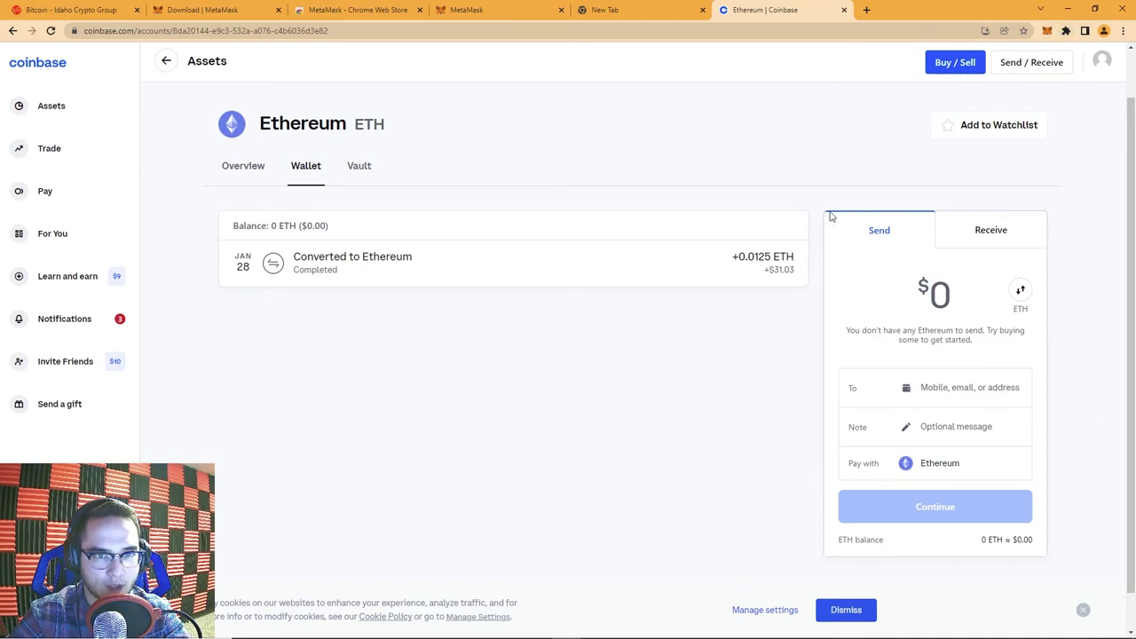
- Open the MetaMask extension and check the Account 1 balance for the incoming Ether
left_click(1046, 31)
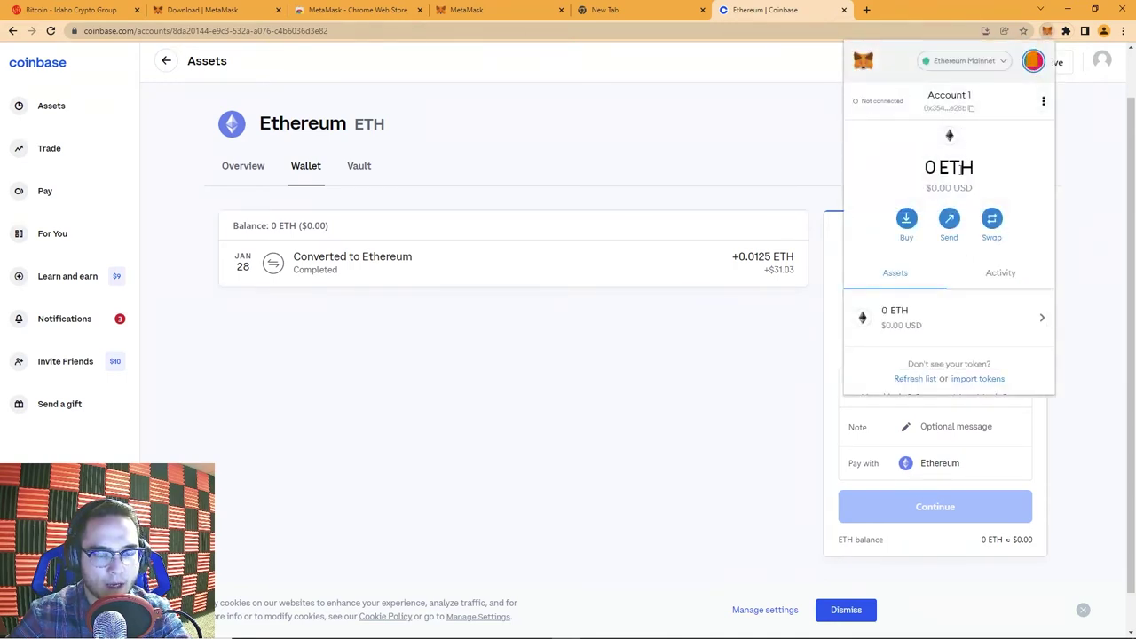
left_click_drag(928, 188, 983, 191)
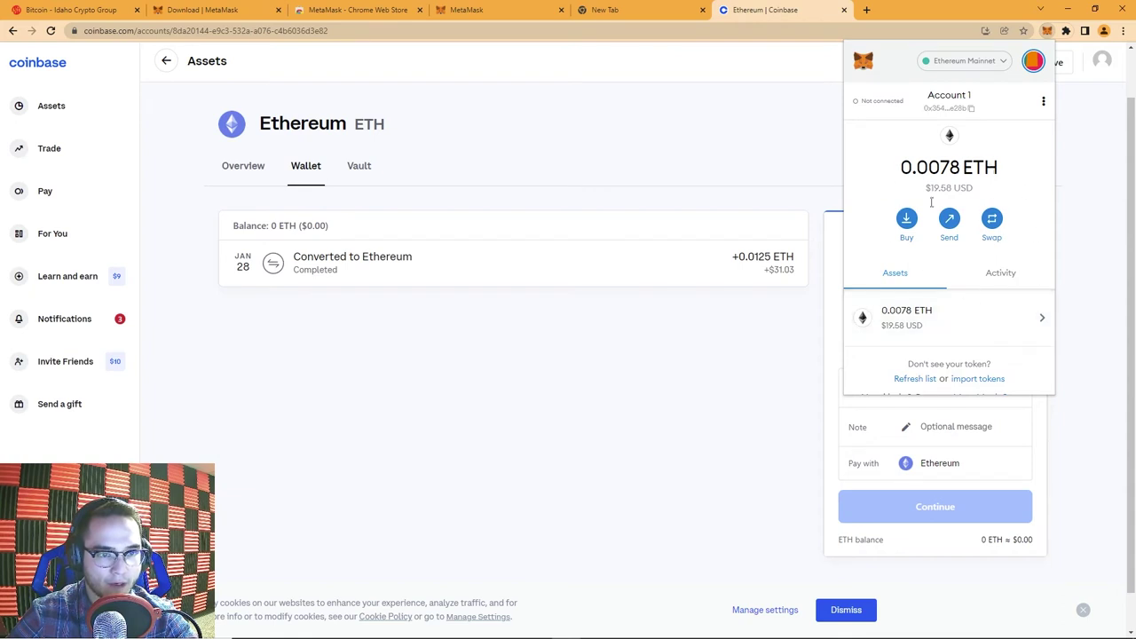
- Examine the details of the received Ether transaction in the account activity, close them, and return to the assets list
left_click(1005, 275)
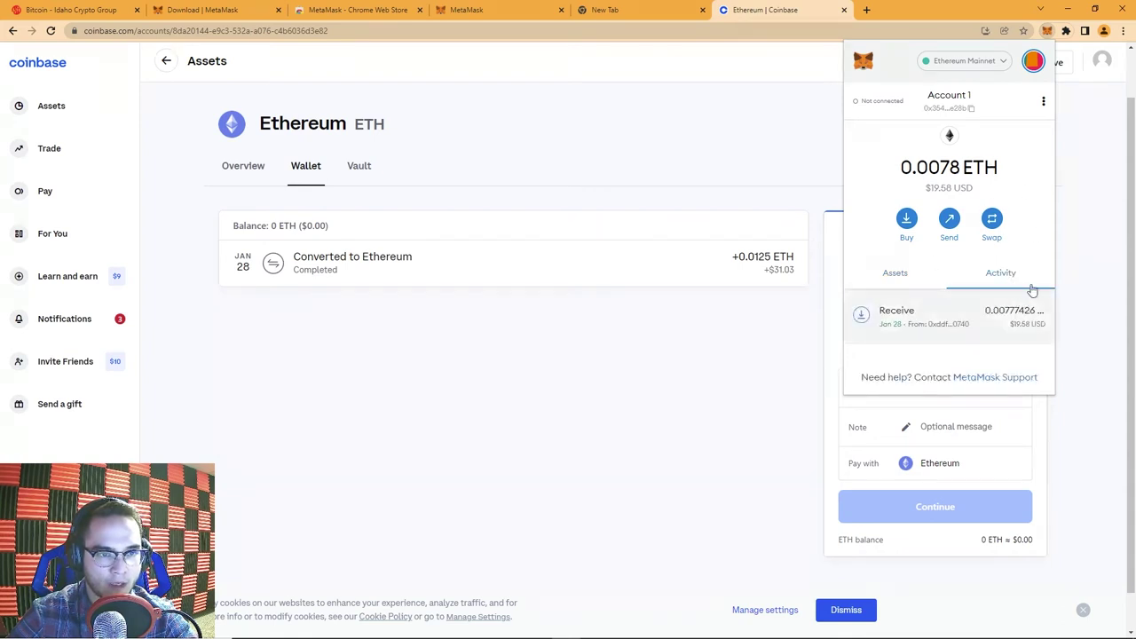
left_click(961, 312)
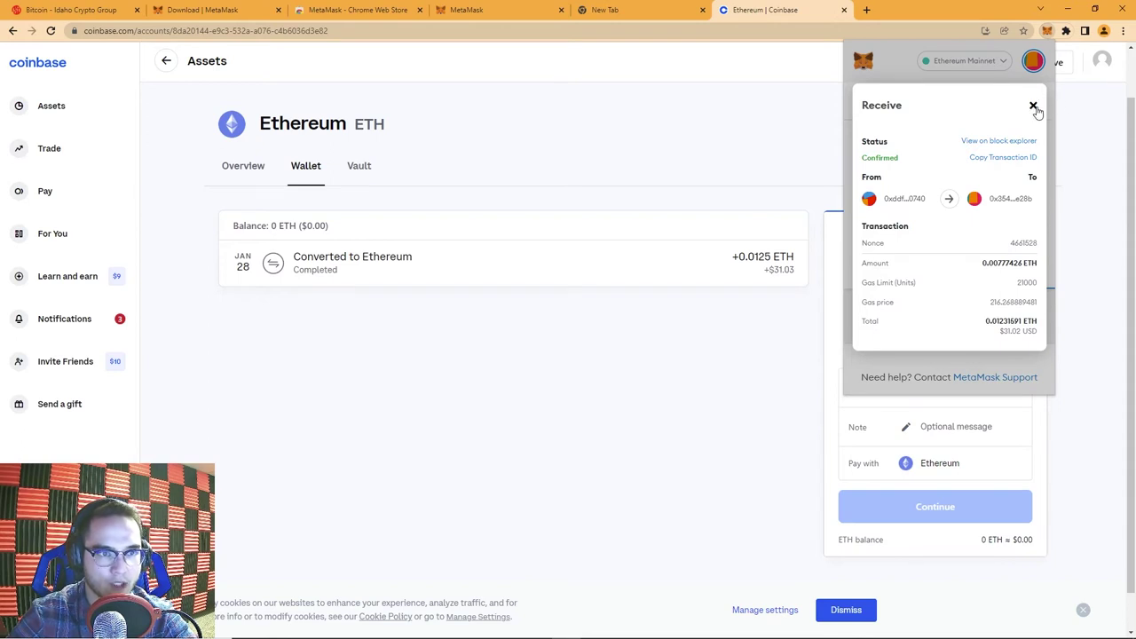
left_click(1034, 107)
left_click(914, 281)
scroll(964, 320, "down", 1)
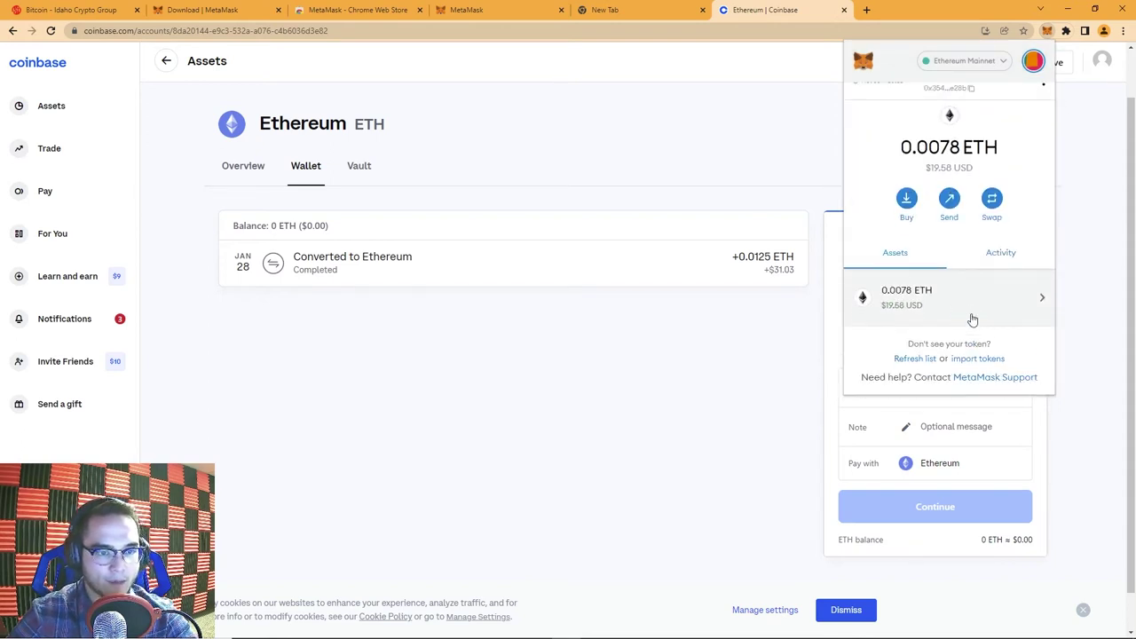
scroll(987, 309, "up", 1)
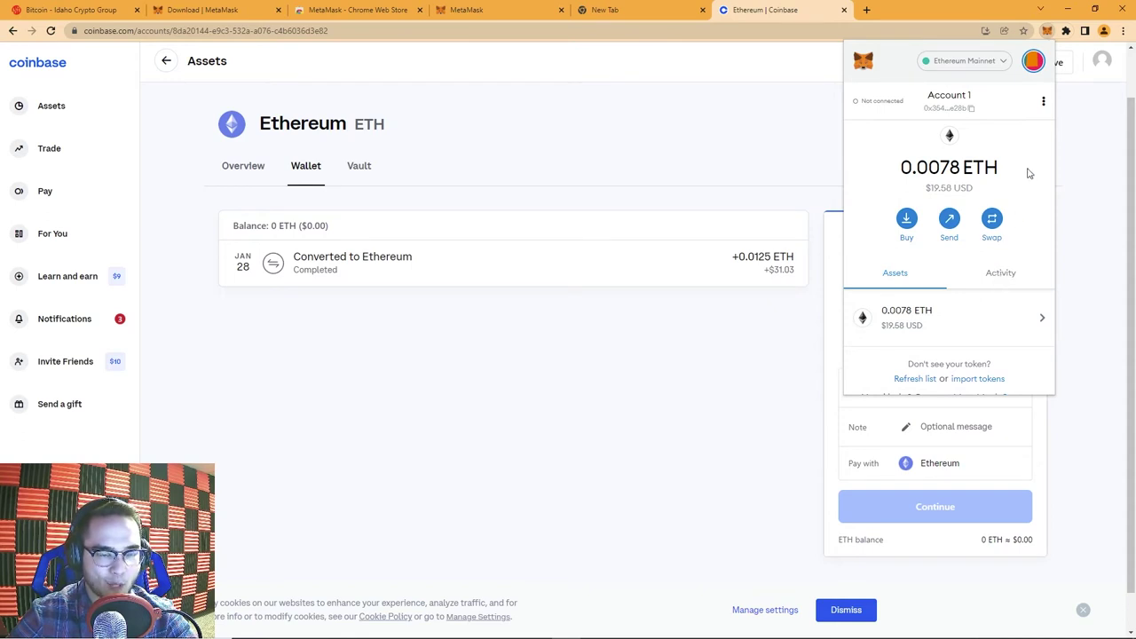
- Search the importable tokens for mana and import Decentraland (MANA) into the wallet
scroll(1029, 183, "down", 1)
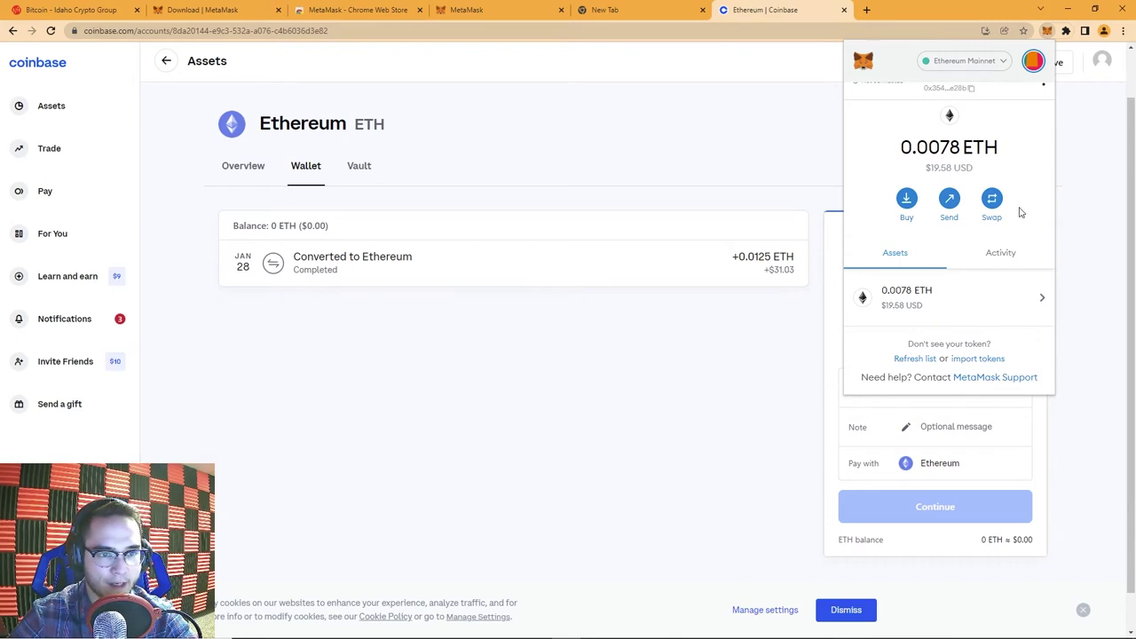
scroll(941, 306, "up", 1)
scroll(950, 278, "down", 1)
triple_click(925, 340)
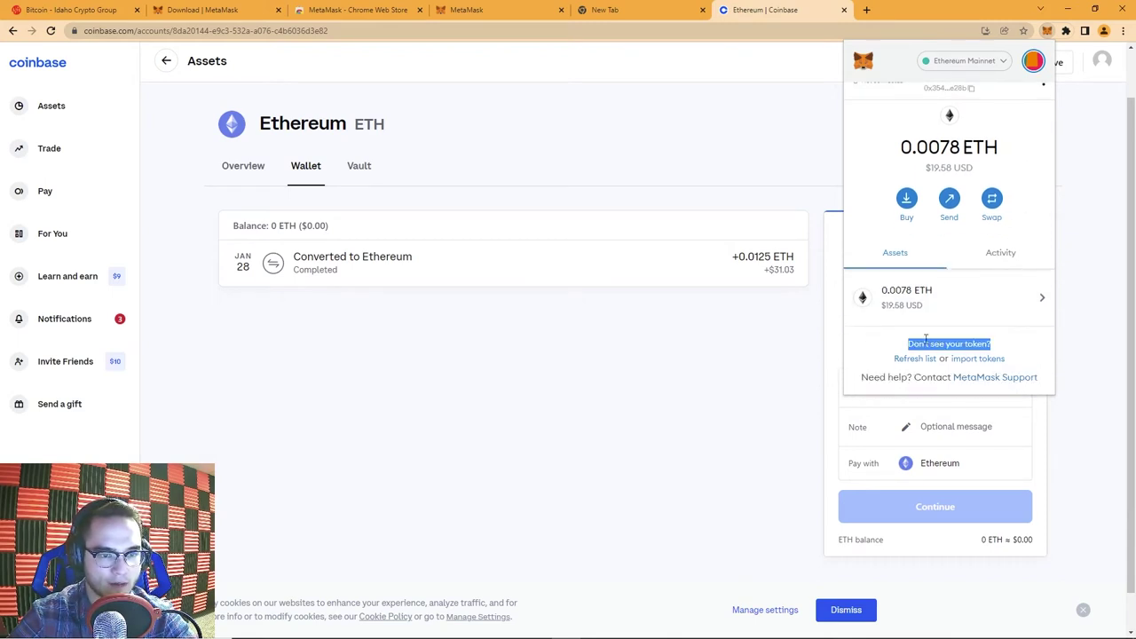
left_click(987, 360)
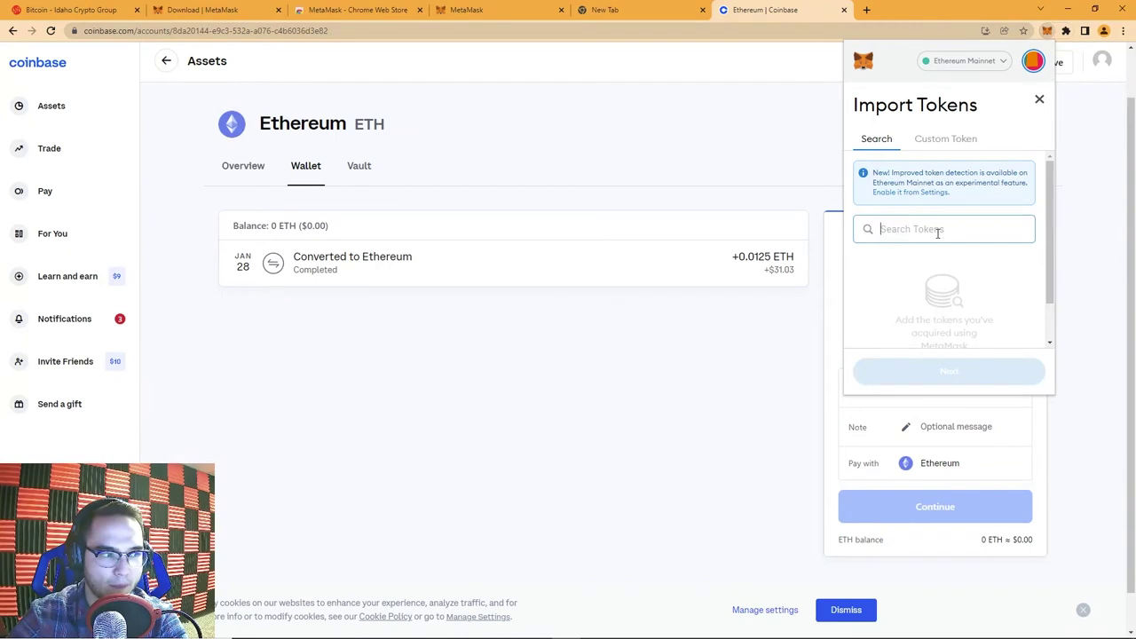
type("mana")
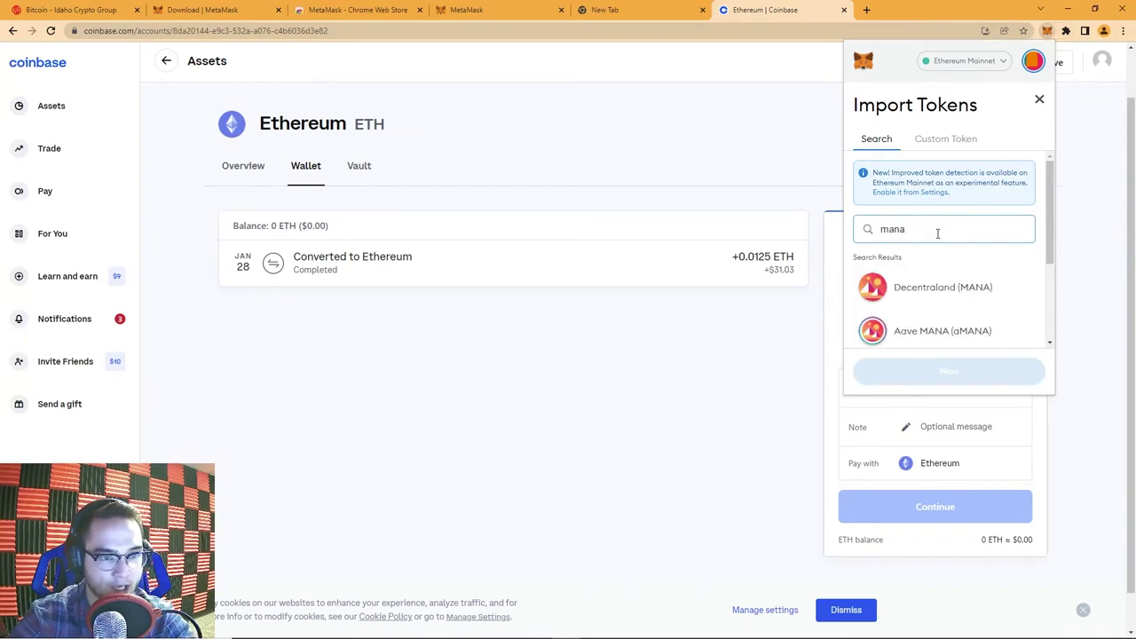
left_click(932, 293)
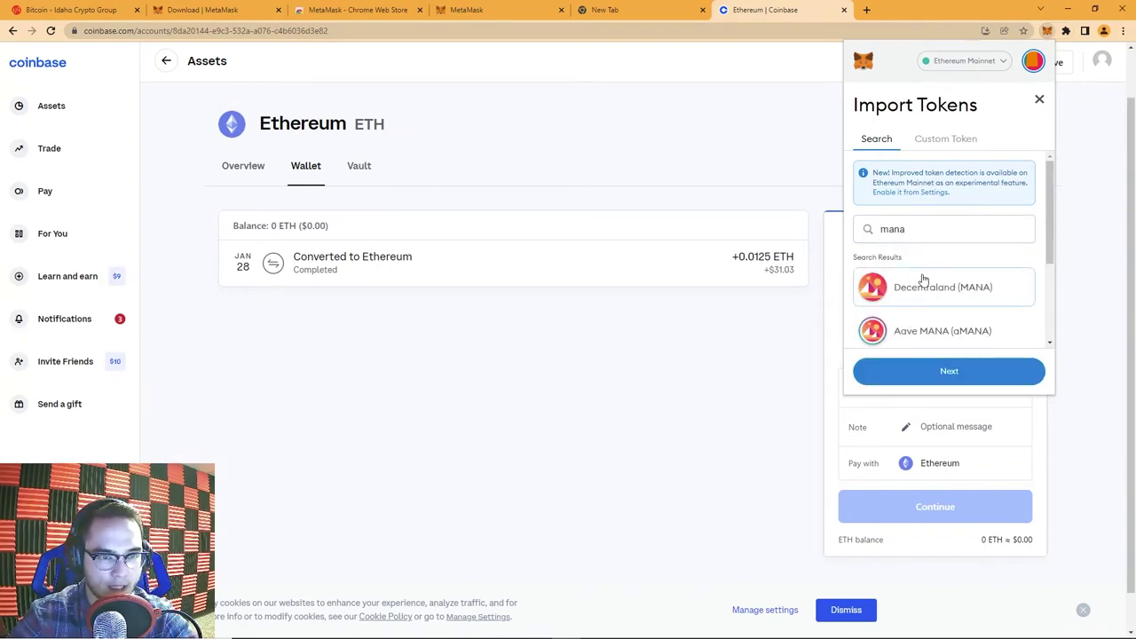
left_click(942, 376)
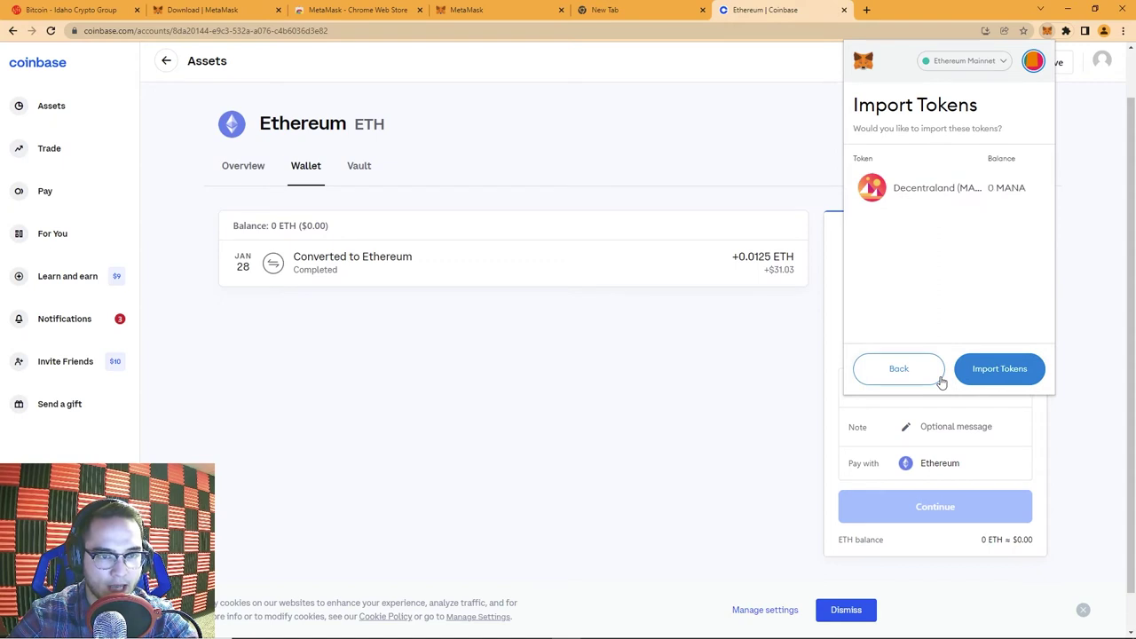
left_click(987, 379)
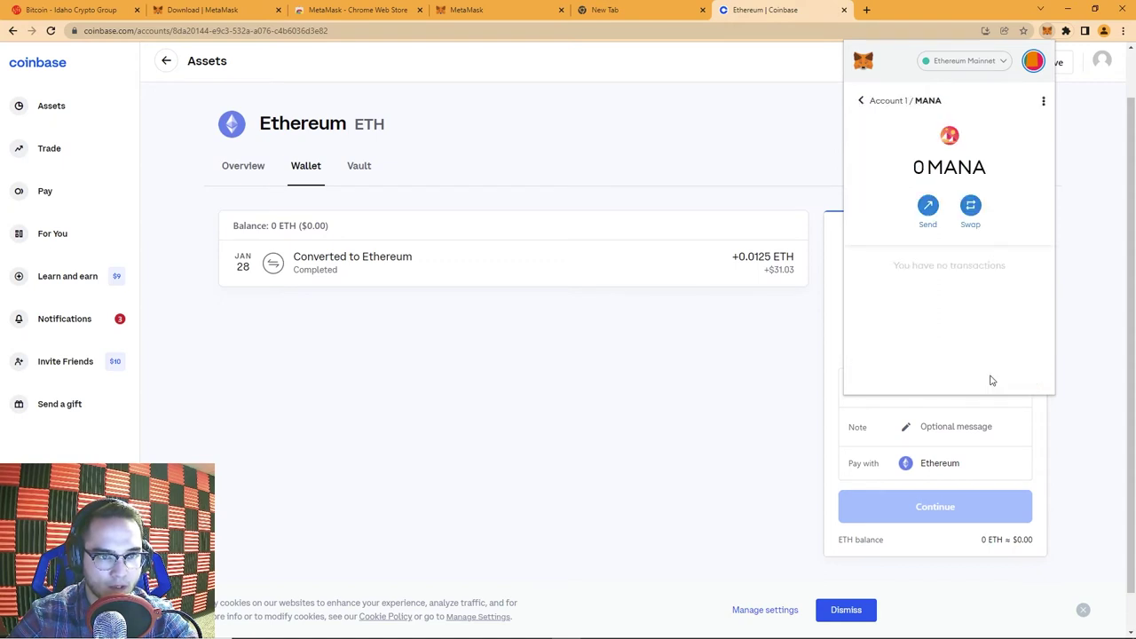
- Return to the Account 1 overview and look over its assets list and activity
left_click(878, 105)
scroll(957, 297, "down", 2)
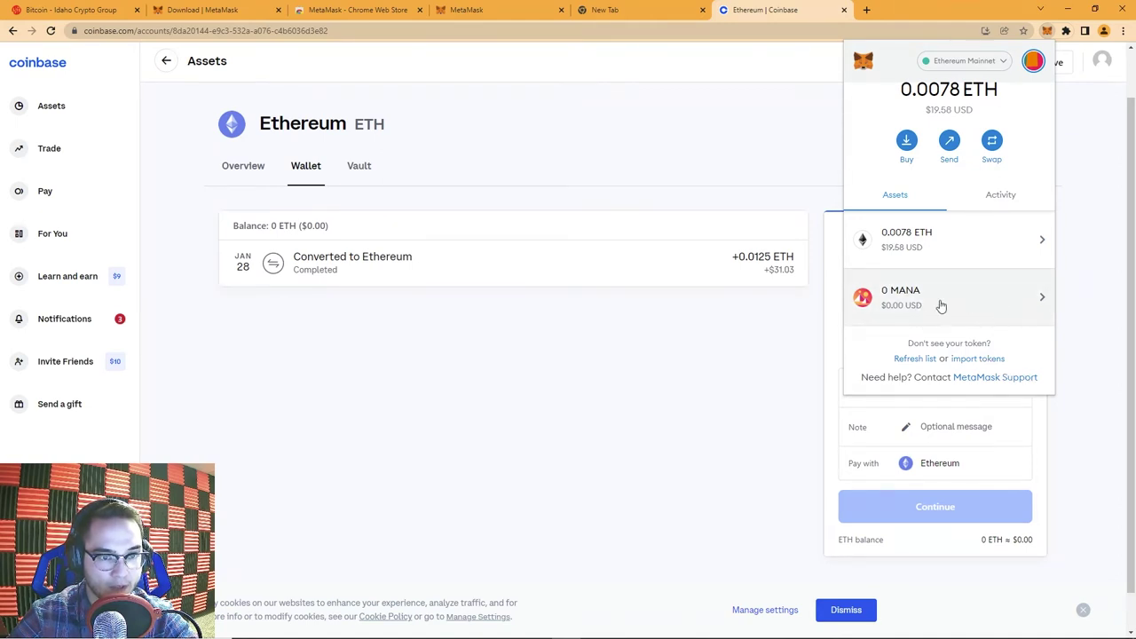
scroll(914, 204, "up", 2)
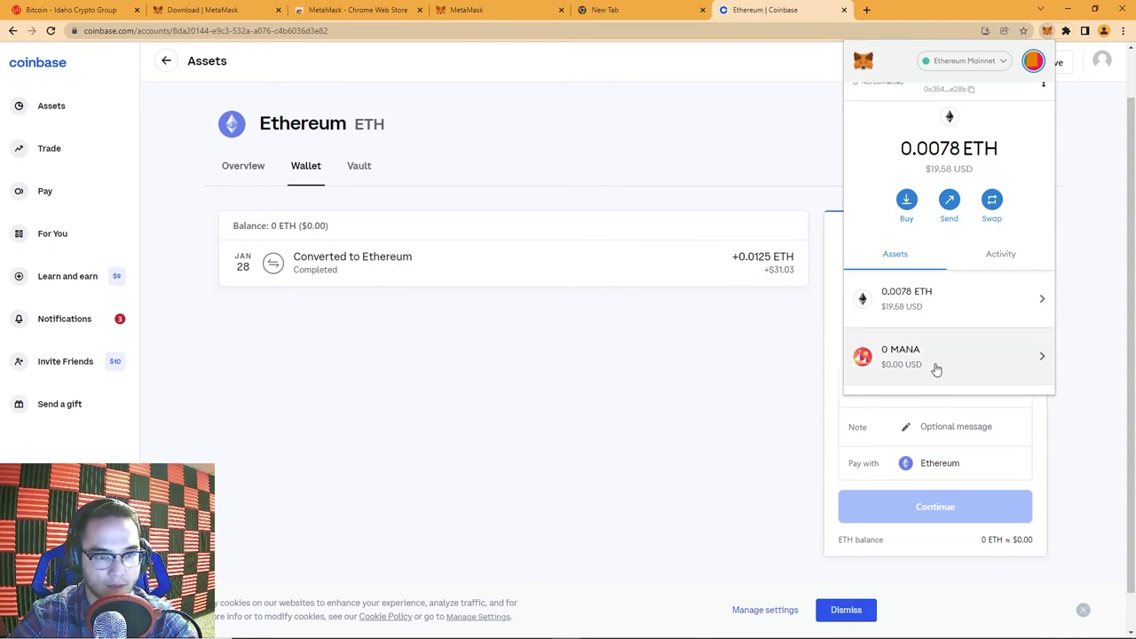
scroll(927, 360, "down", 2)
left_click(1001, 197)
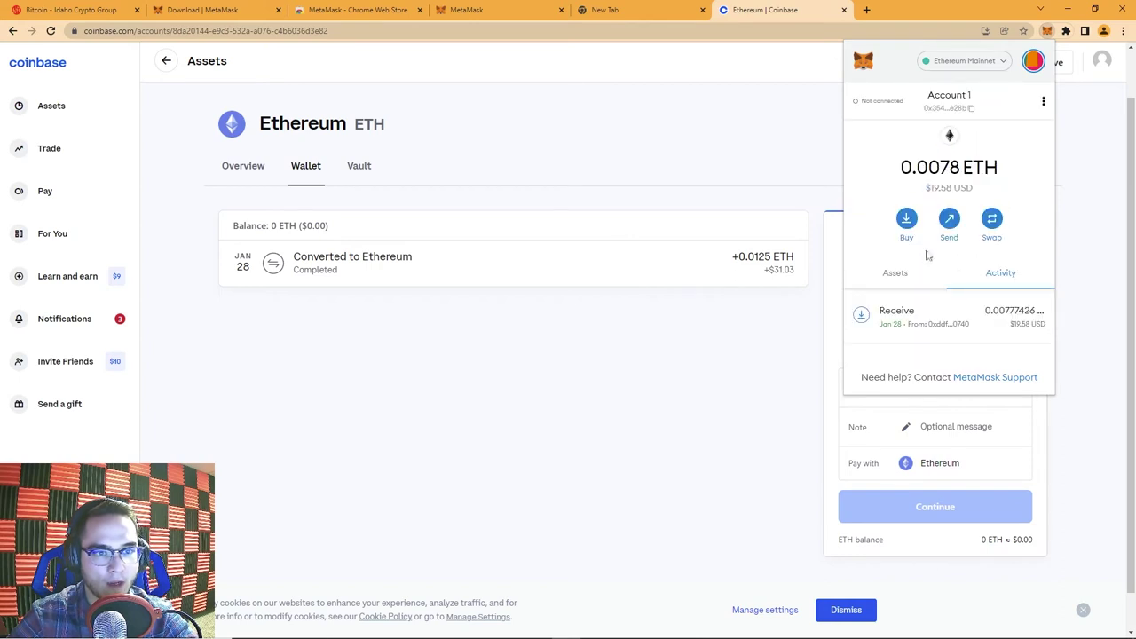
left_click(895, 273)
- Search the importable tokens for shib and clear the search text
scroll(893, 267, "down", 2)
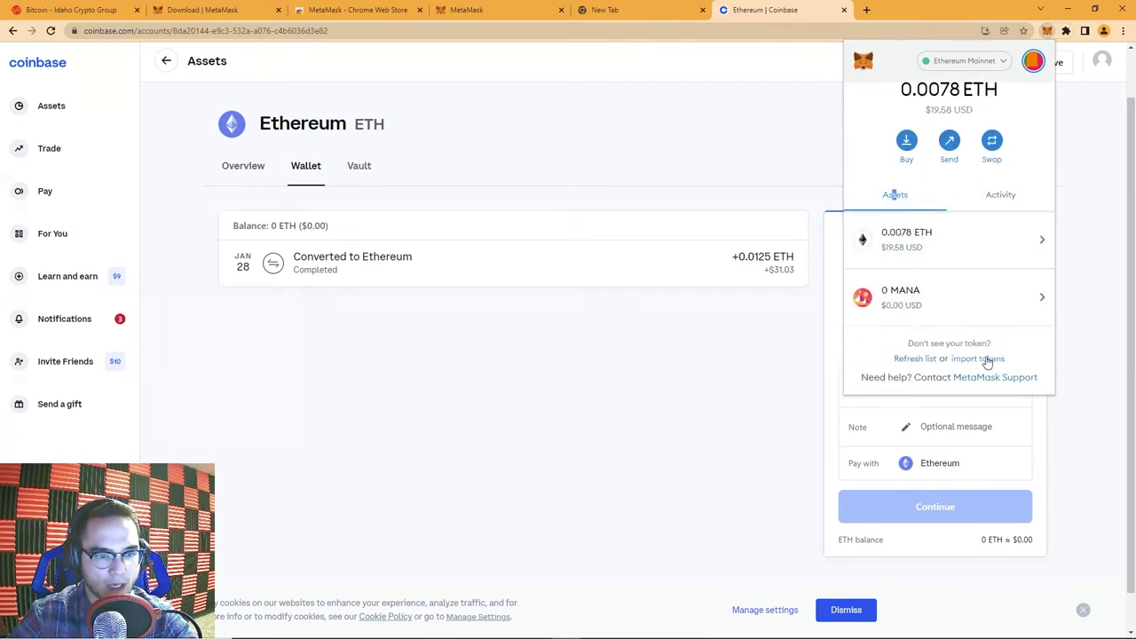
left_click(987, 359)
type("shi")
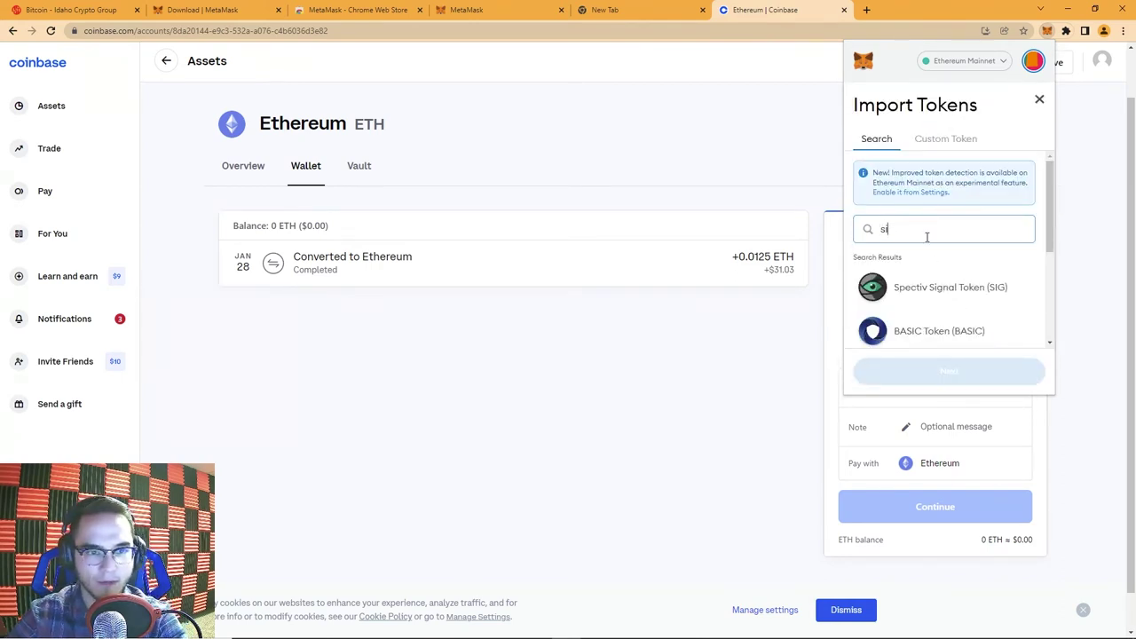
type("b")
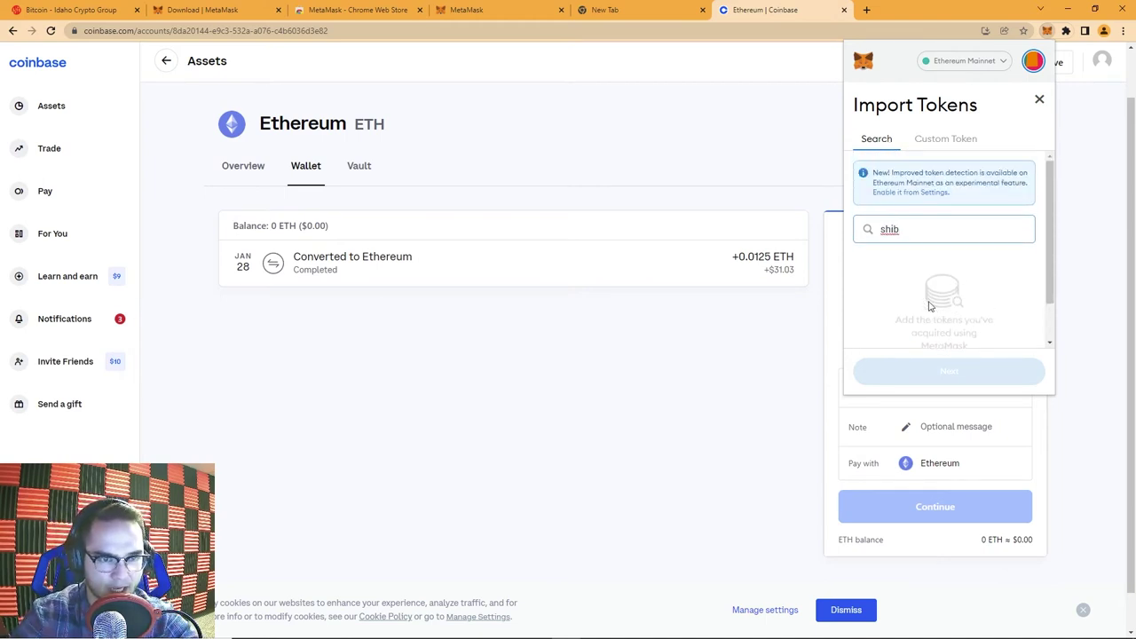
left_click_drag(902, 229, 807, 234)
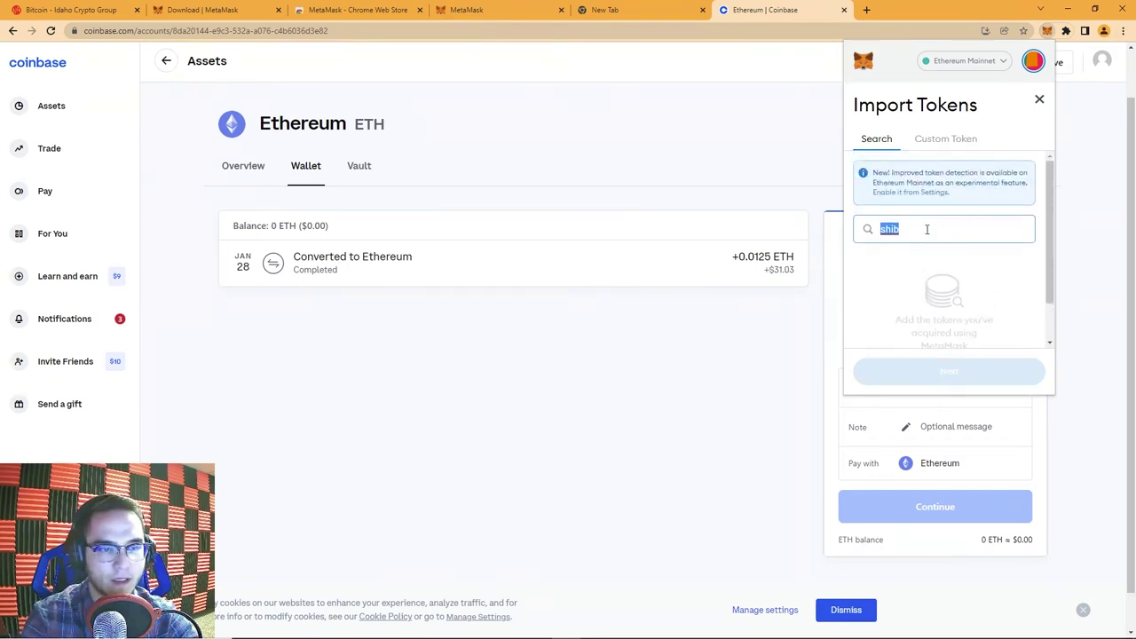
key("BackSpace")
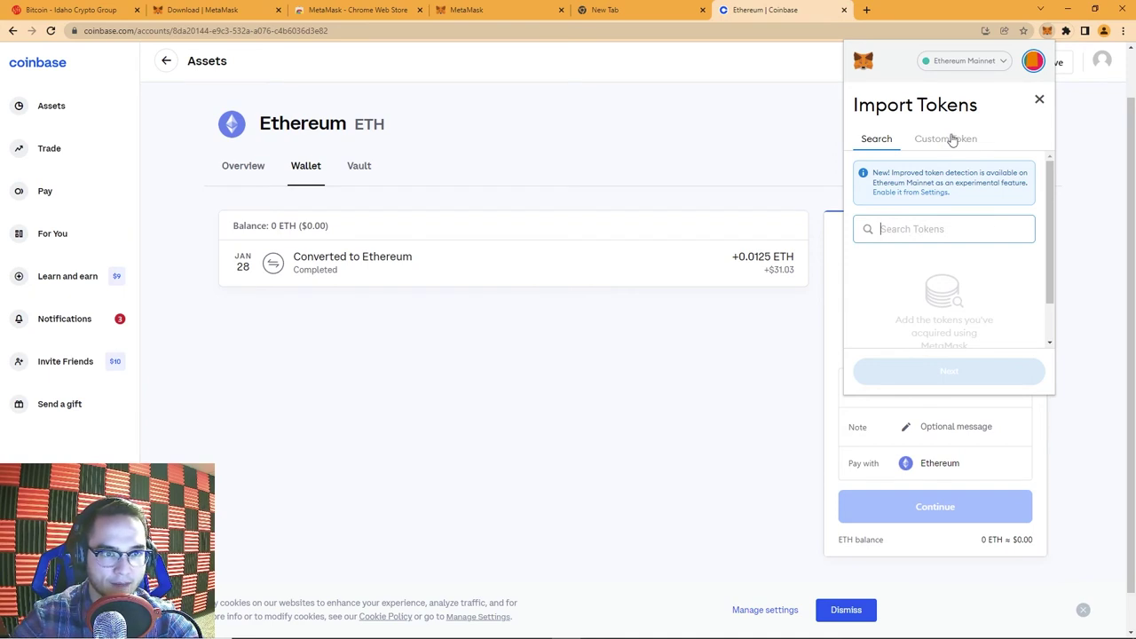
- Open the custom token import form and examine the token contract address field
left_click(946, 147)
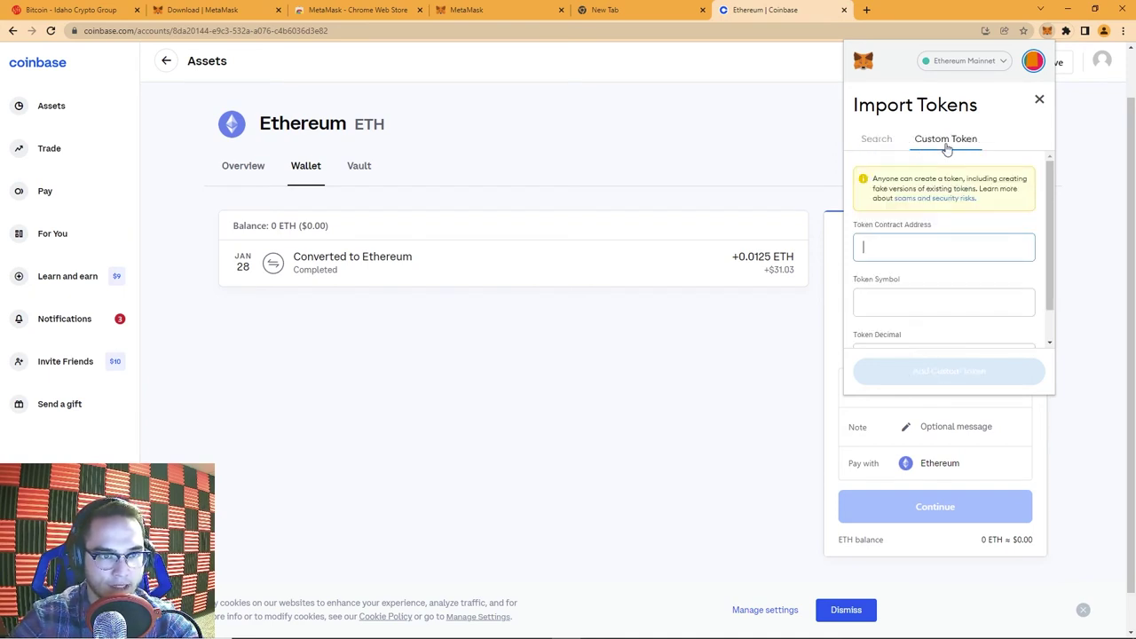
left_click(868, 248)
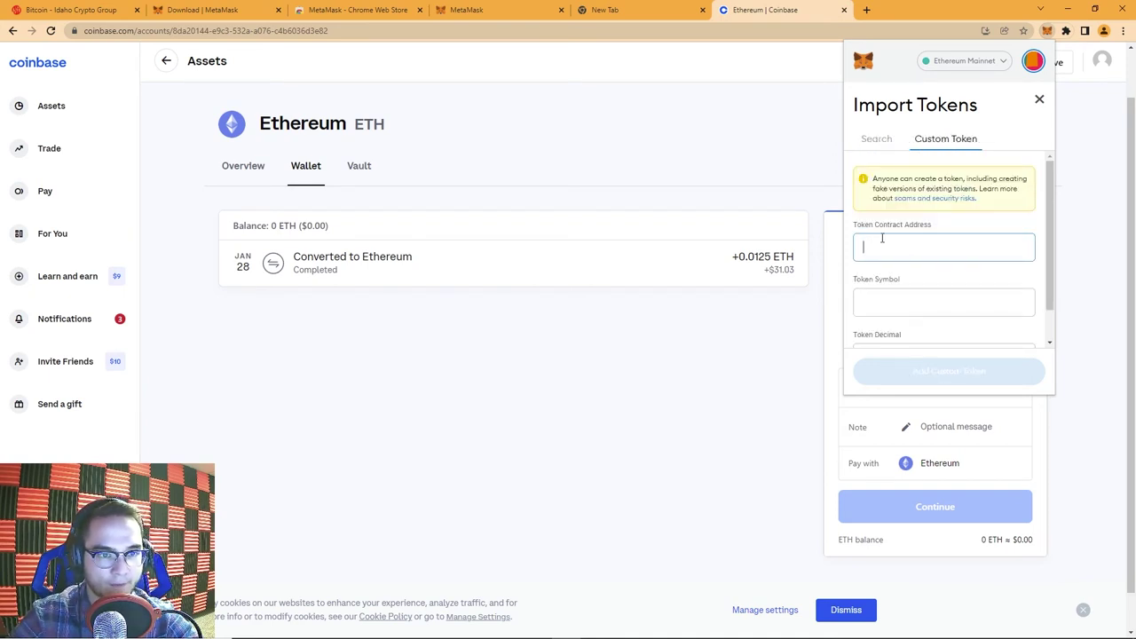
left_click_drag(861, 227, 945, 232)
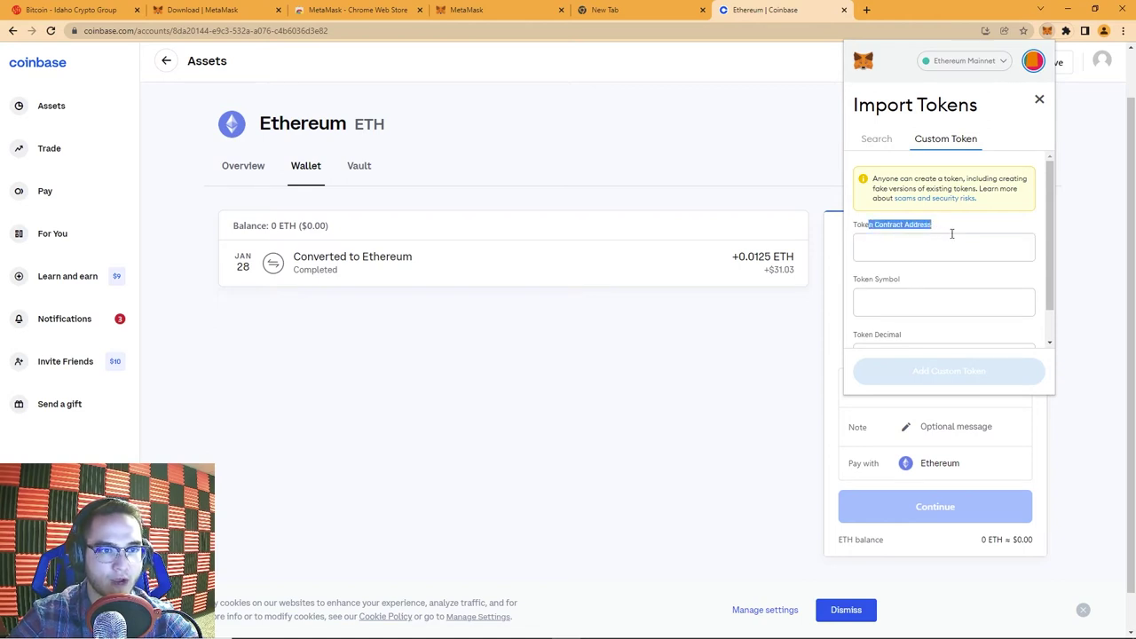
left_click(950, 248)
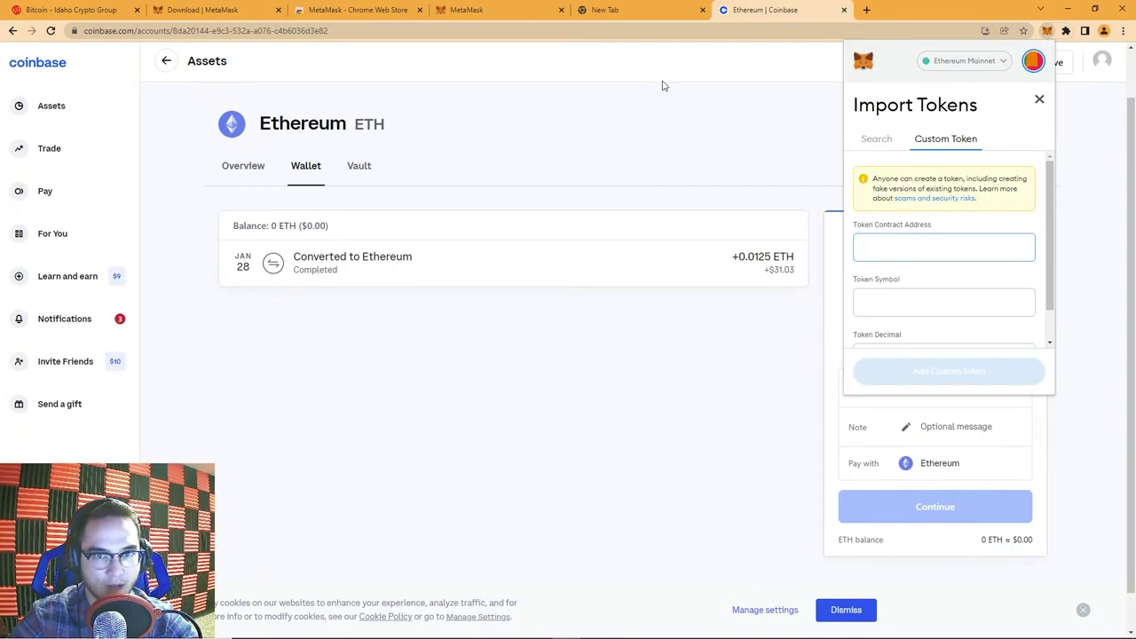
- Search the web for coinmarketcap in the empty browser tab and open the CoinMarketCap site
left_click(628, 9)
left_click(495, 31)
type("co")
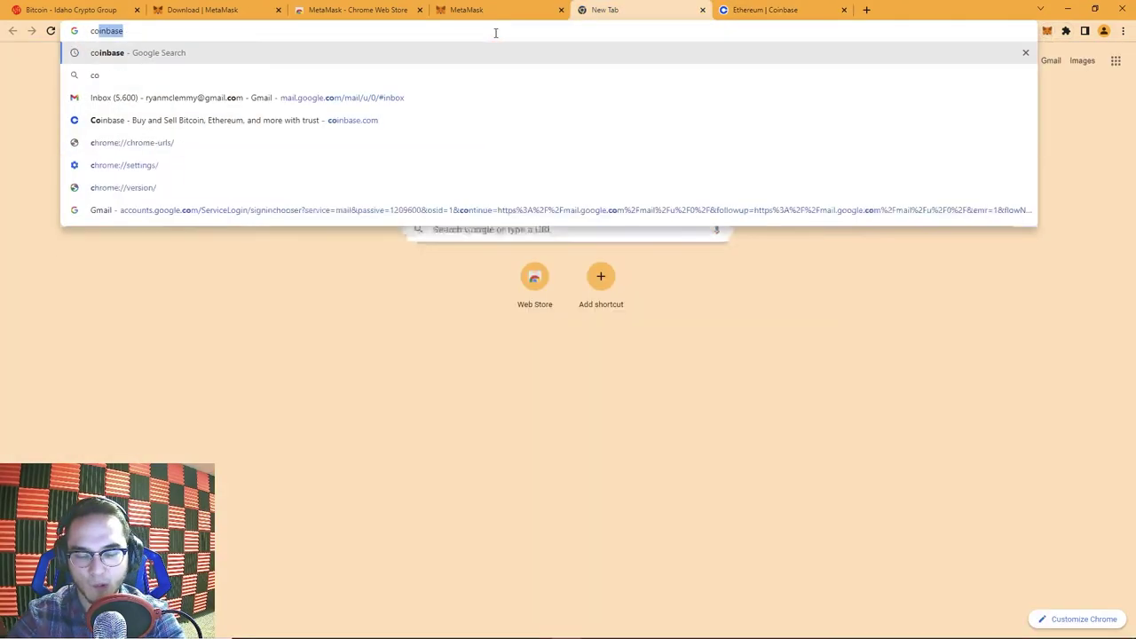
type("inma")
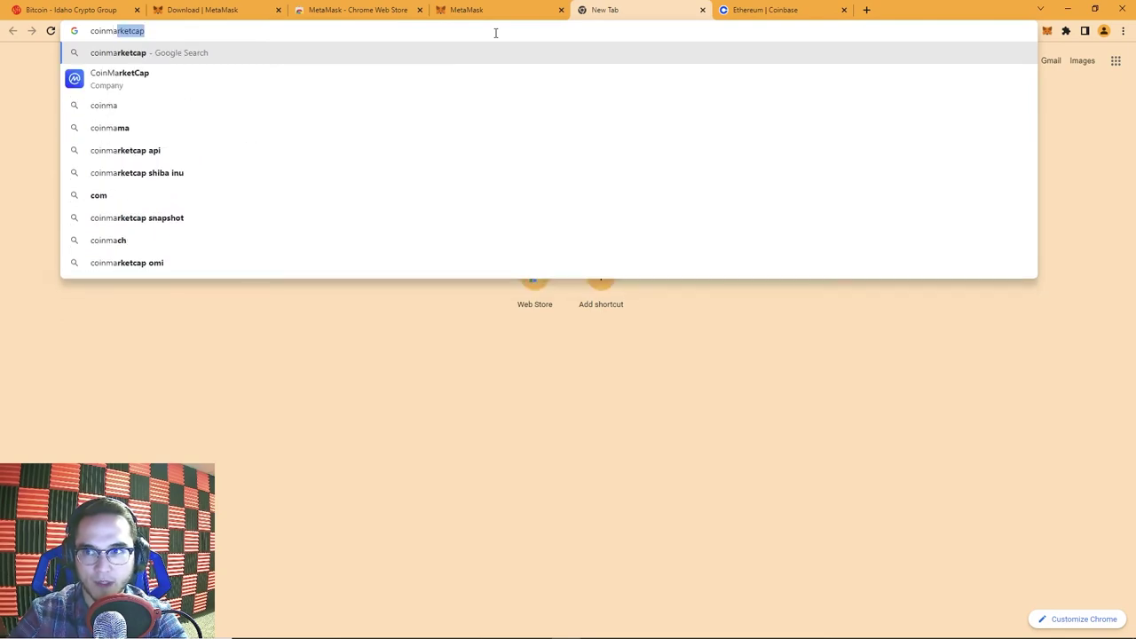
key("Return")
left_click(350, 219)
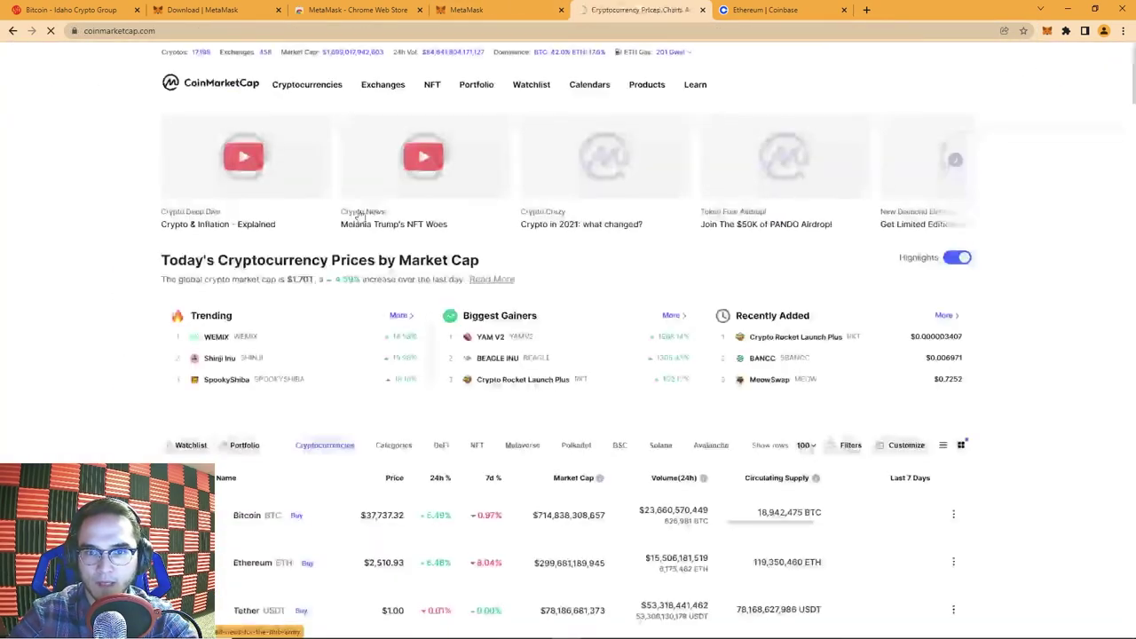
- Find Shiba Inu (SHIB) in the cryptocurrency ranking and open its page
scroll(225, 227, "down", 3)
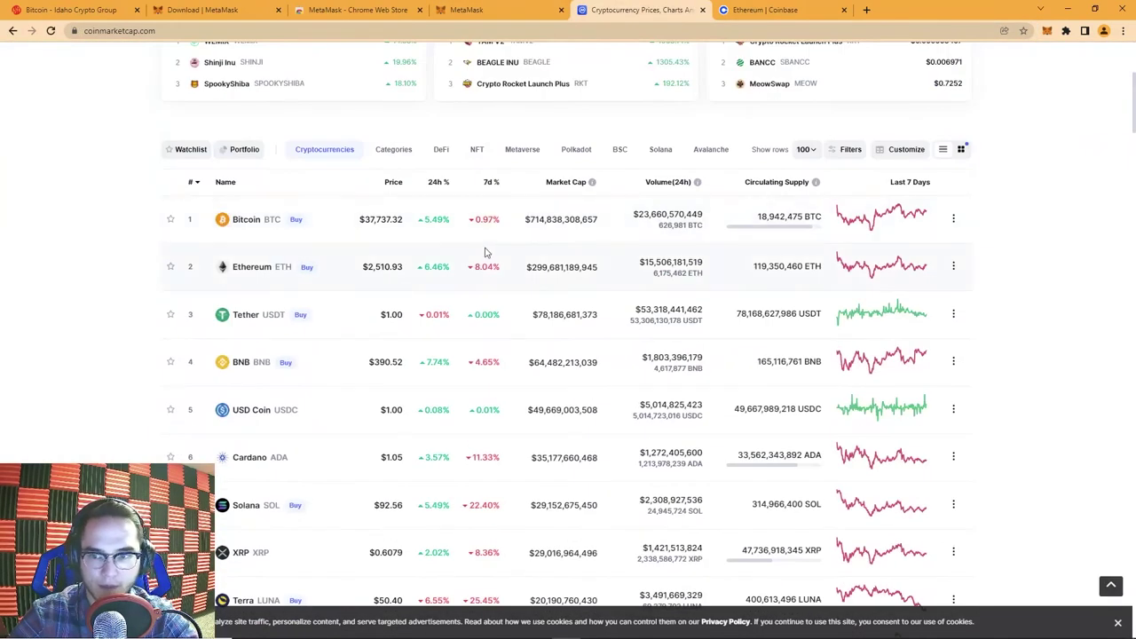
scroll(517, 304, "up", 3)
scroll(517, 320, "down", 4)
scroll(343, 420, "down", 4)
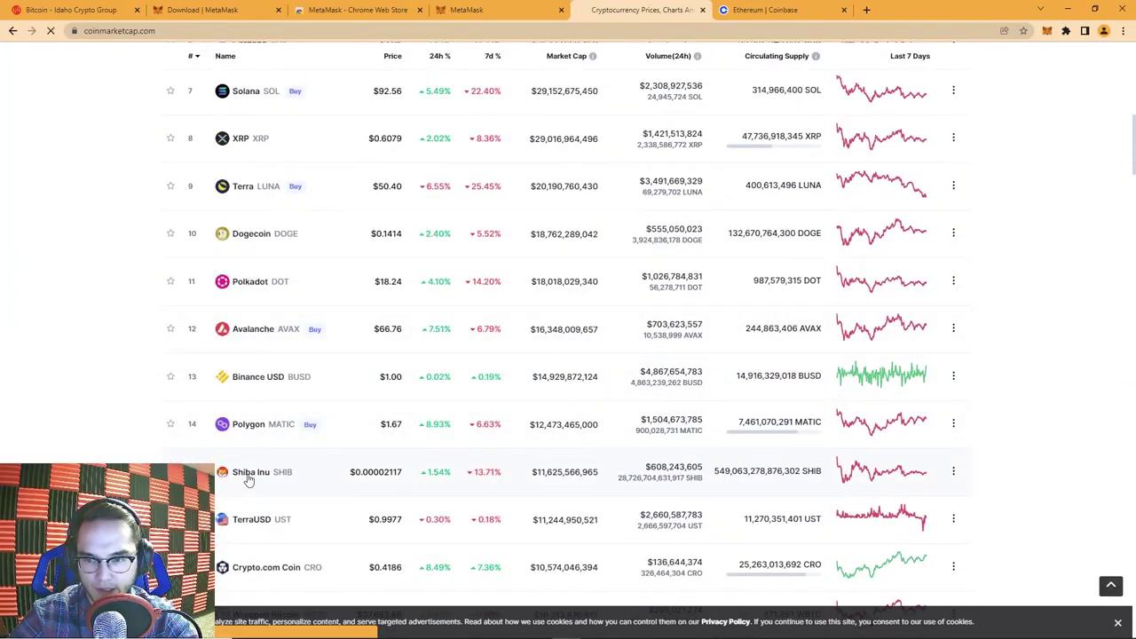
left_click(250, 474)
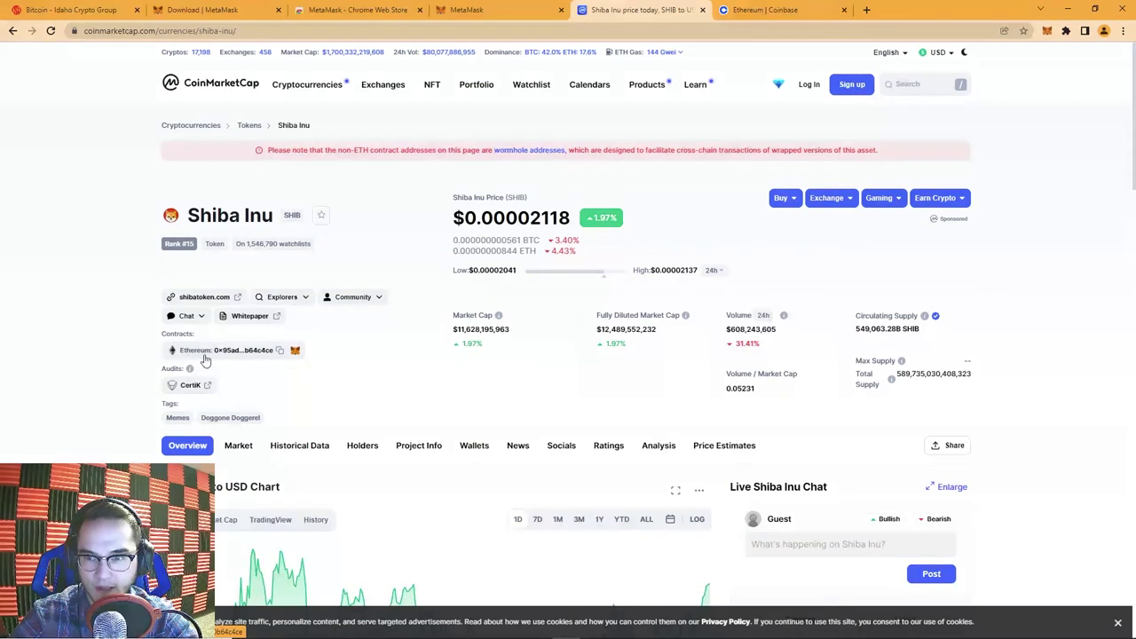
- Copy Shiba Inu's Ethereum contract address from the Contracts section of its page
left_click(281, 353)
triple_click(286, 353)
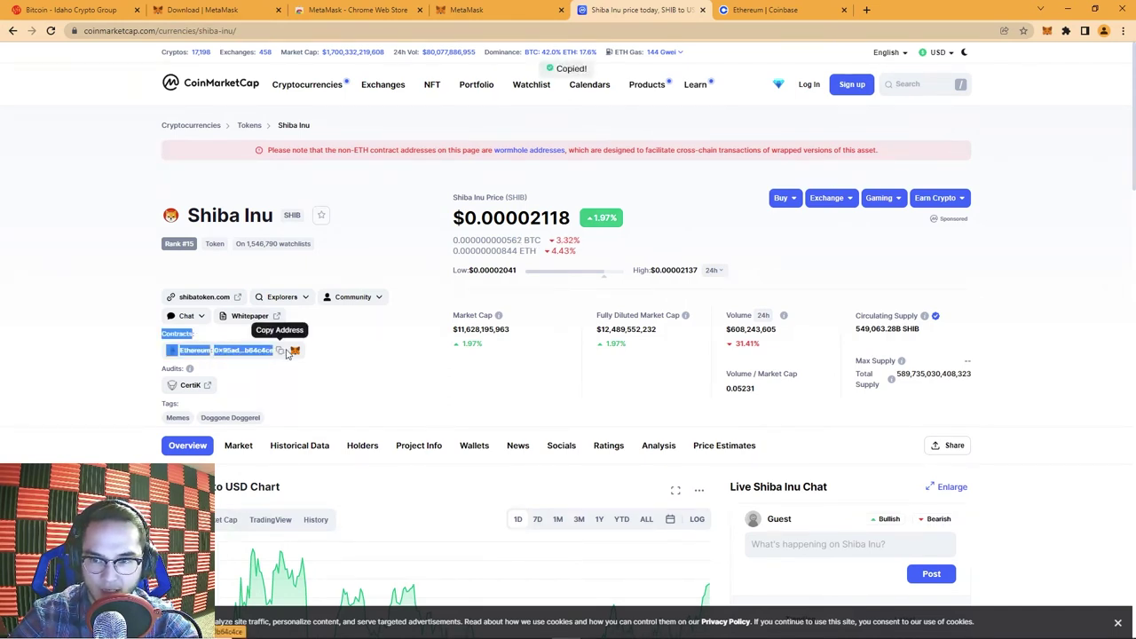
left_click(284, 355)
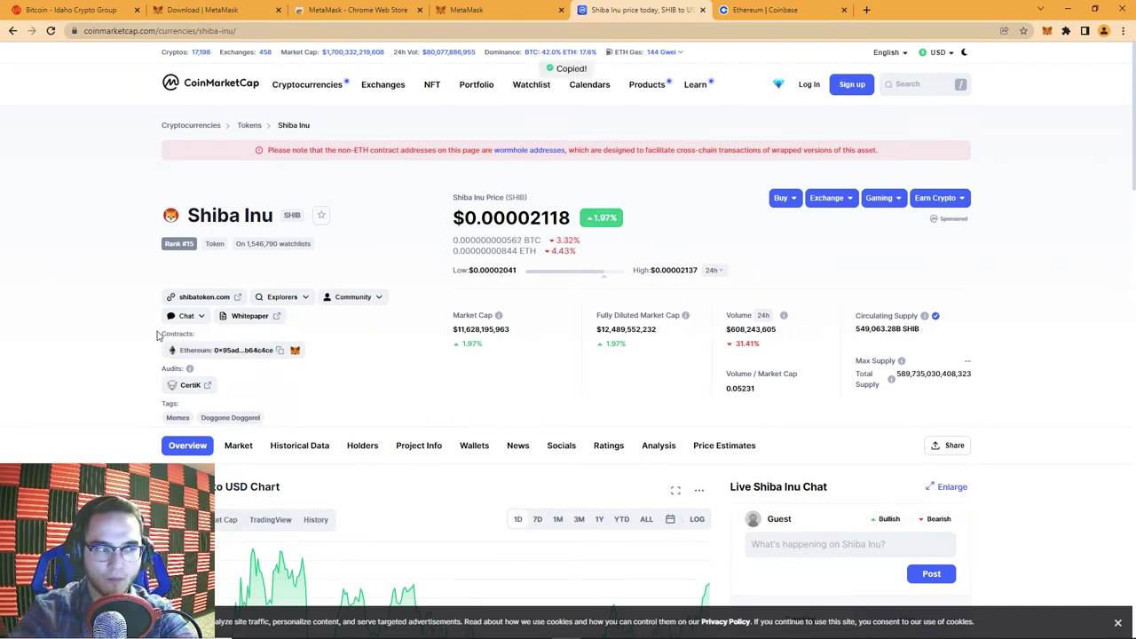
- Open MetaMask's custom token import form and paste the copied Shiba Inu contract address into it
left_click(1047, 31)
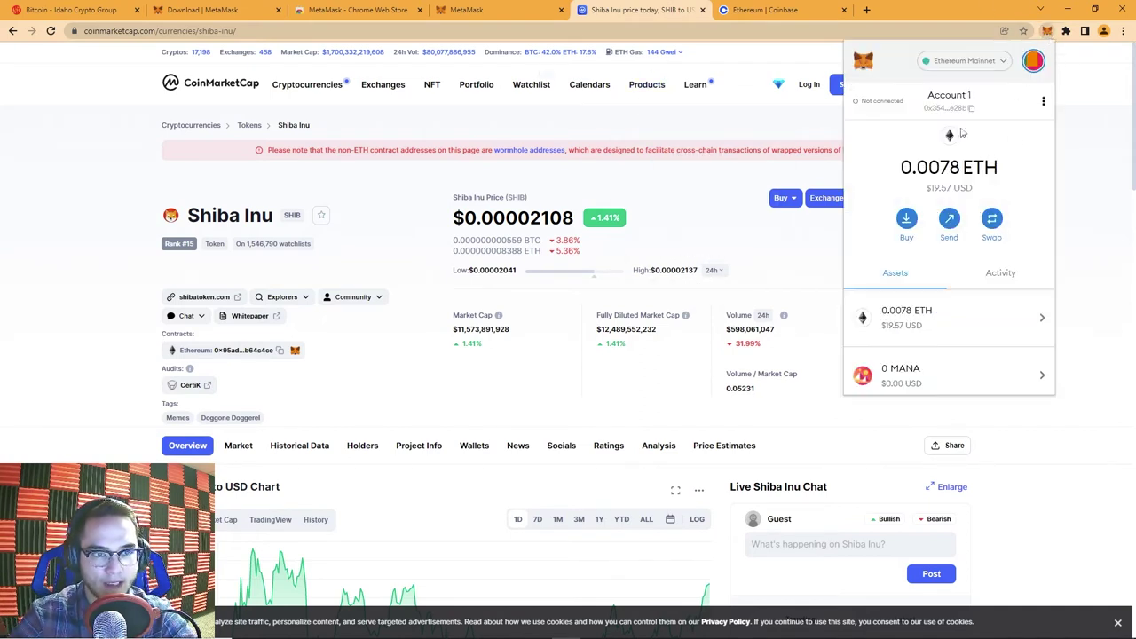
scroll(986, 297, "down", 2)
left_click(984, 362)
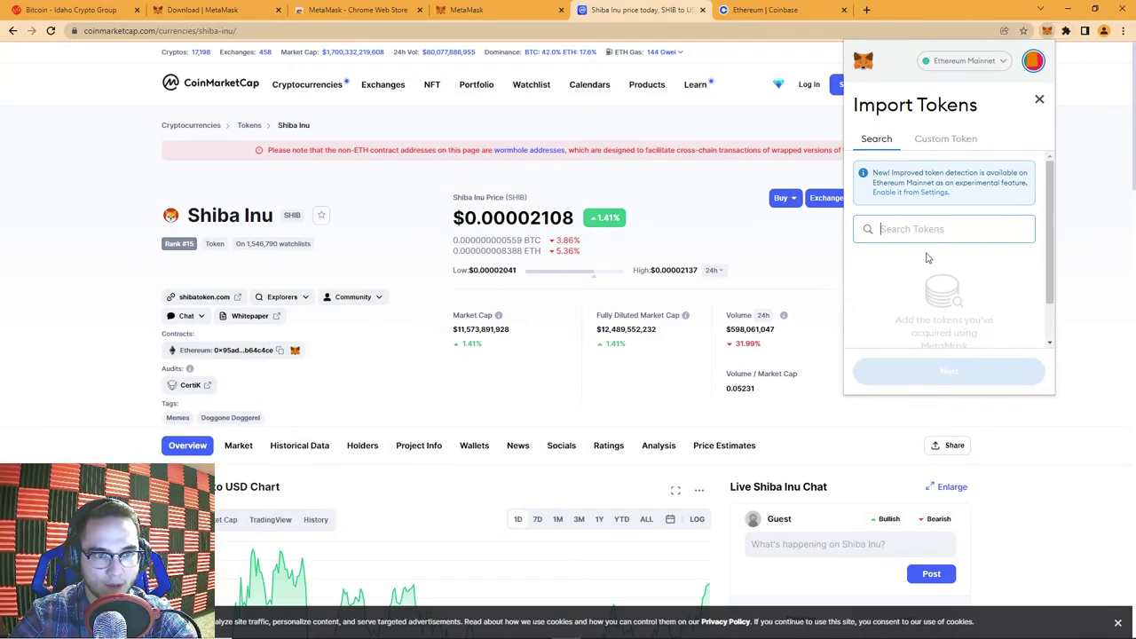
left_click(945, 139)
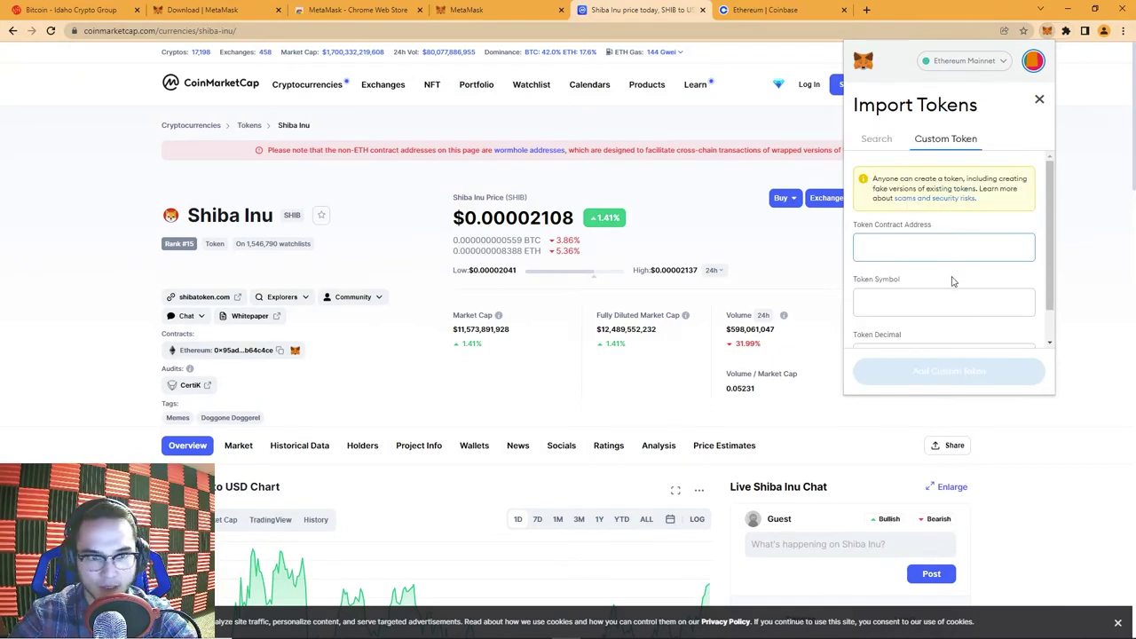
key("ctrl+v")
scroll(965, 276, "down", 1)
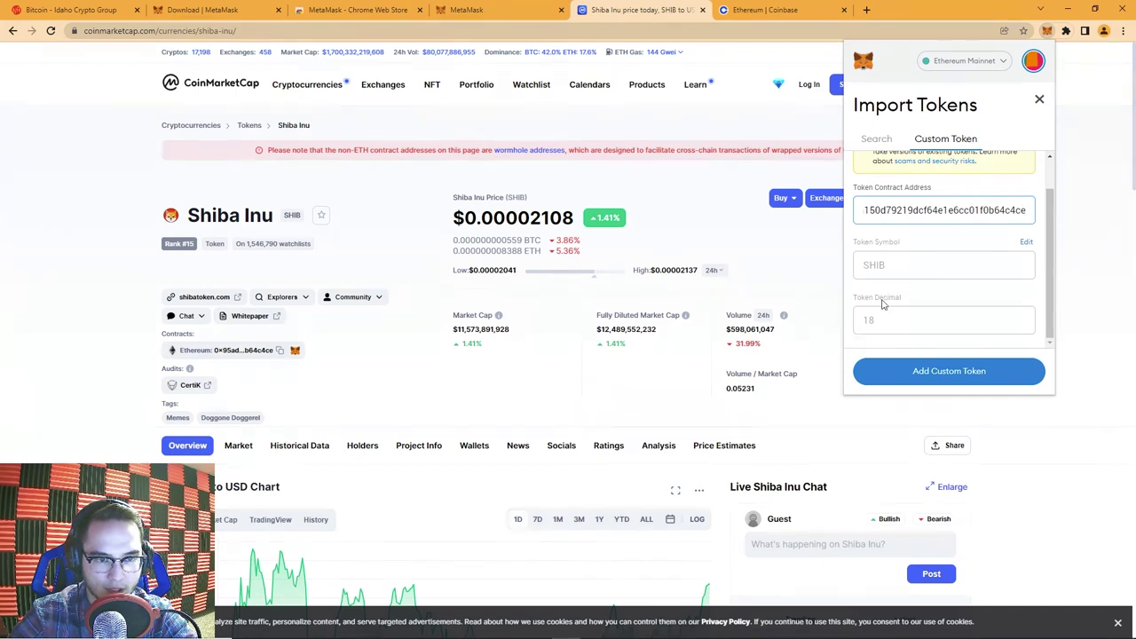
- Add SHIB as a custom token, confirm its import, and check the wallet's asset list
left_click(964, 373)
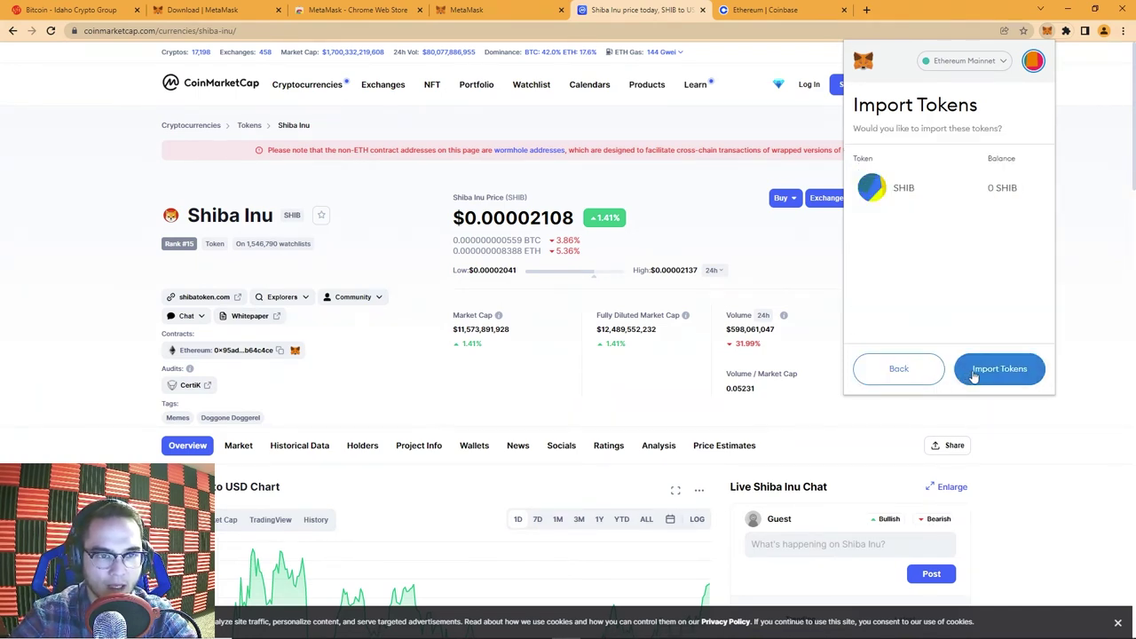
left_click(974, 376)
left_click(887, 108)
scroll(948, 306, "down", 2)
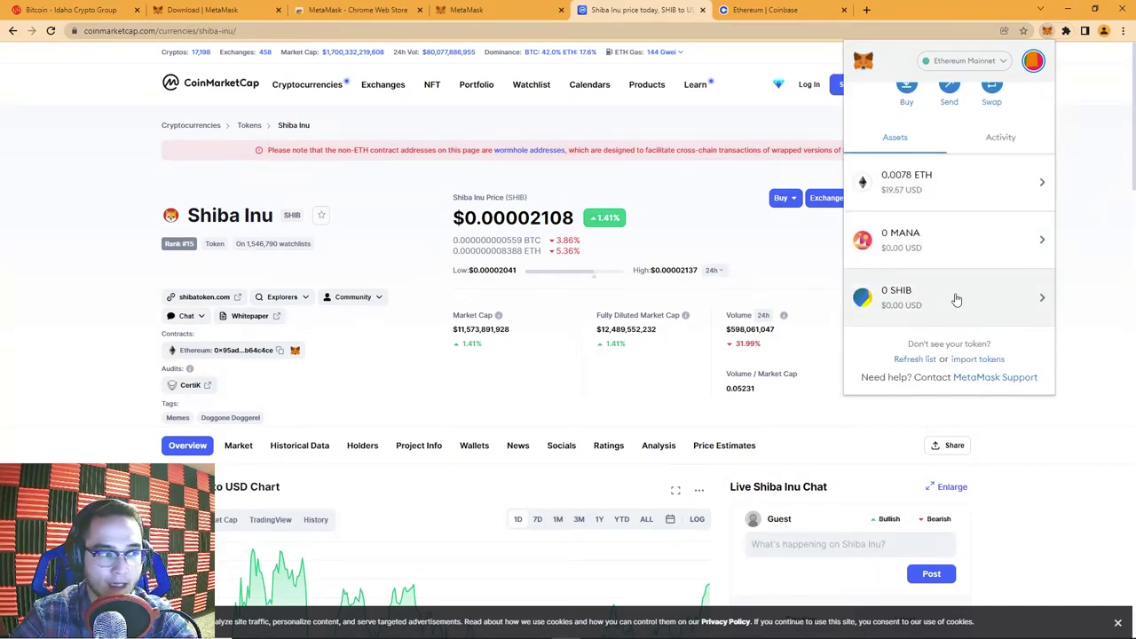
scroll(976, 337, "up", 2)
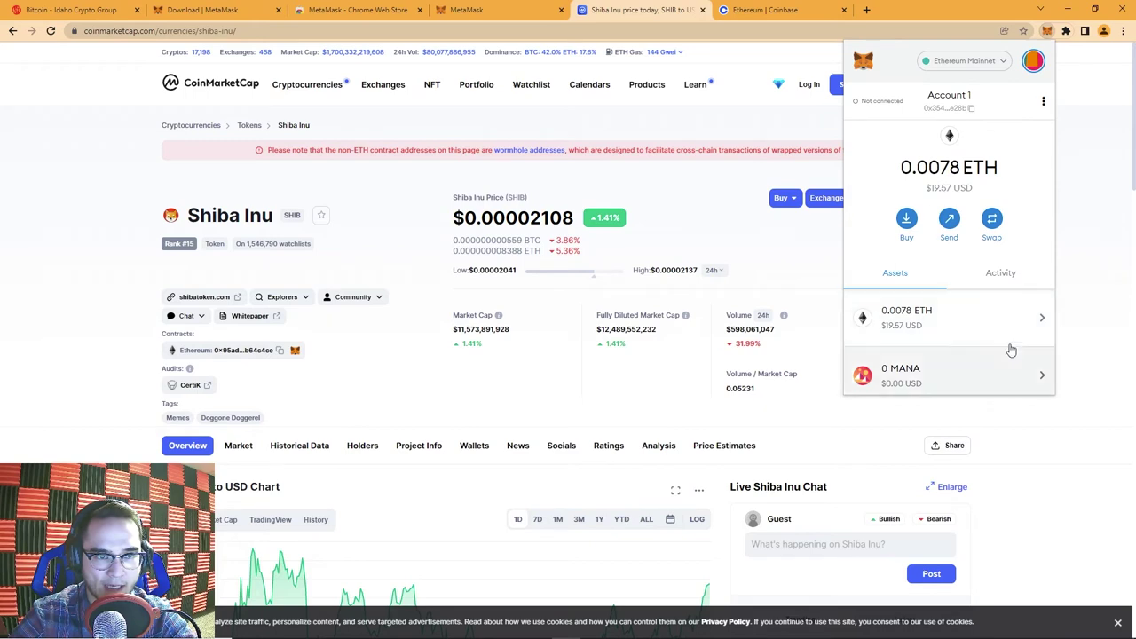
scroll(1009, 360, "down", 2)
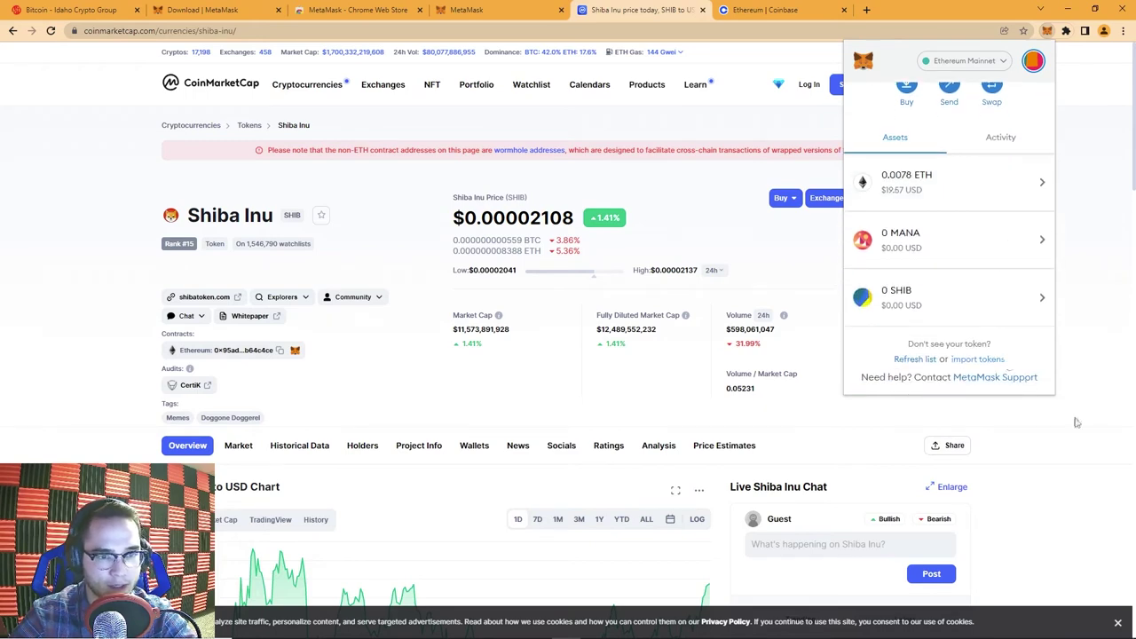
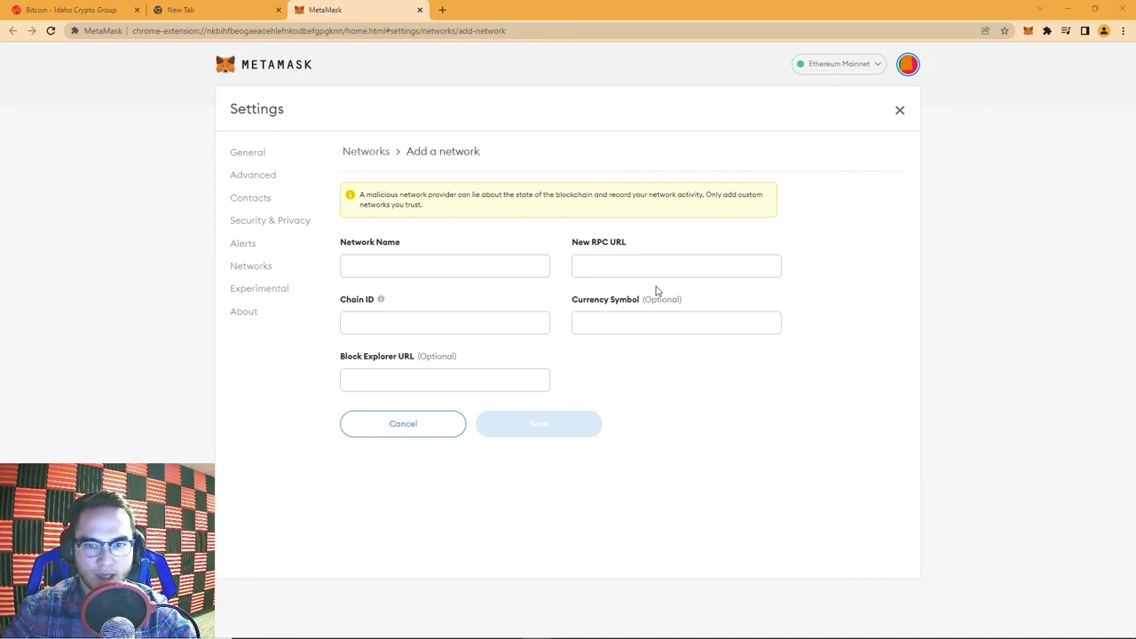
left_click(434, 261)
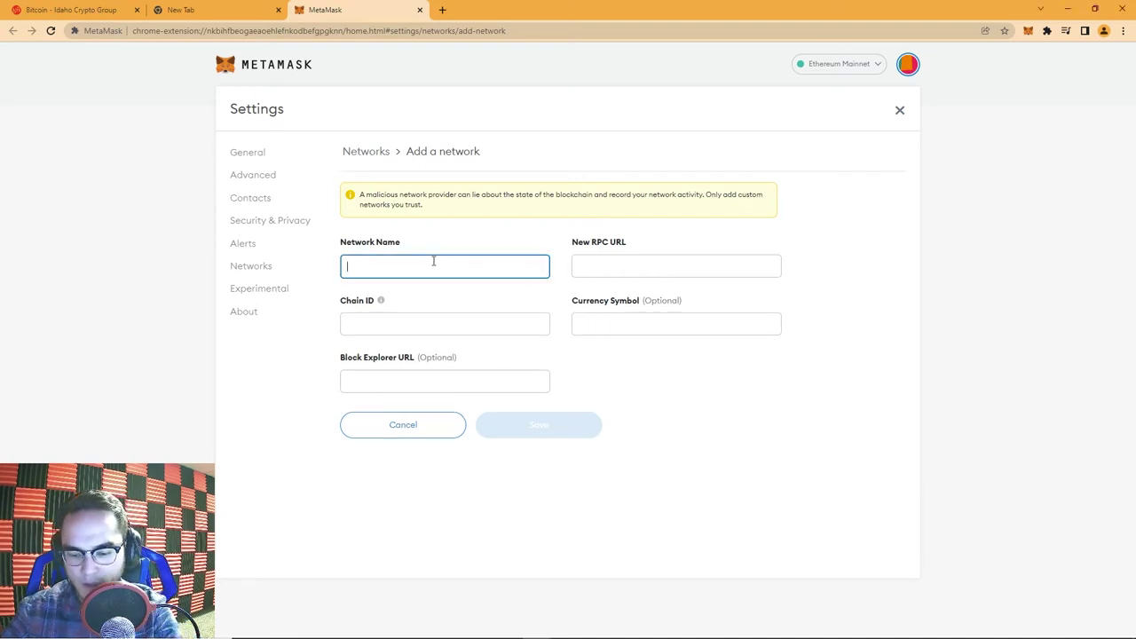
type("MATIC")
key("Tab")
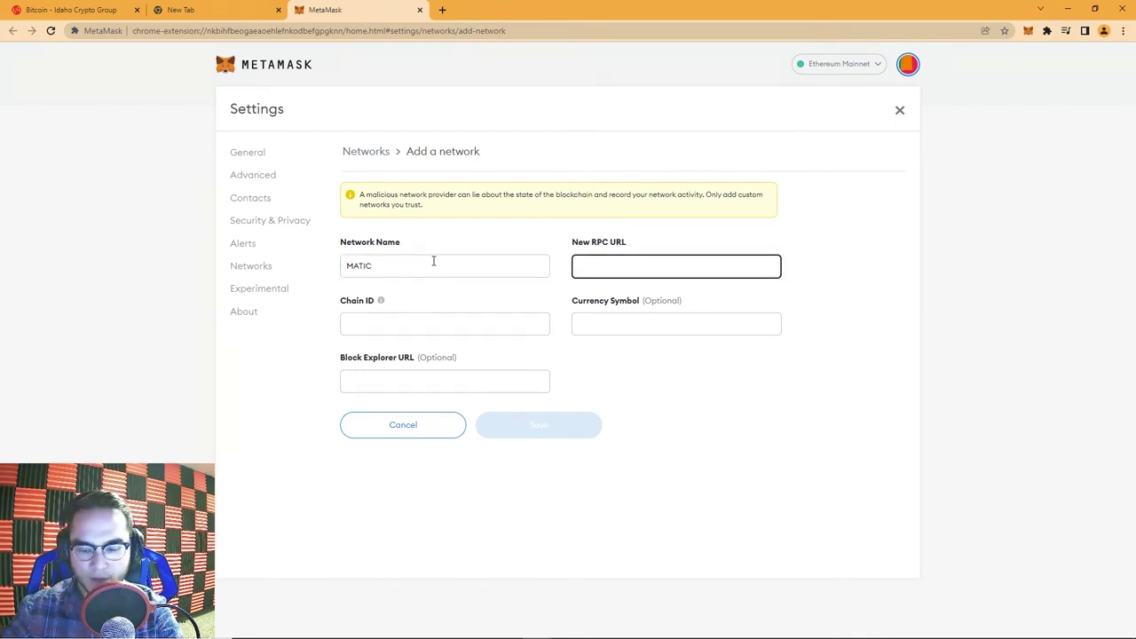
type("https://rpc-mainnet.matic.network")
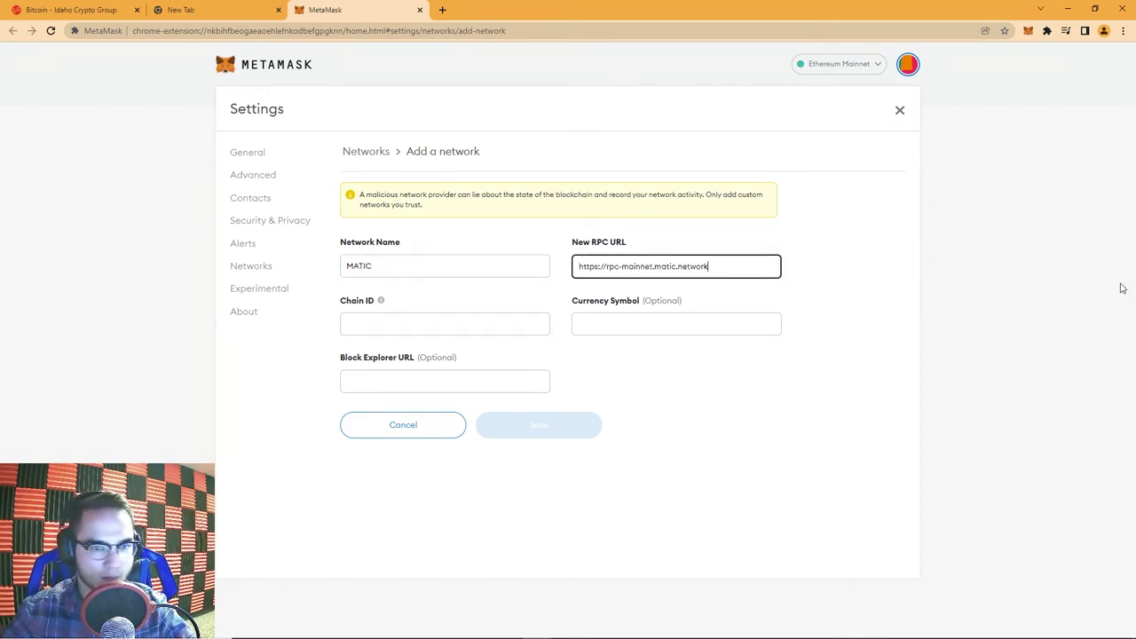
- Set the new network's chain ID to 137 and its currency symbol to MATIC
left_click(446, 324)
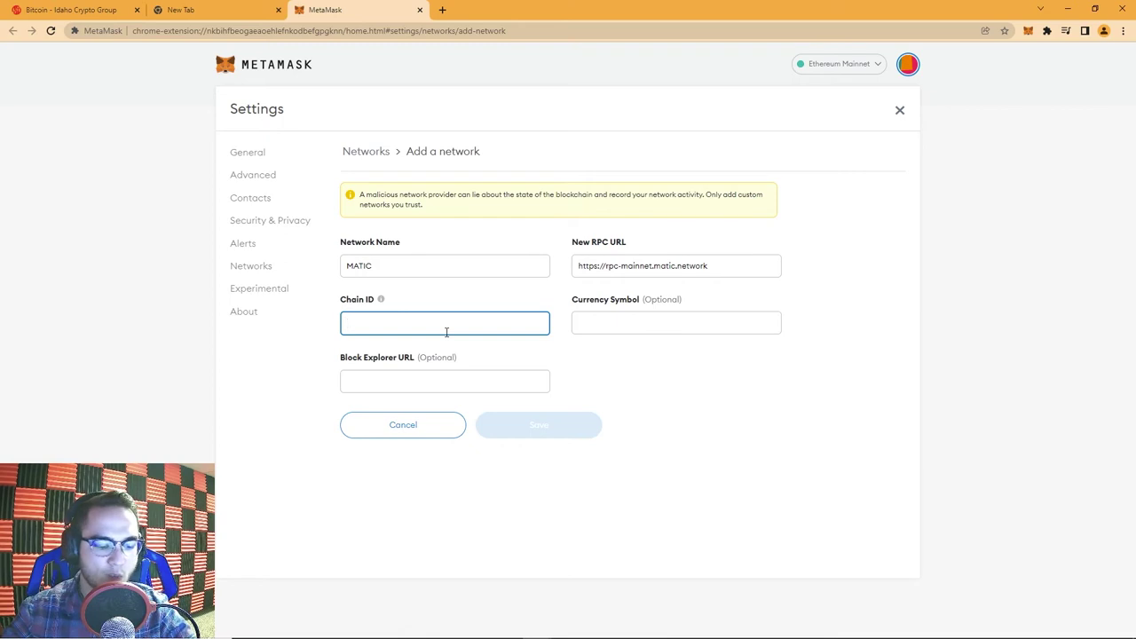
type("137")
left_click(624, 321)
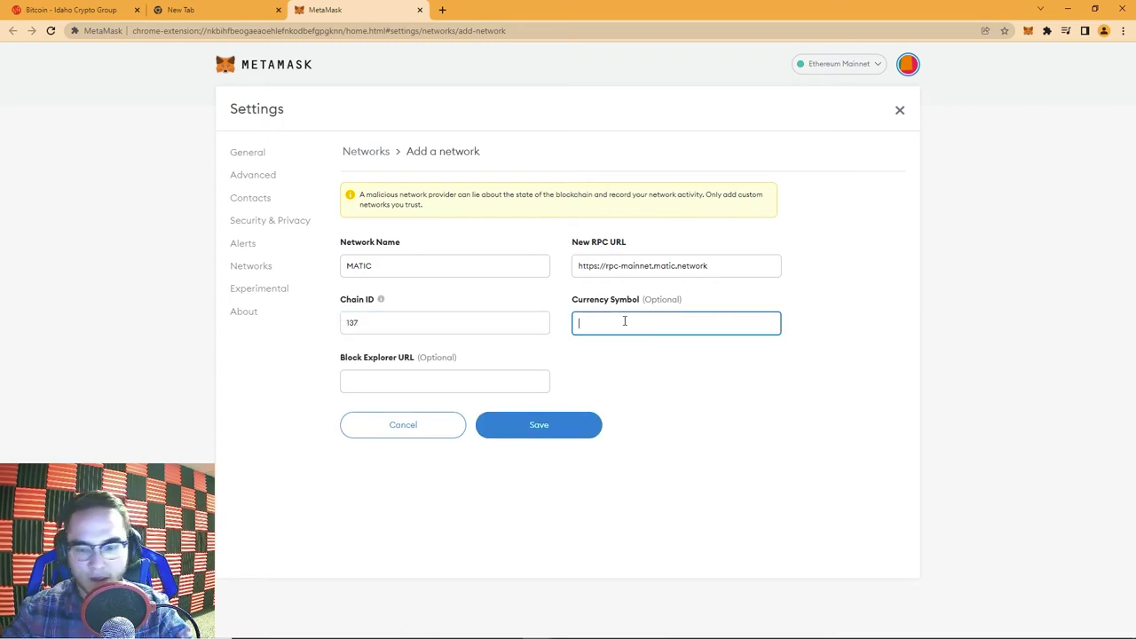
key("Tab")
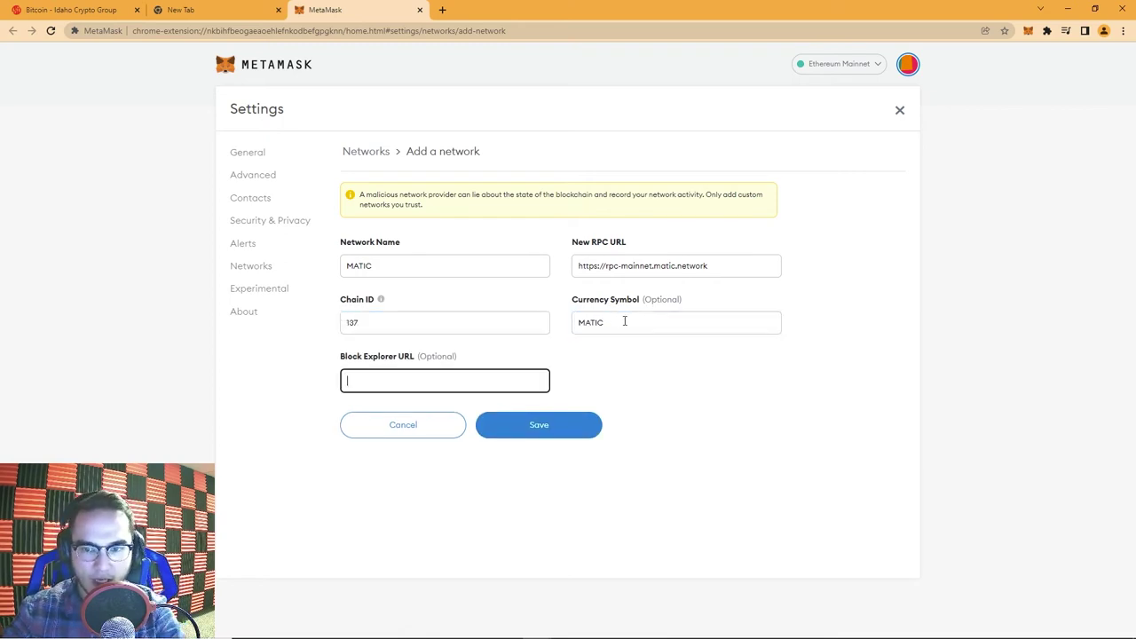
key("alt+Tab")
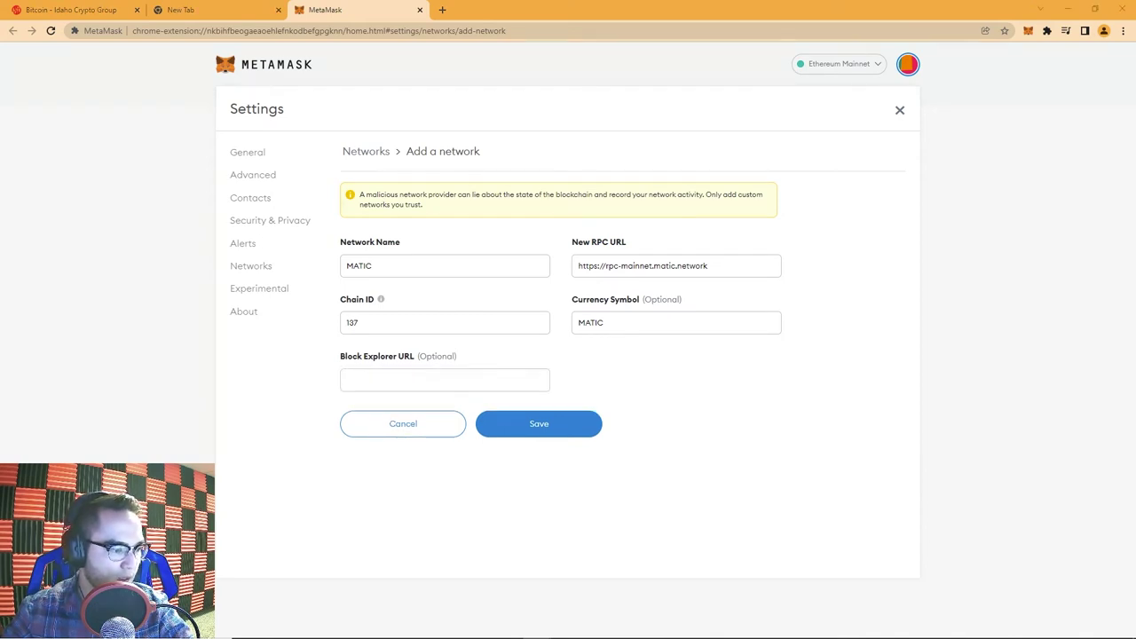
key("alt+Tab")
type("https://polygonscan.com/")
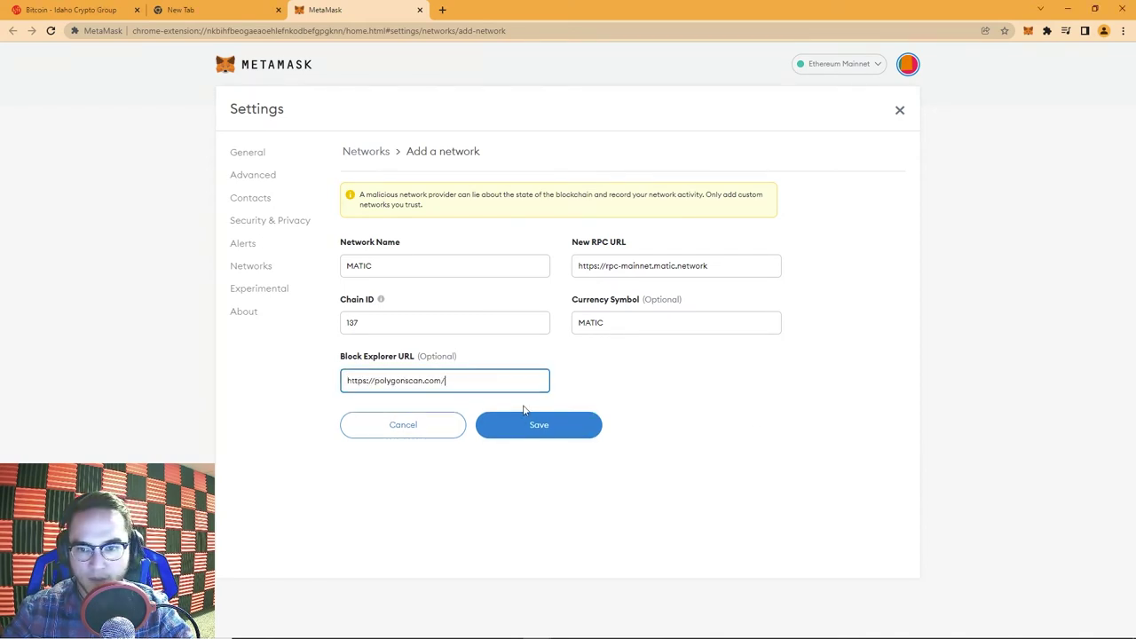
left_click(569, 434)
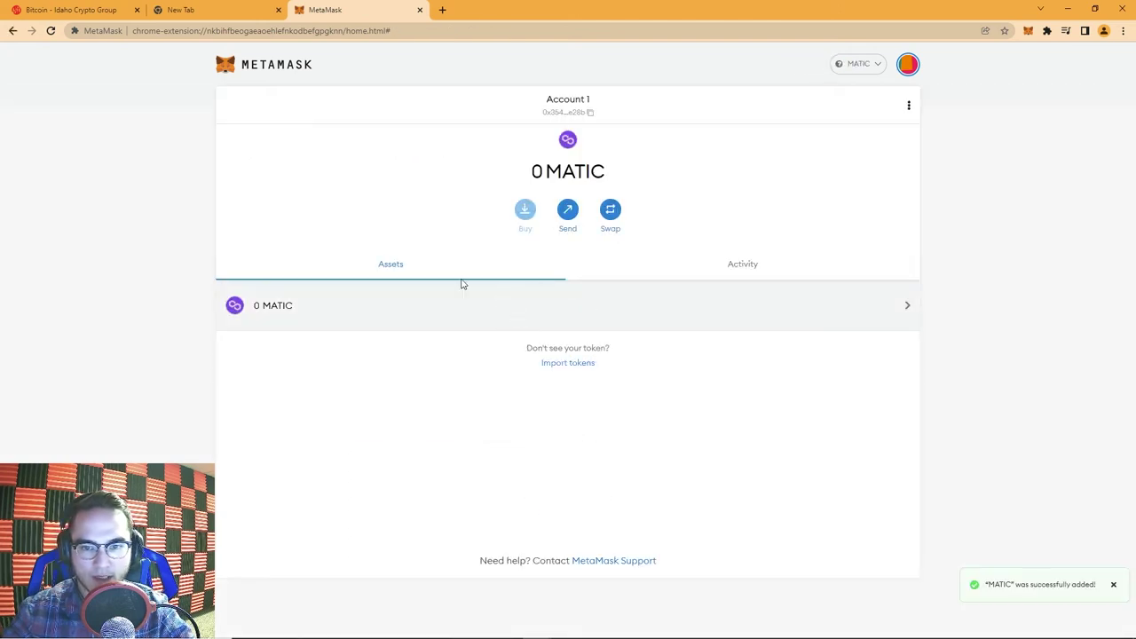
- Review the MATIC network's entry in the wallet's network settings and close the settings
left_click(860, 65)
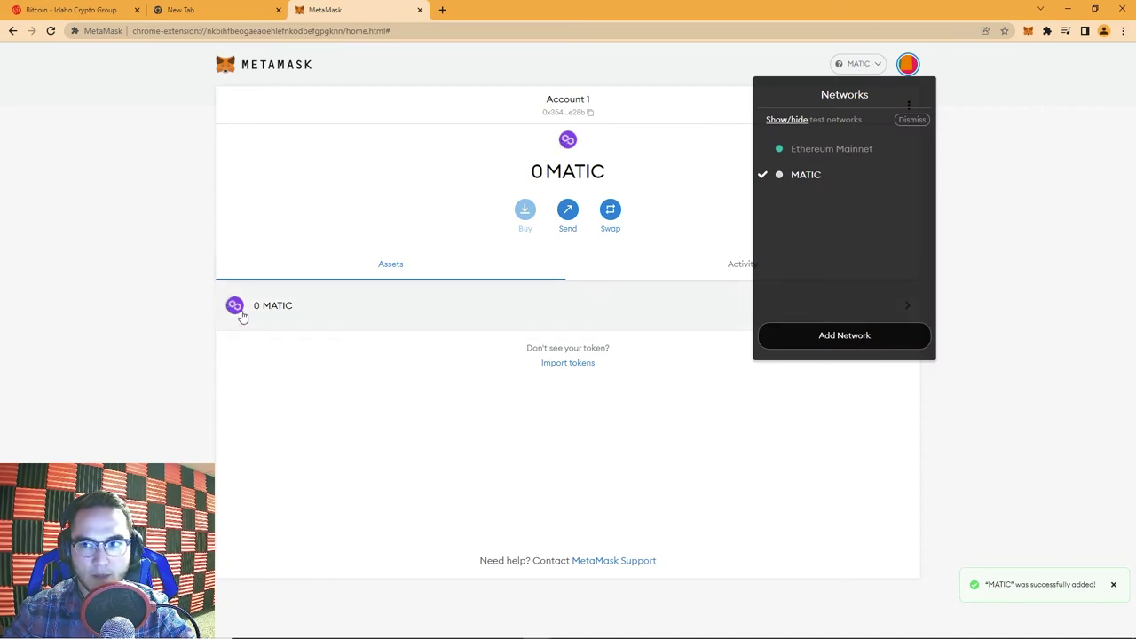
left_click(842, 341)
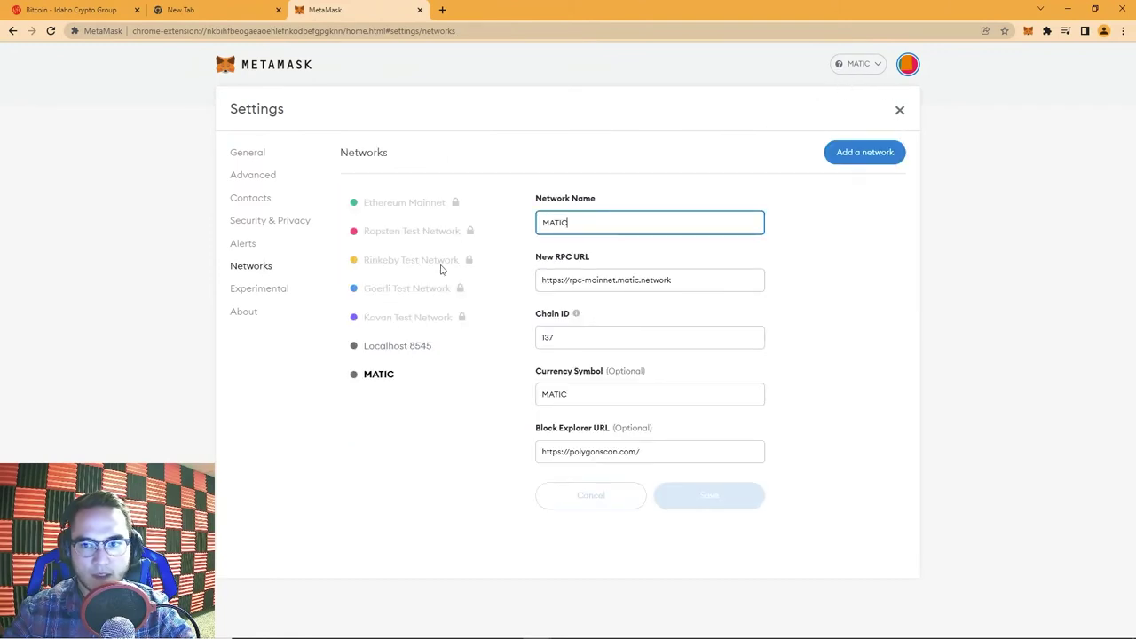
left_click(900, 112)
- Switch the wallet extension from MATIC to Ethereum Mainnet and check the list of networks
left_click(1028, 32)
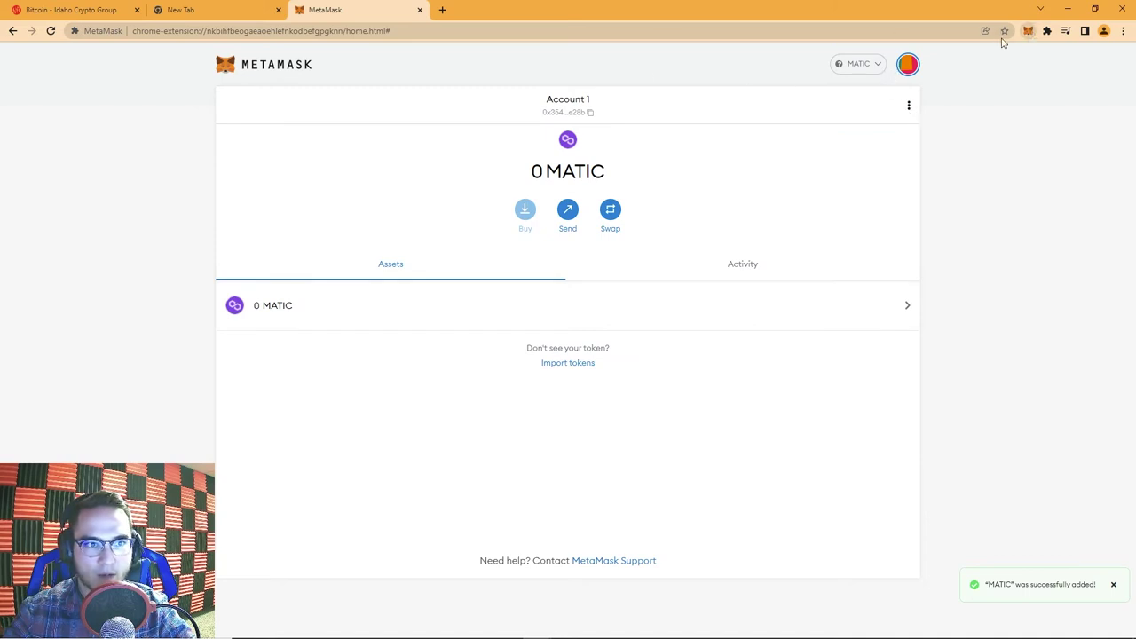
left_click(975, 65)
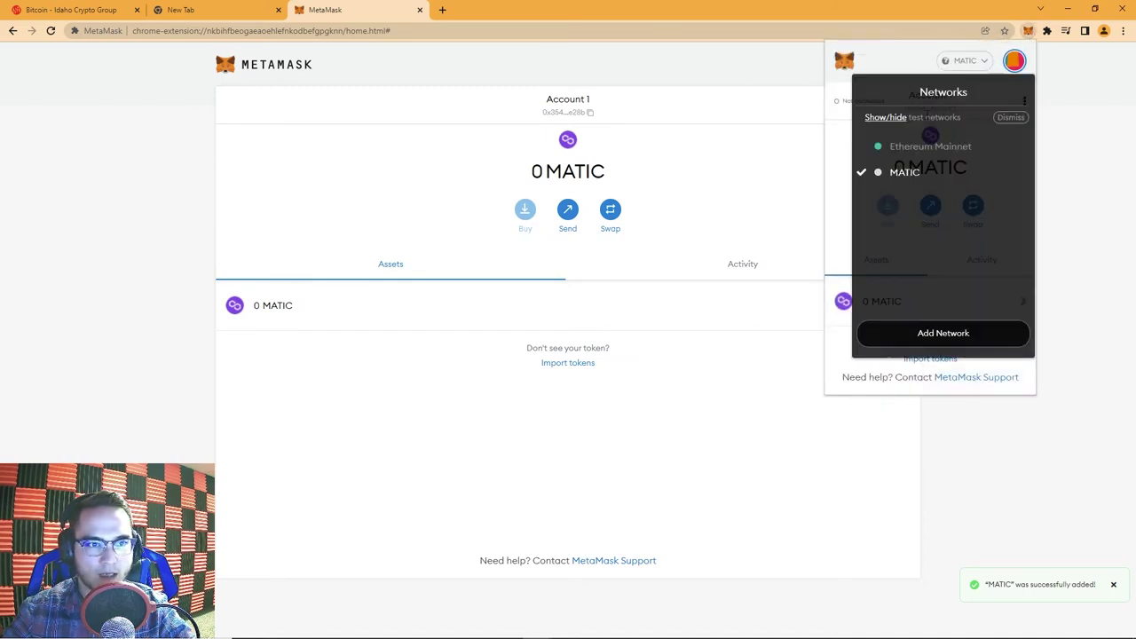
left_click(930, 148)
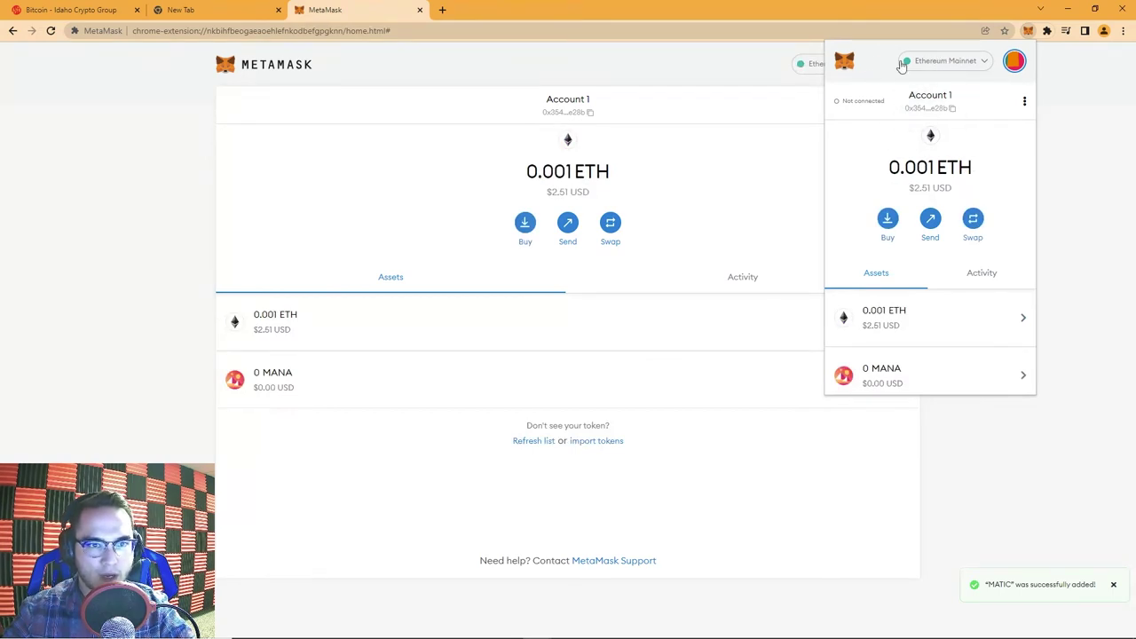
left_click(937, 62)
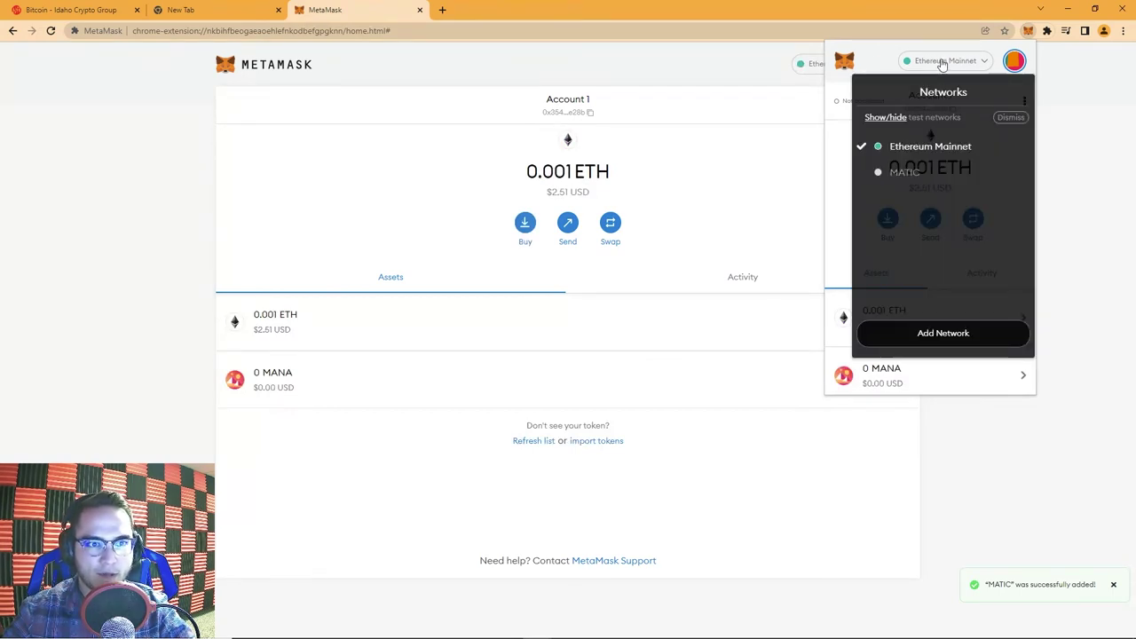
left_click(938, 62)
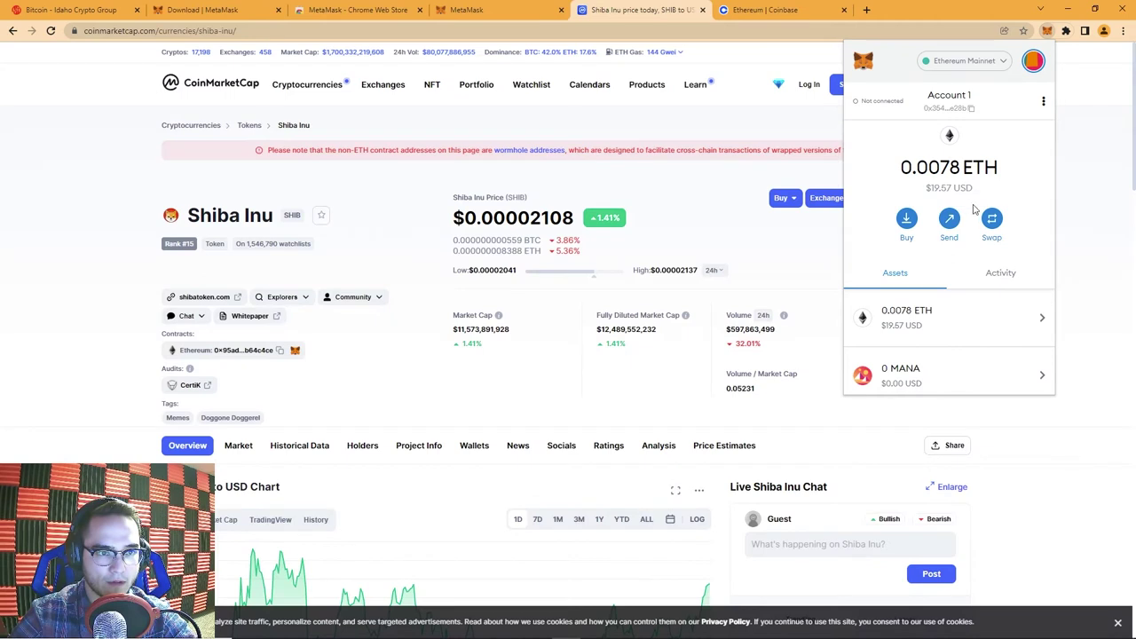
- Prepare a swap of 0.02 ETH to SHIB in the wallet and cancel it without submitting
scroll(976, 210, "down", 3)
scroll(994, 208, "up", 3)
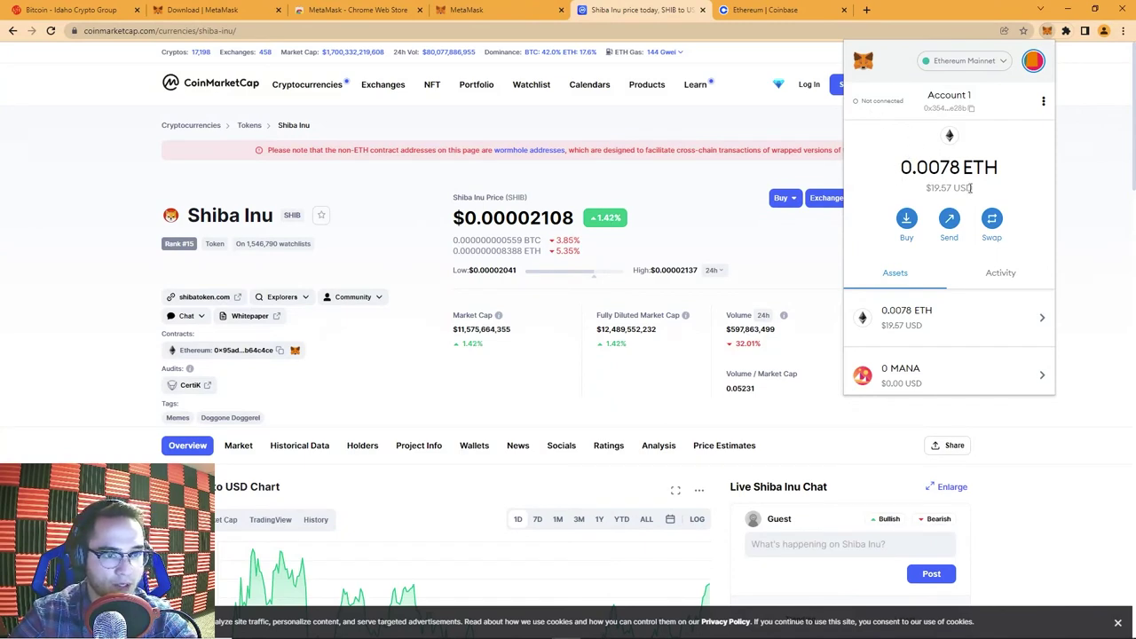
left_click(995, 219)
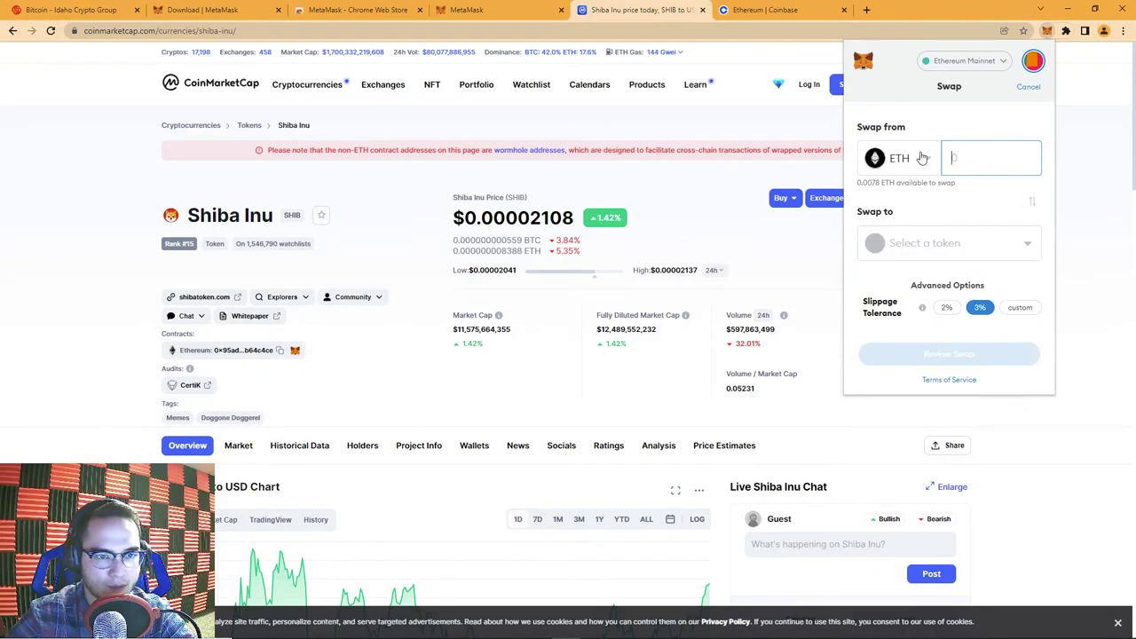
type("0.02")
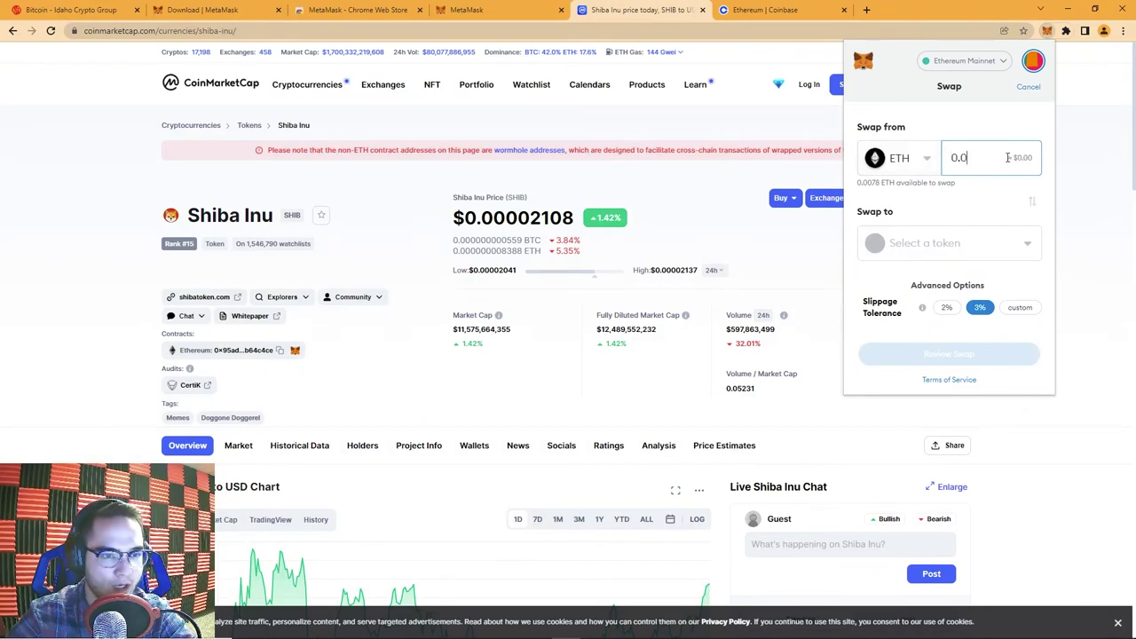
left_click(1016, 245)
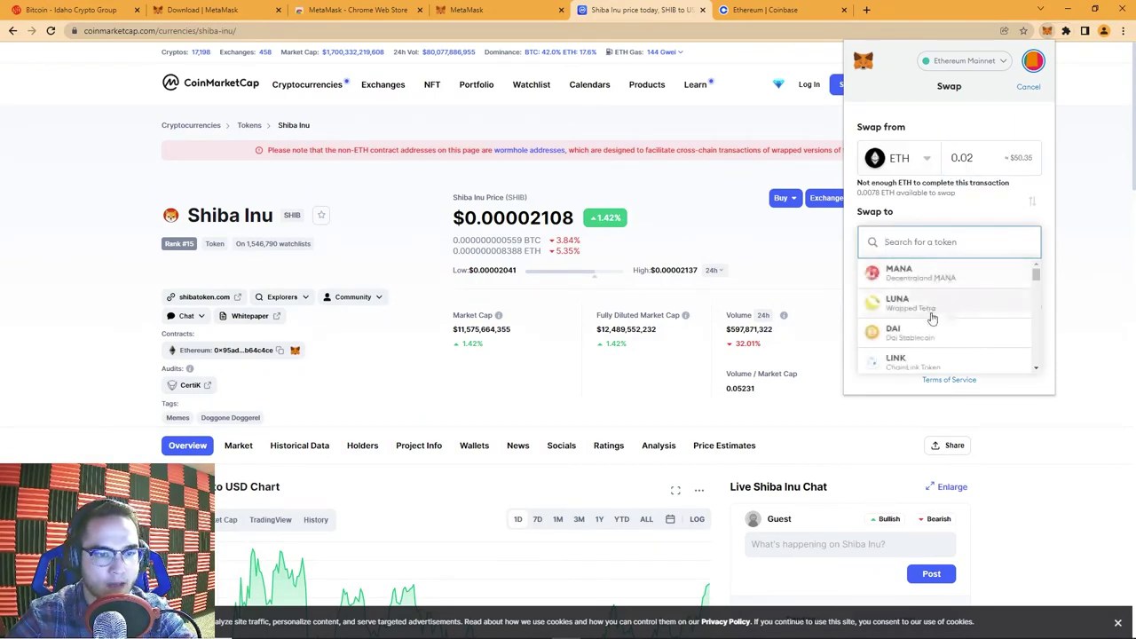
type("s")
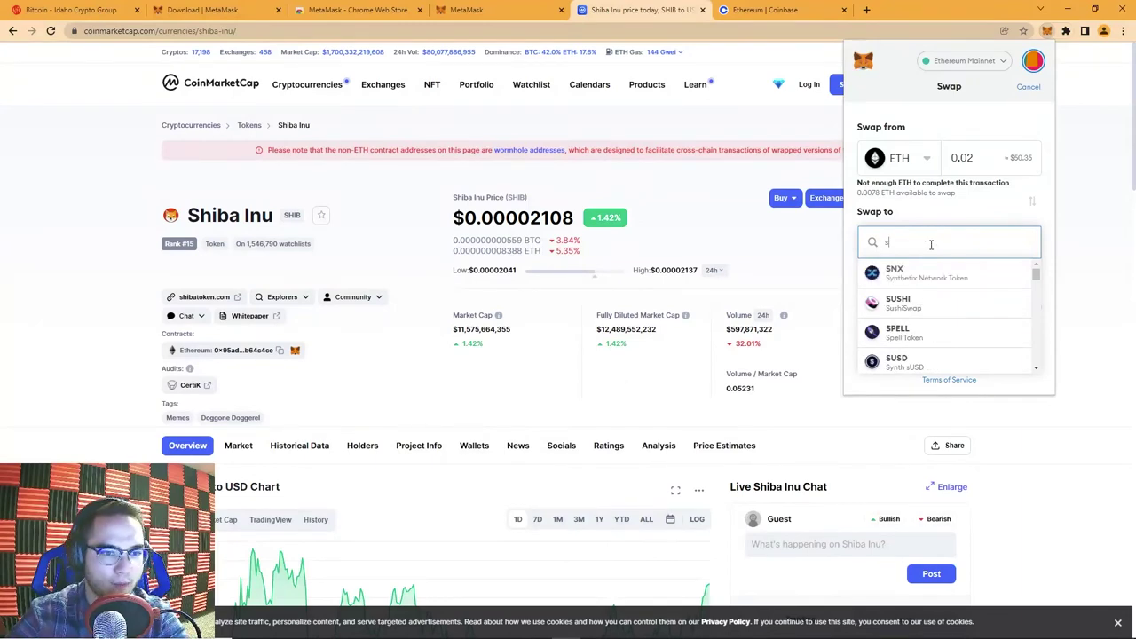
type("hib")
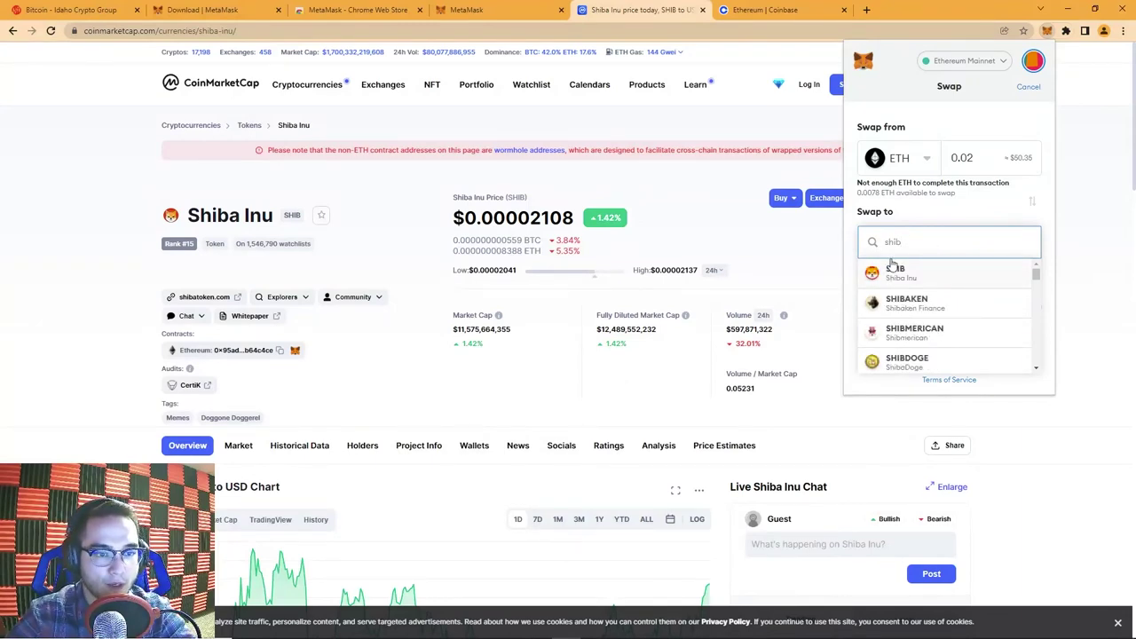
left_click(894, 271)
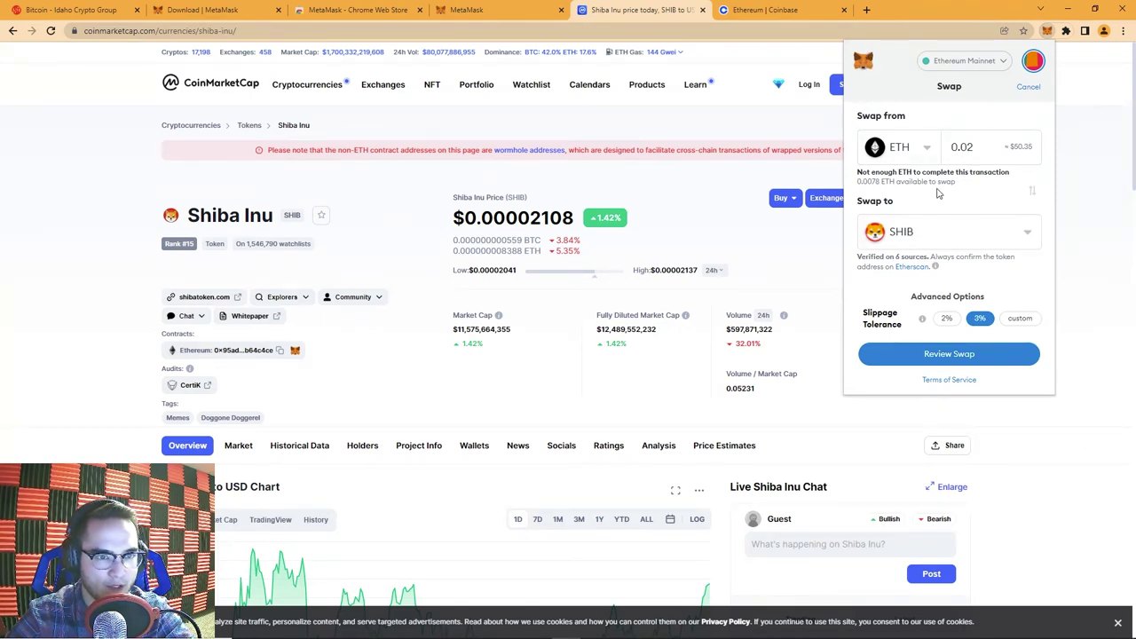
left_click(1027, 89)
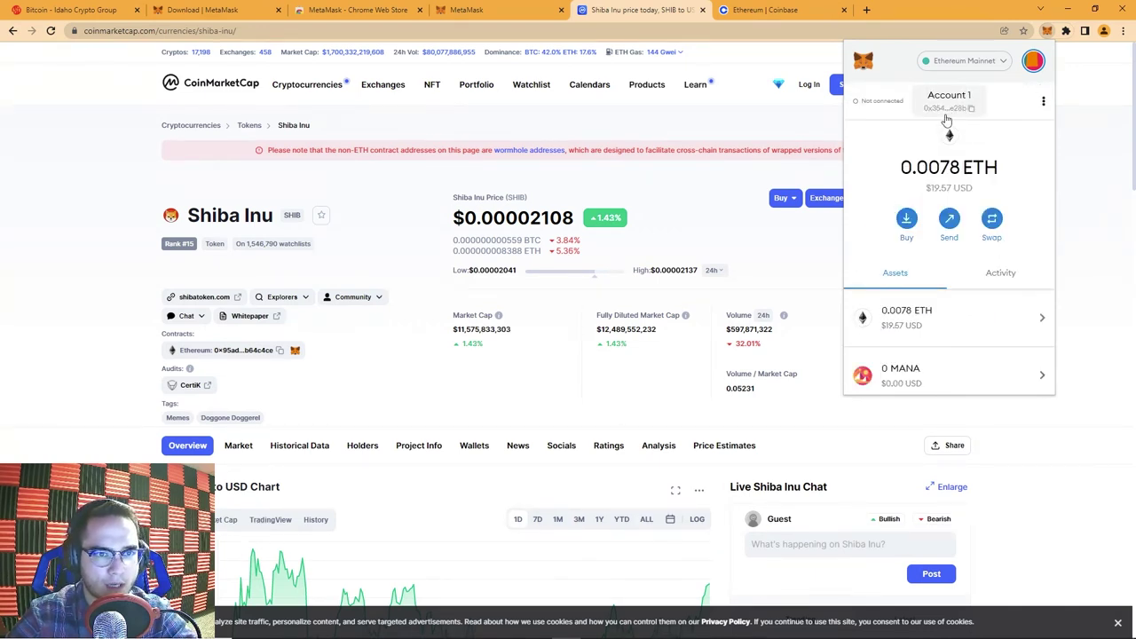
- Search for decentraland in a new browser tab and open the Decentraland website
left_click(949, 10)
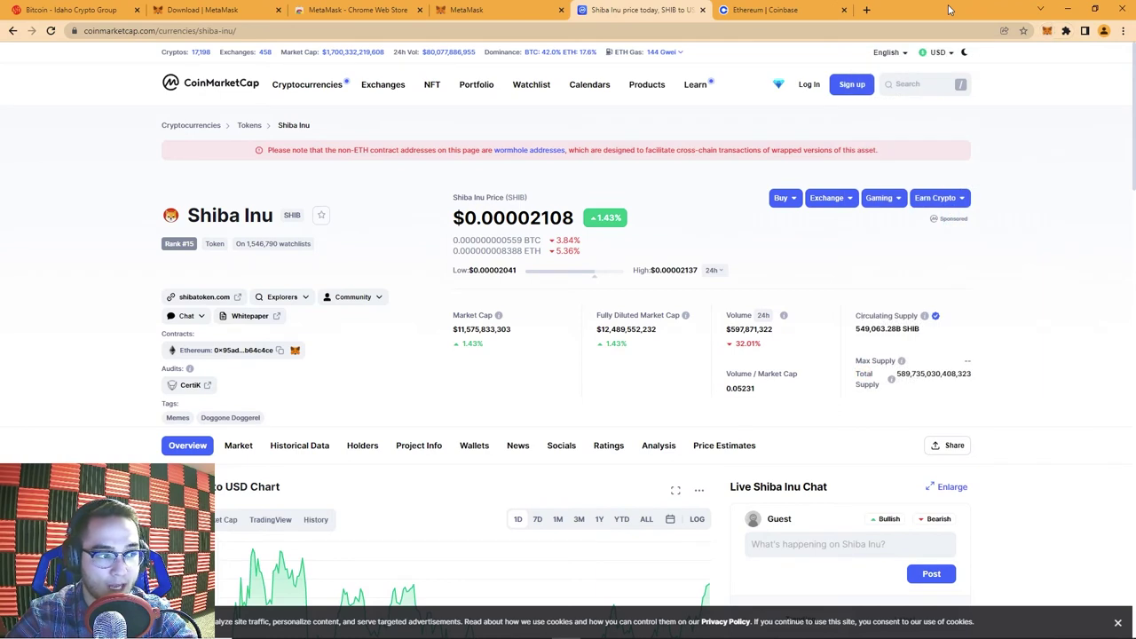
left_click(866, 10)
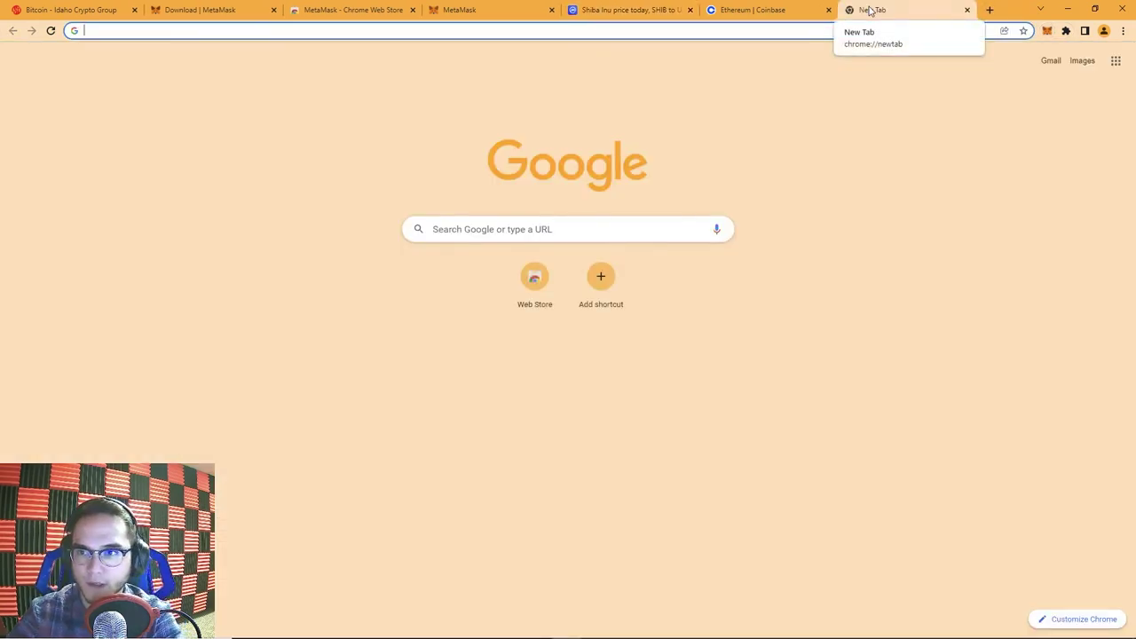
type("decen")
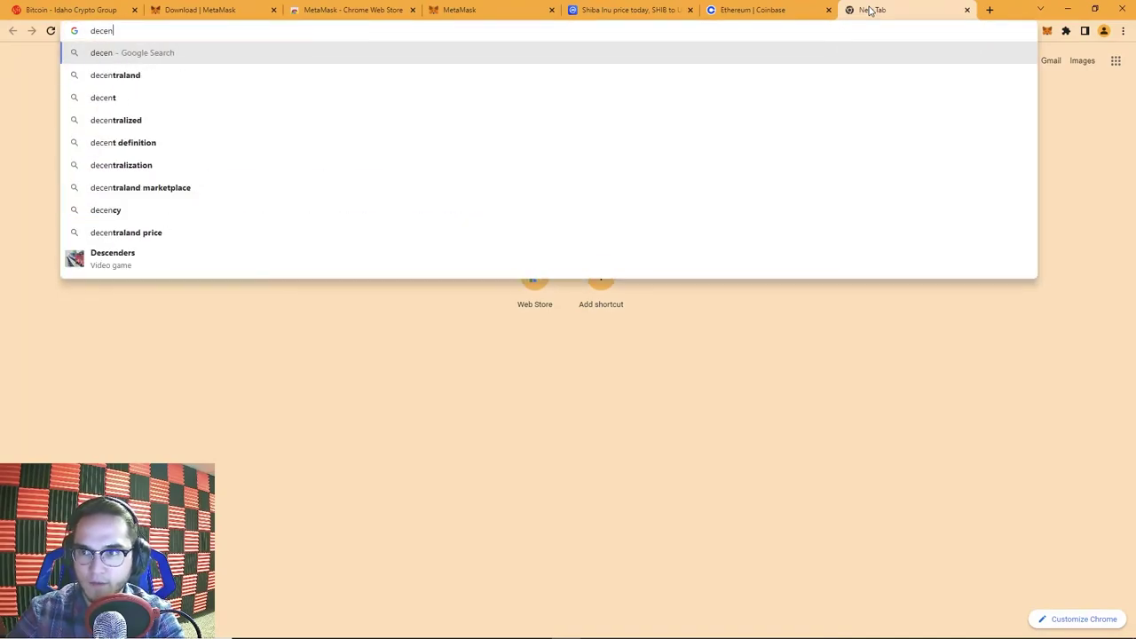
key("Down")
key("Return")
left_click(395, 239)
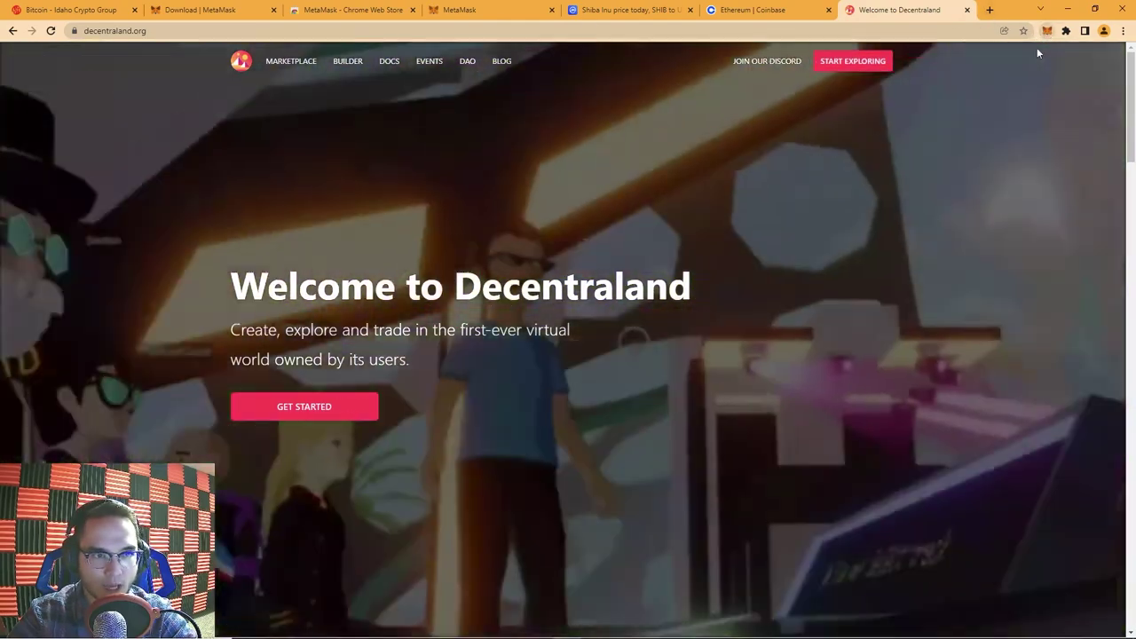
- Check the wallet's connection status, start Decentraland with the wallet option and choose MetaMask
left_click(1047, 30)
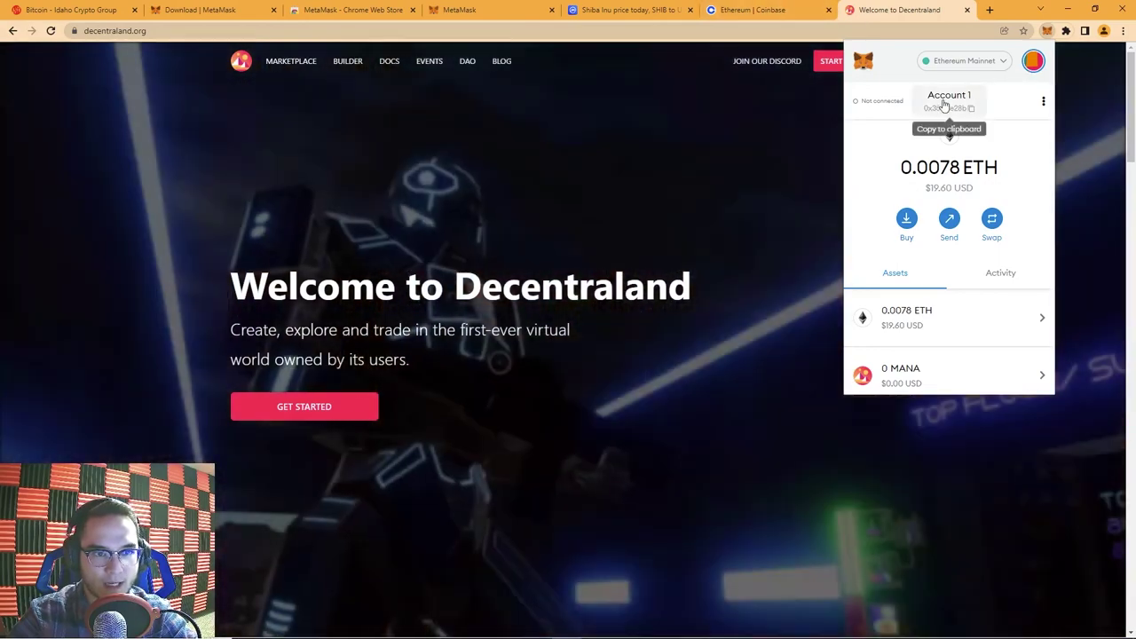
left_click(914, 11)
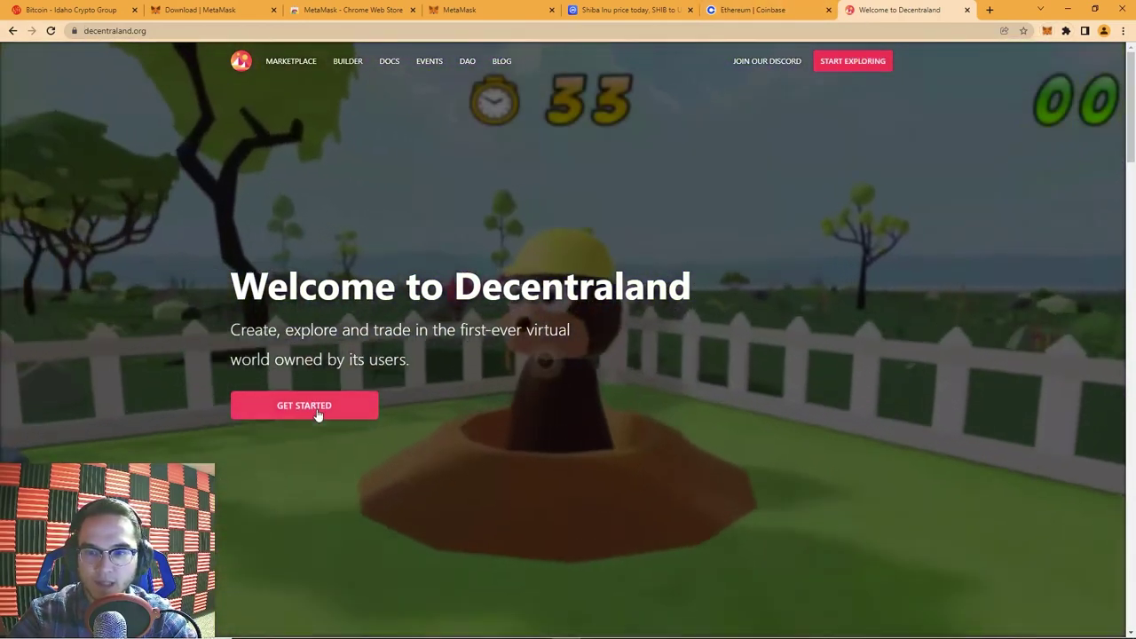
left_click(317, 410)
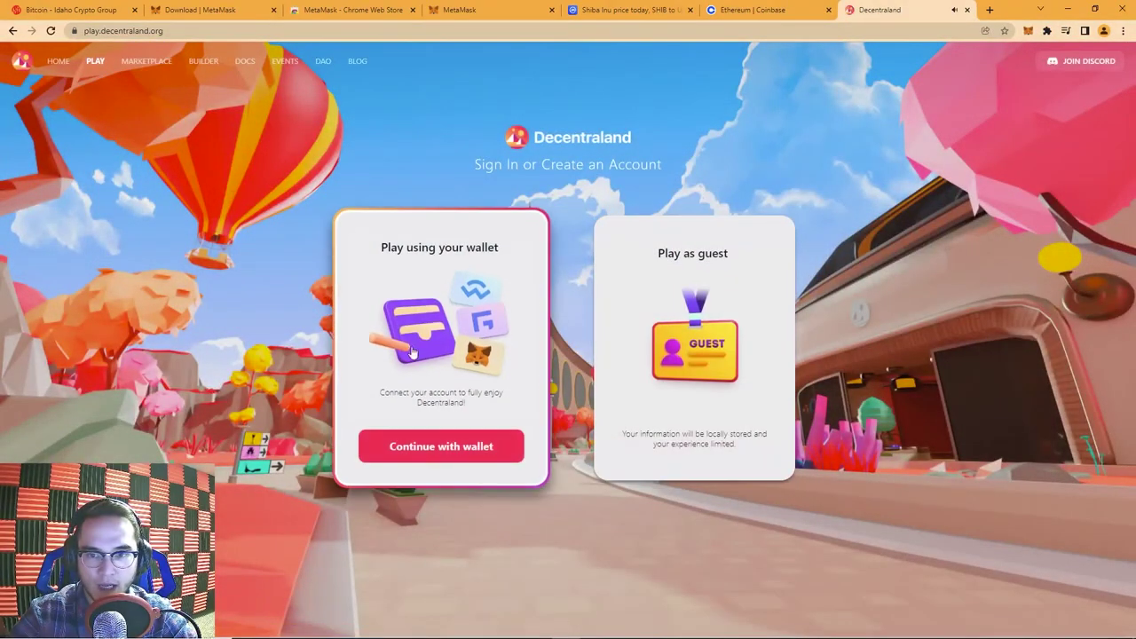
left_click(439, 455)
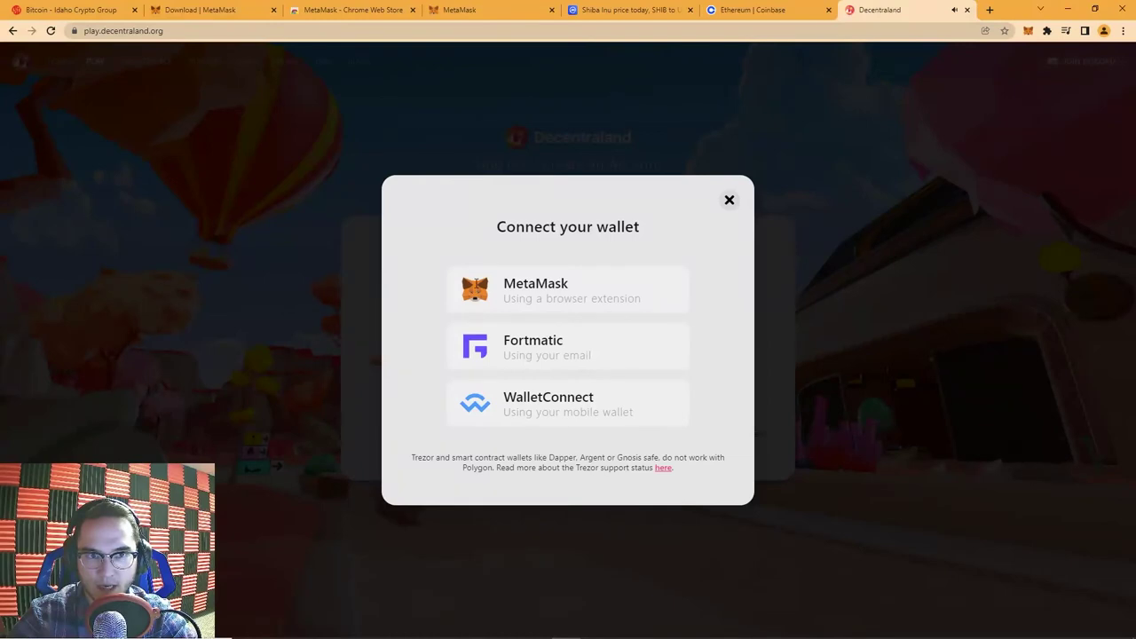
left_click(525, 293)
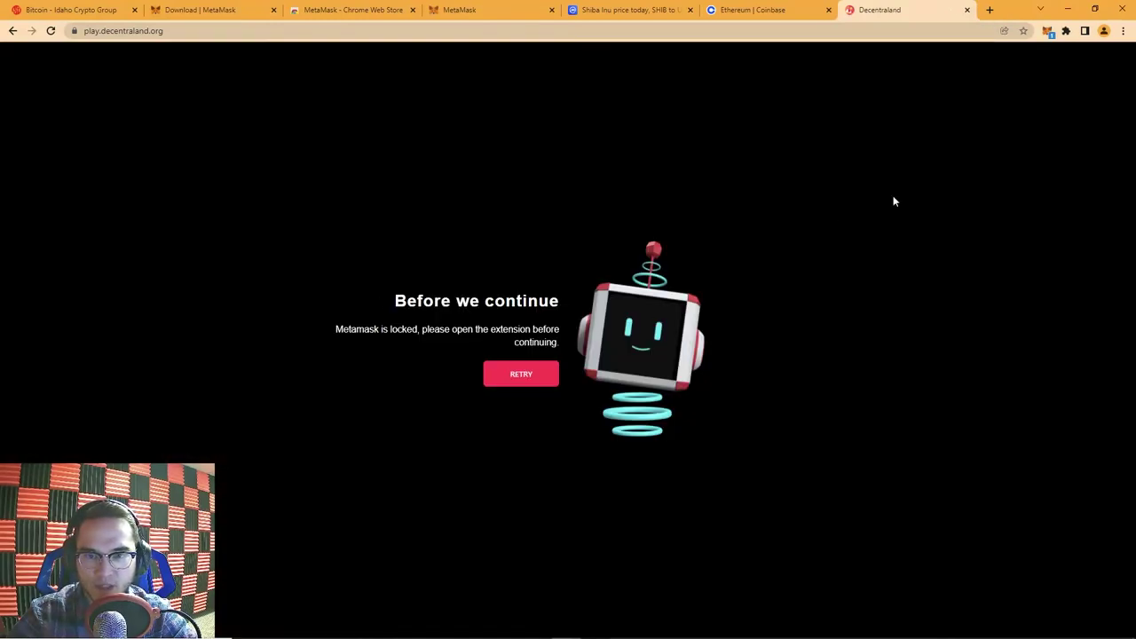
- Approve connecting Account 1 to play.decentraland.org in the wallet extension and retry the Decentraland sign-in
left_click(1047, 33)
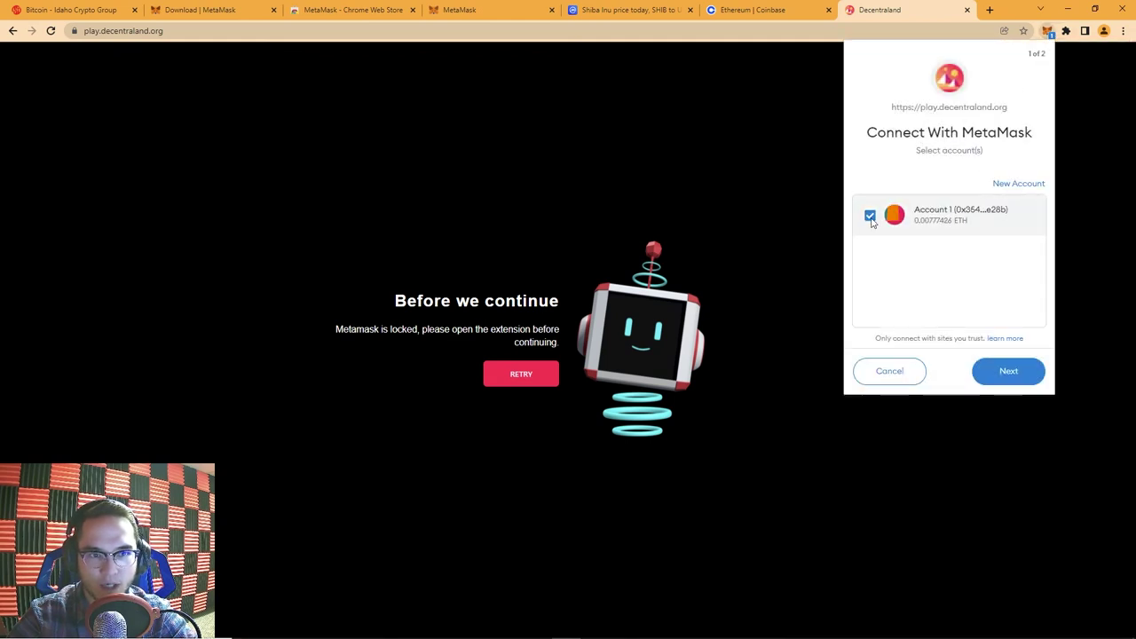
left_click(1026, 377)
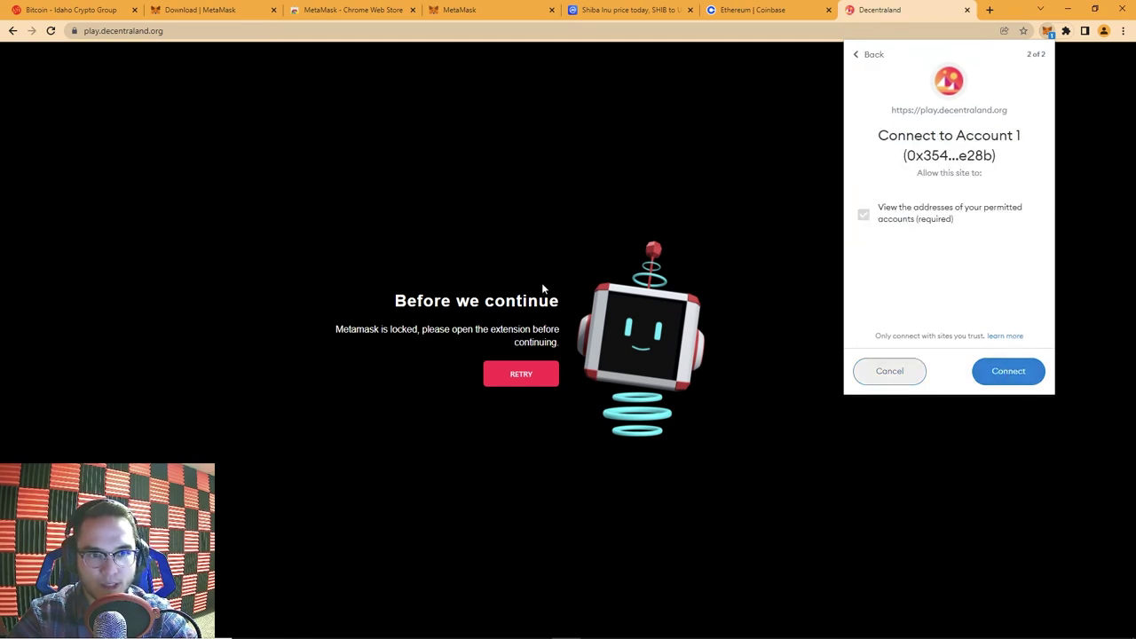
left_click(1004, 369)
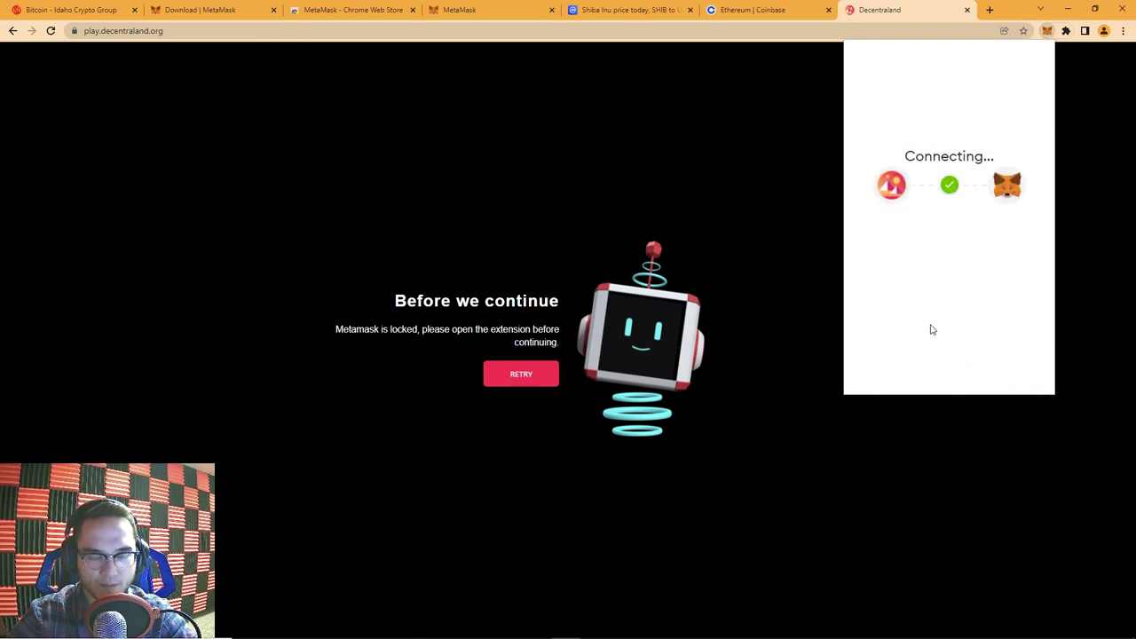
left_click(721, 240)
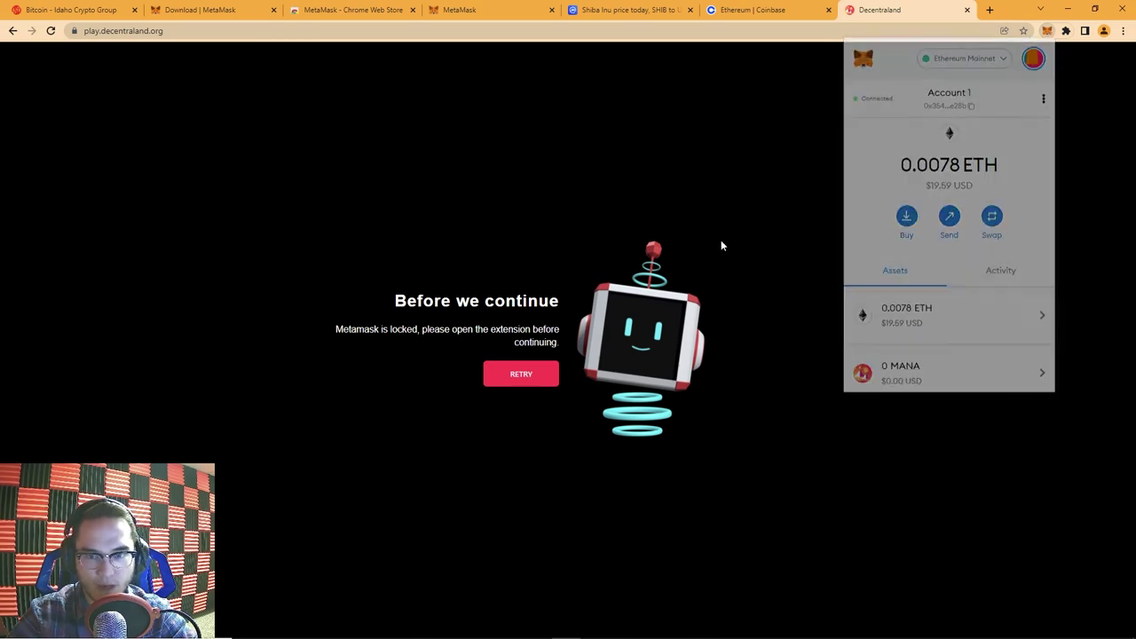
left_click(528, 385)
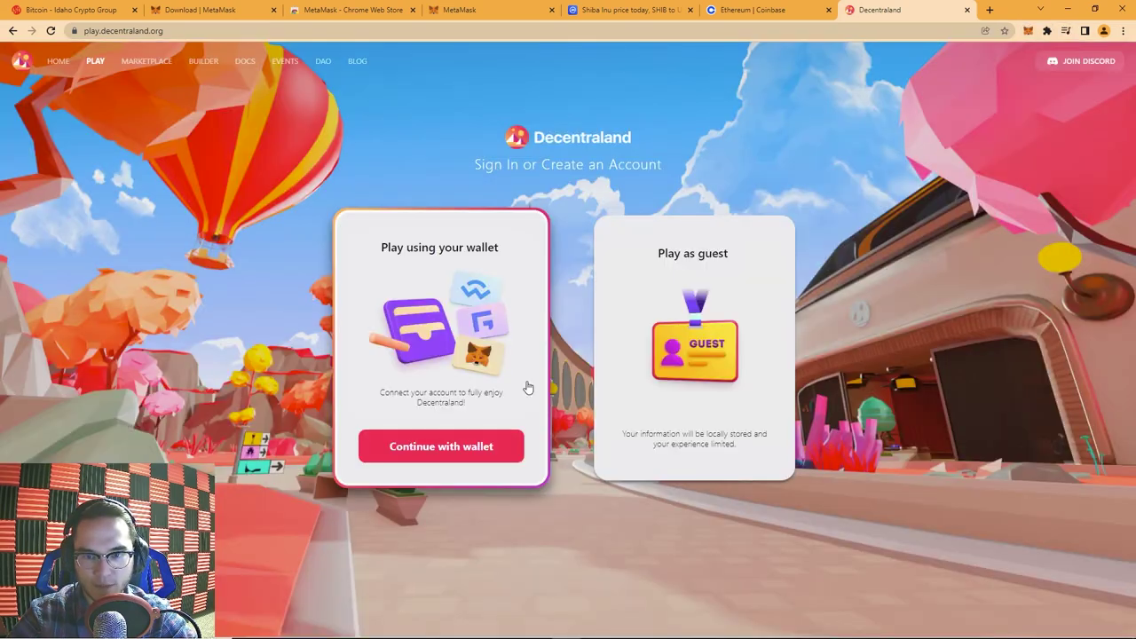
- Continue to Decentraland with MetaMask and sign the wallet's Decentraland Login signature request
left_click(476, 448)
left_click(517, 289)
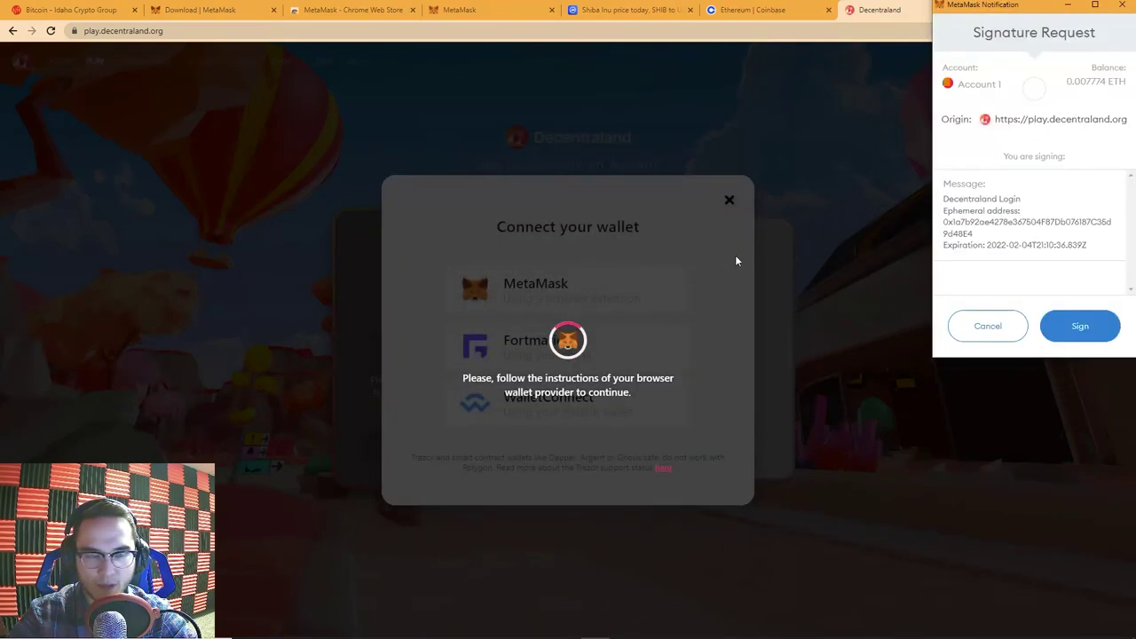
left_click_drag(997, 155, 1086, 169)
mouse_move(972, 33)
left_mouse_down()
mouse_move(1052, 45)
mouse_move(1097, 35)
left_mouse_up()
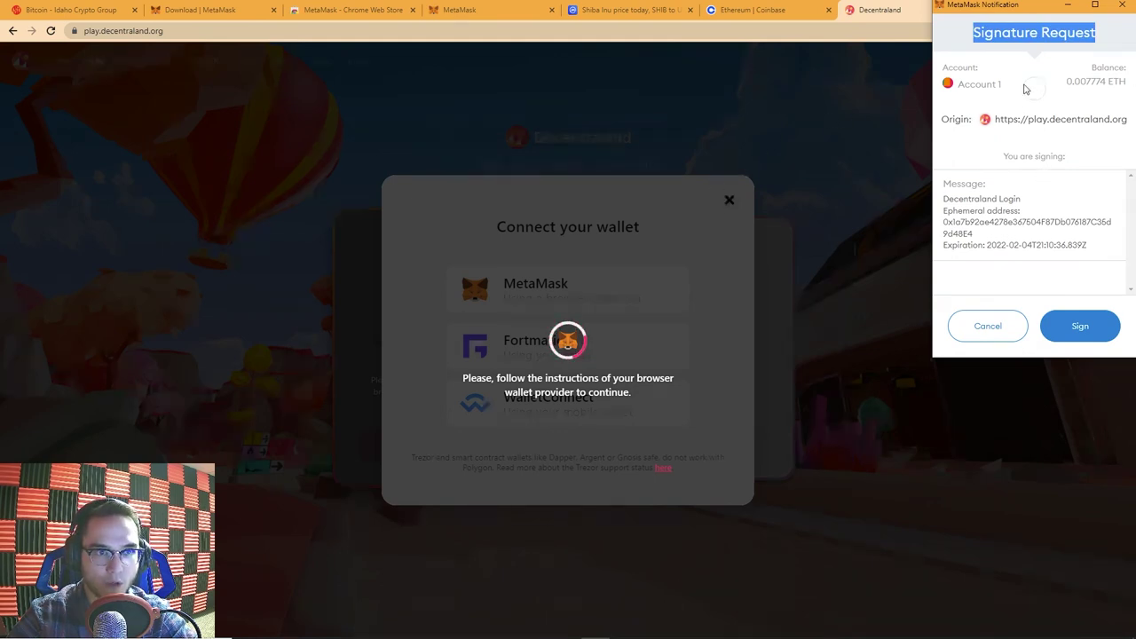
left_click(1082, 338)
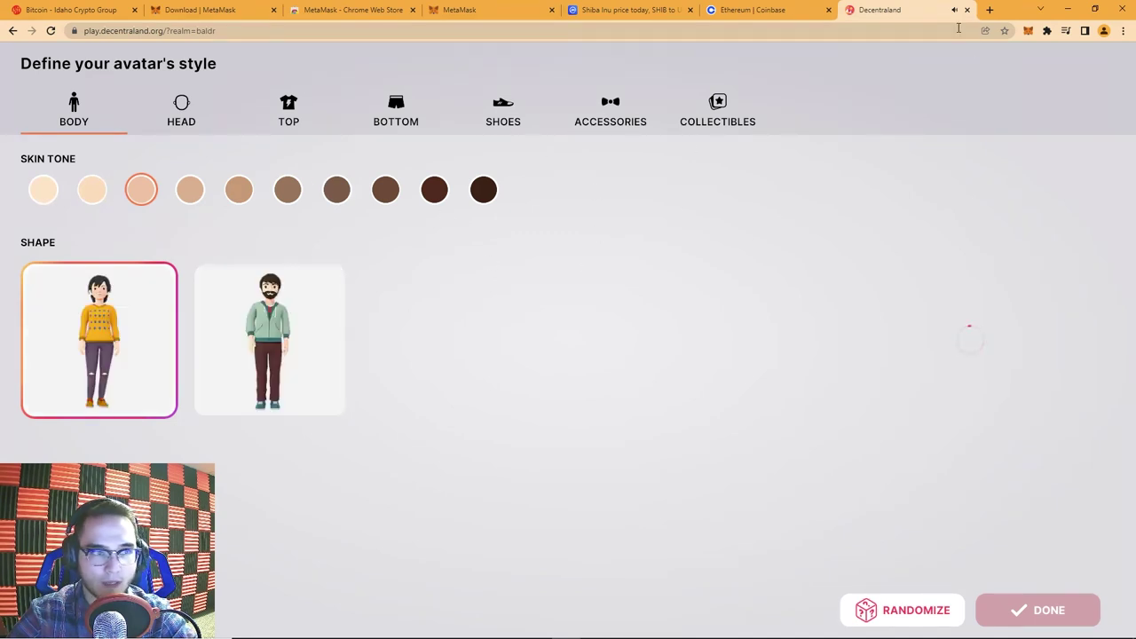
- Close the Decentraland page, search for uniswap in the new tab and open the Uniswap Protocol home page
left_click(988, 10)
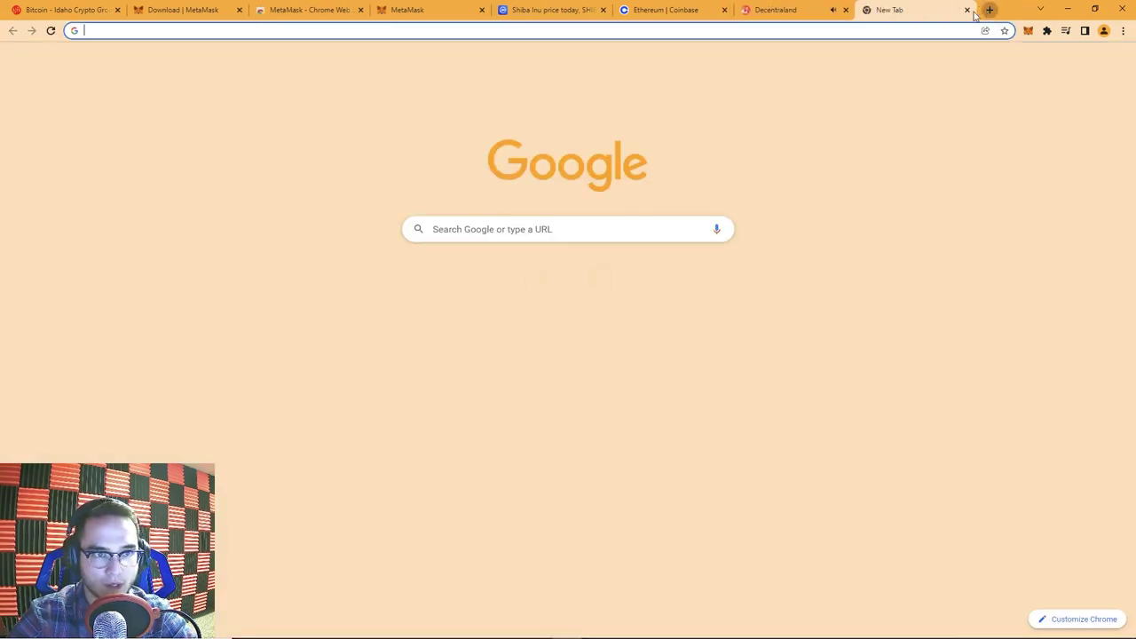
left_click(774, 33)
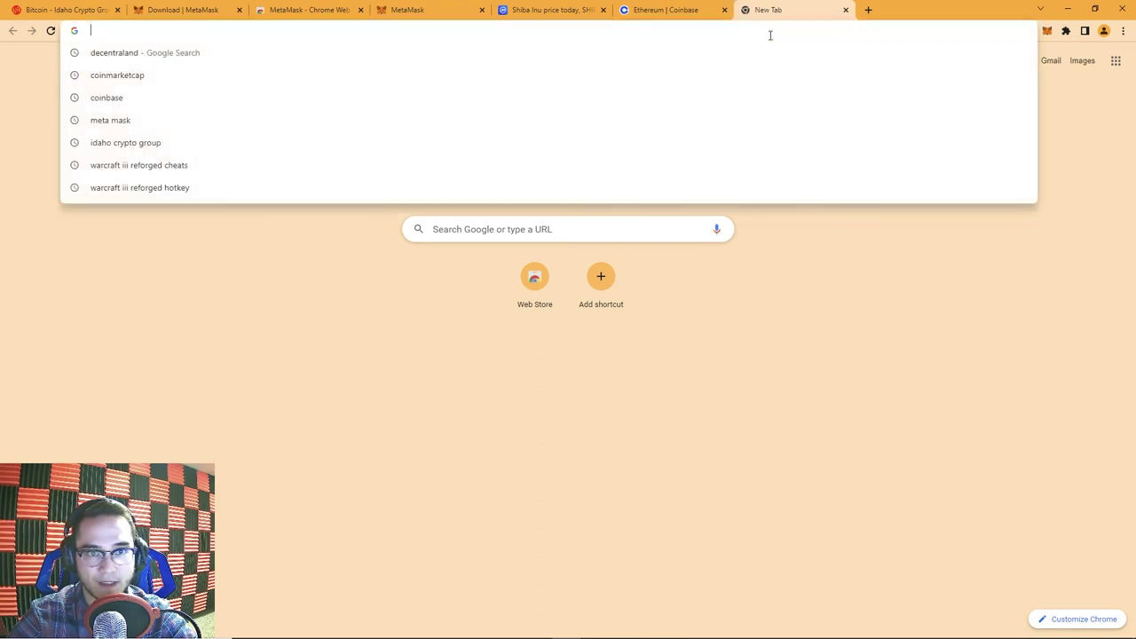
type("uniswap")
key("Return")
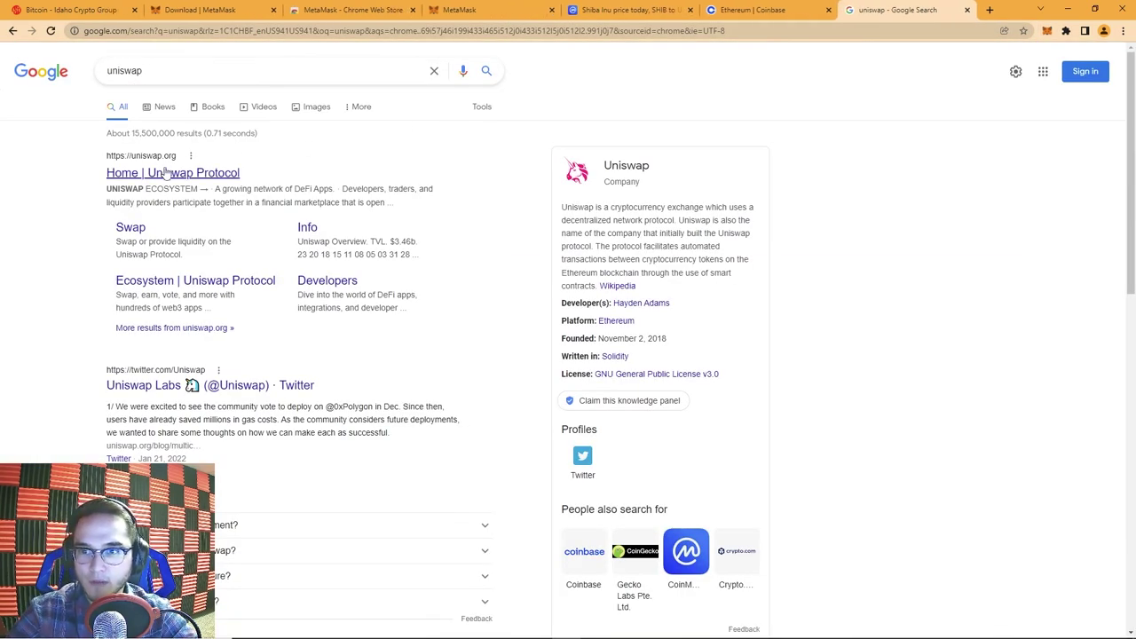
left_click(166, 174)
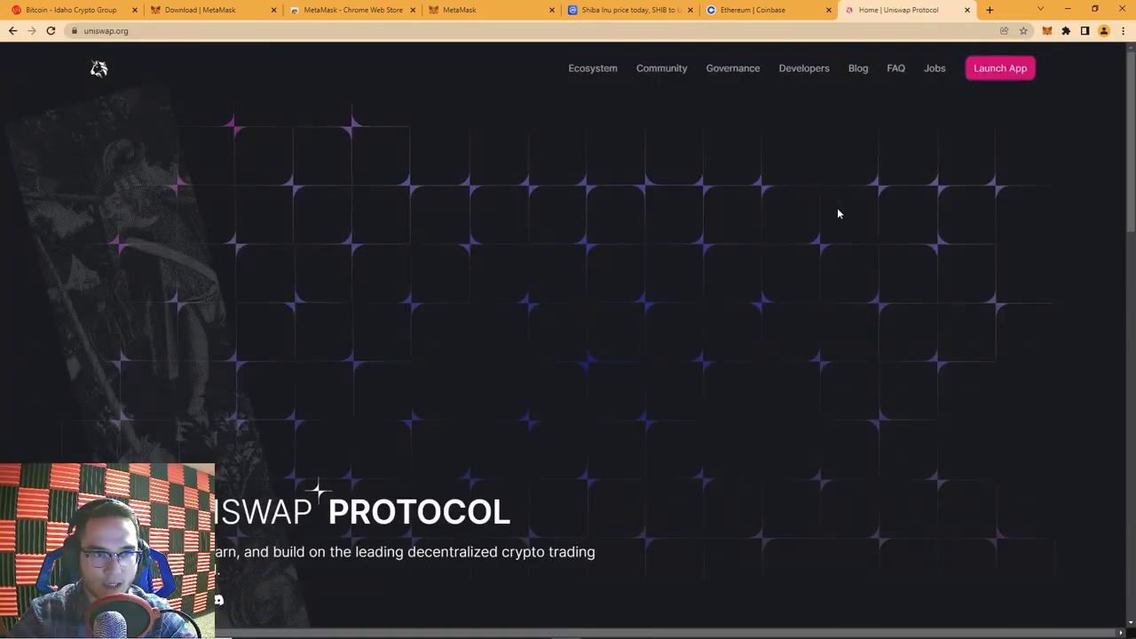
- Launch the Uniswap app and connect it to Account 1 through MetaMask
scroll(839, 213, "down", 1)
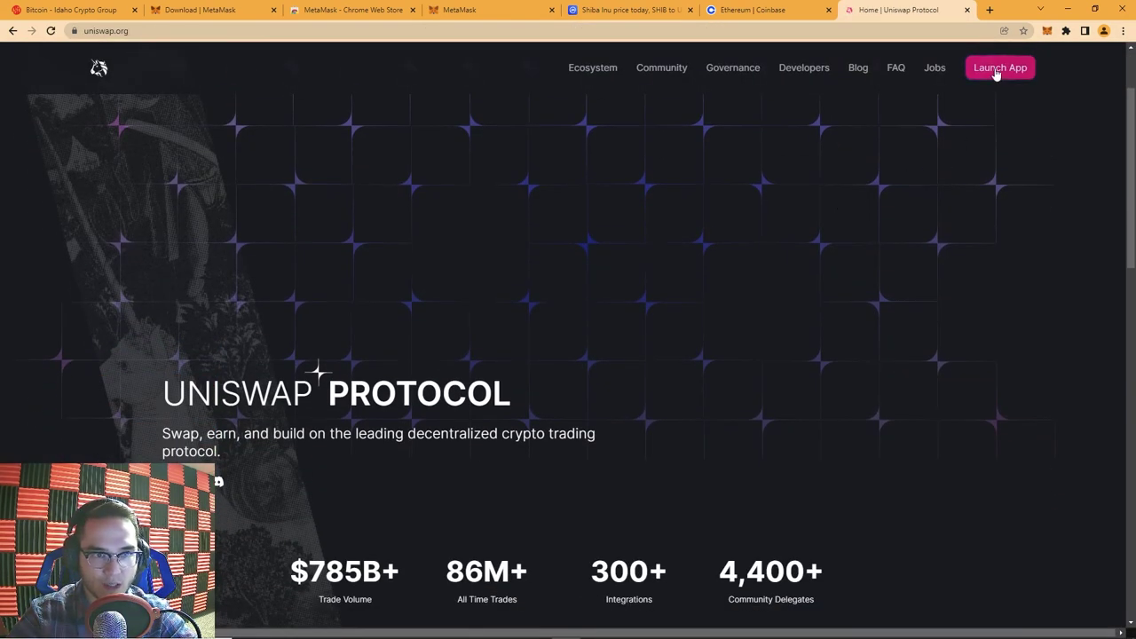
left_click(995, 71)
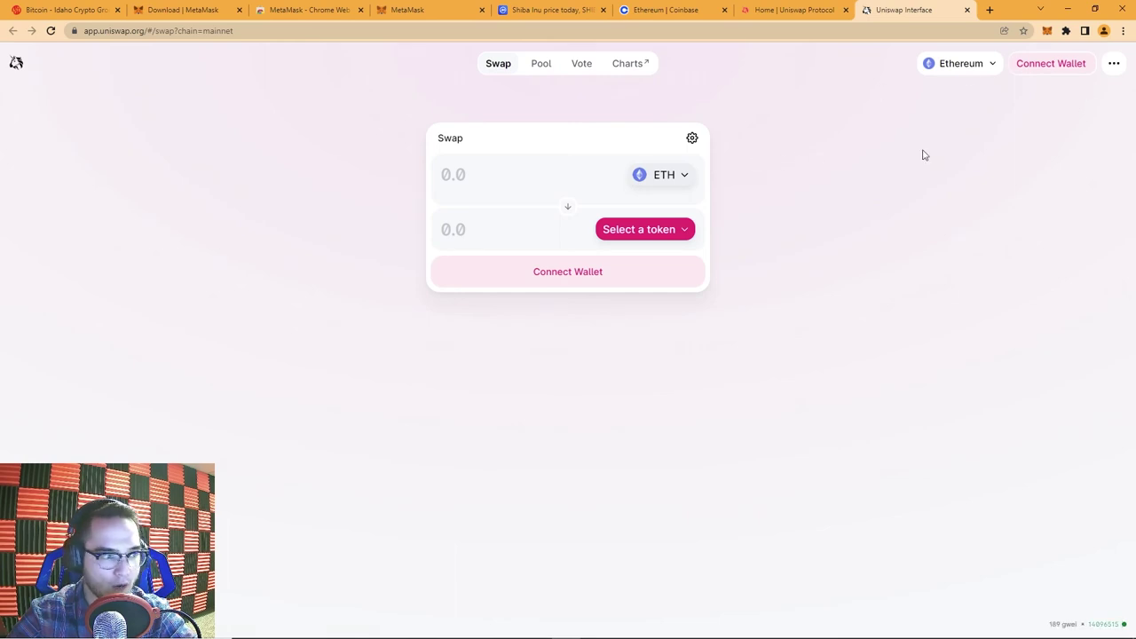
left_click(1069, 70)
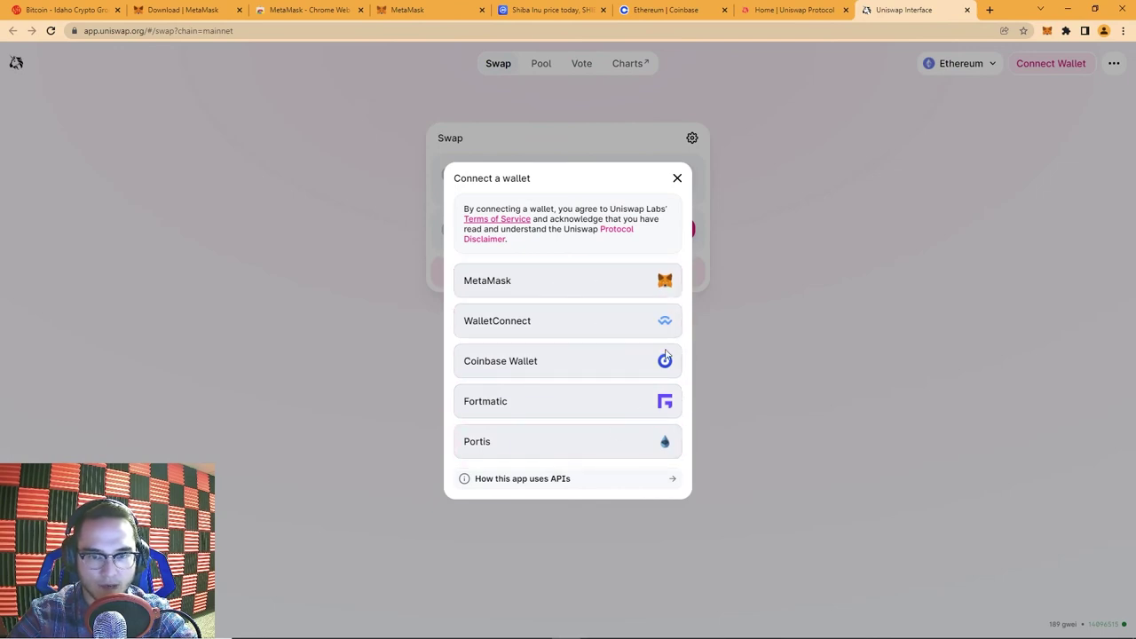
left_click(572, 288)
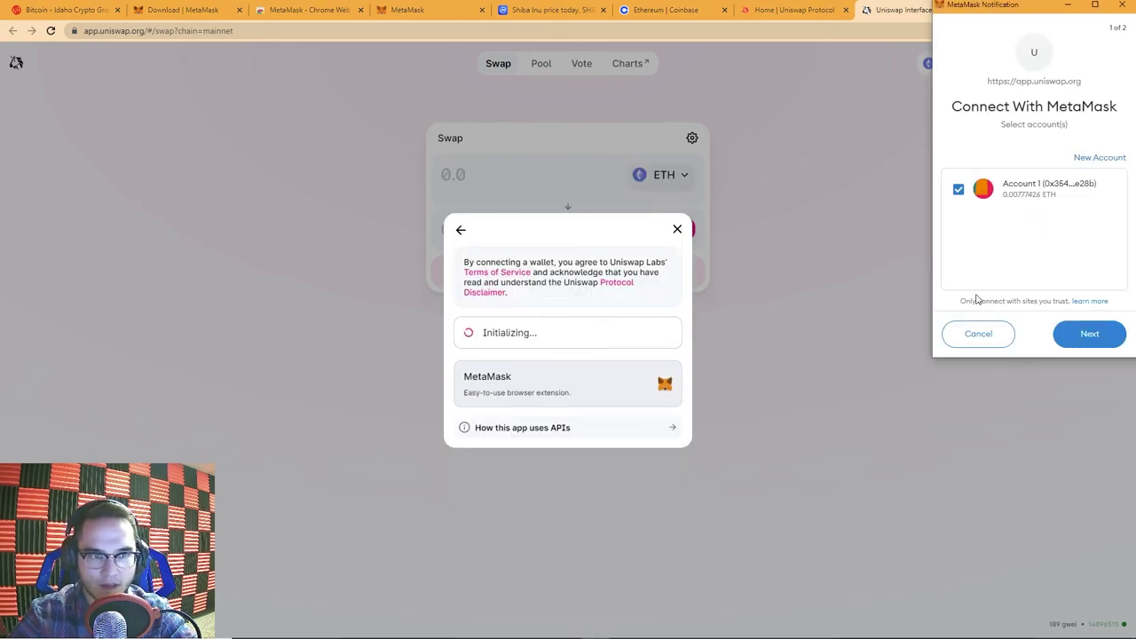
left_click(1101, 334)
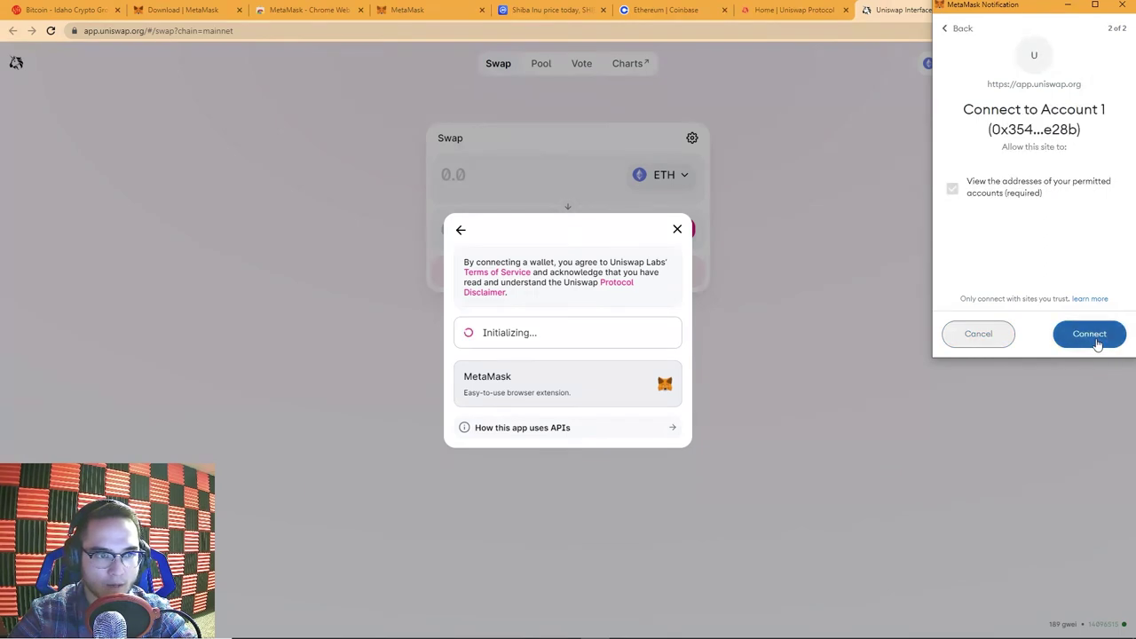
left_click(1090, 335)
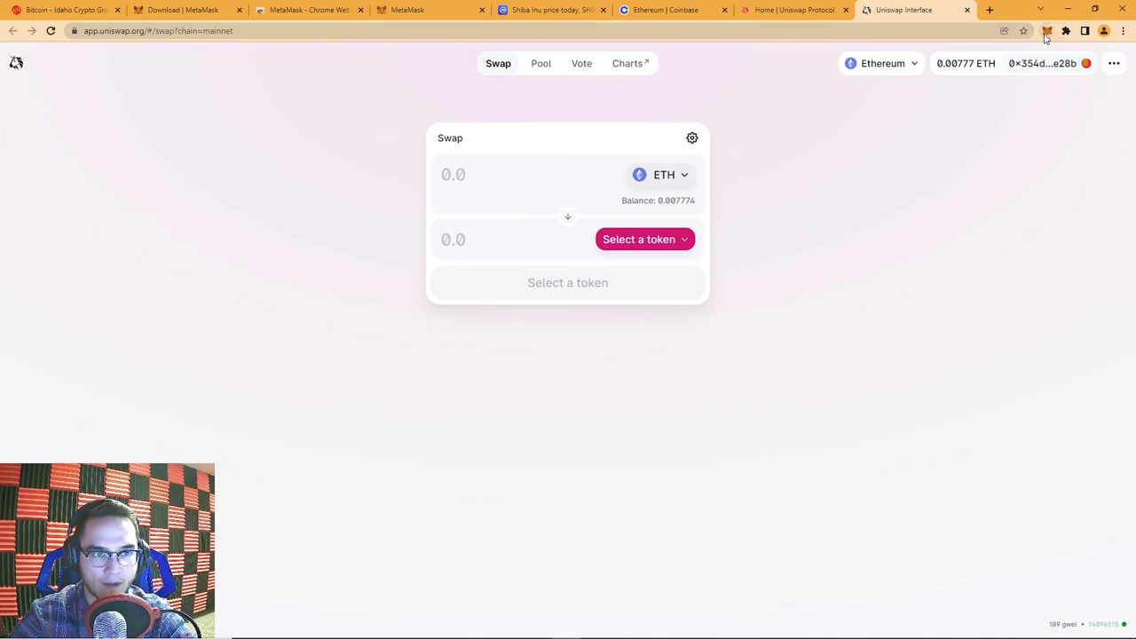
- Set up a Uniswap swap from ETH to DAI with an amount of .056 ETH
left_click(649, 239)
left_click(538, 180)
left_click(462, 172)
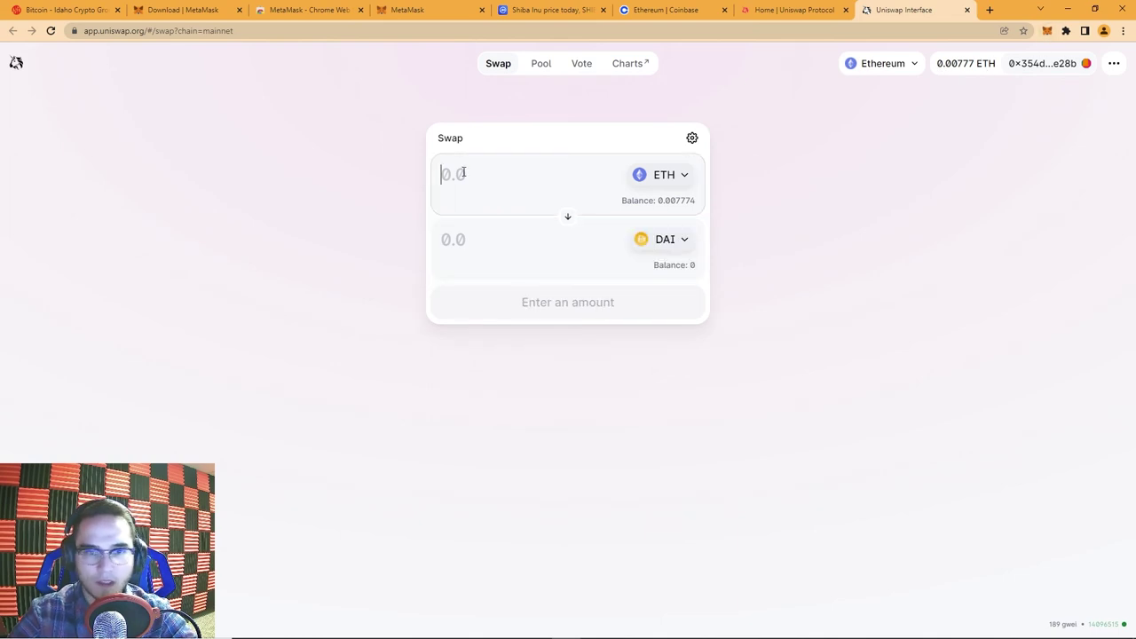
type(".056")
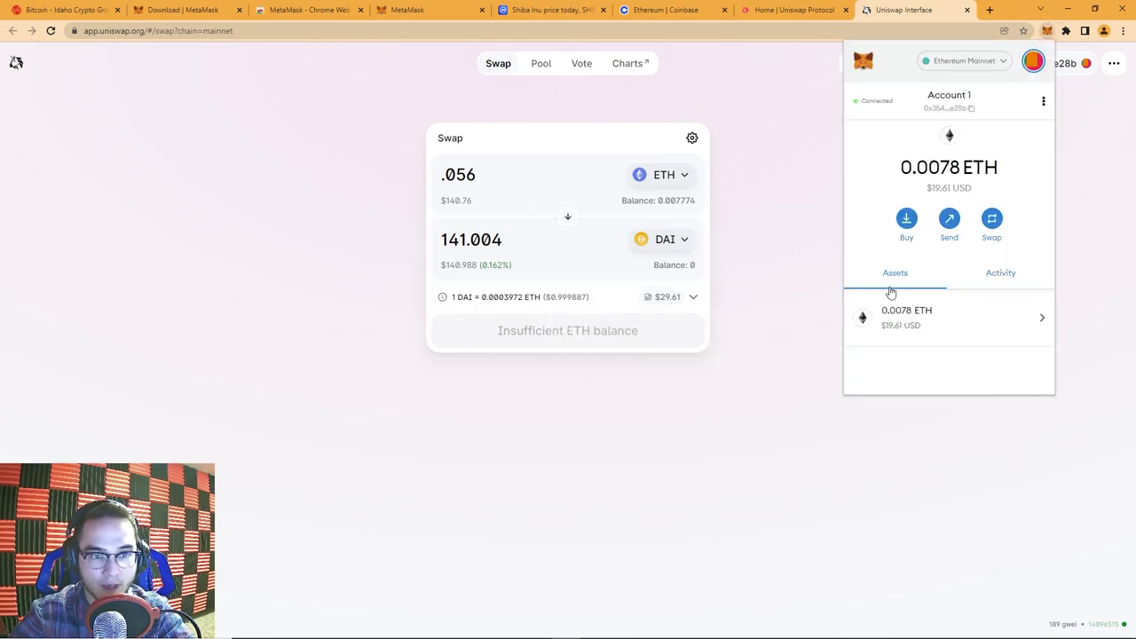
- Review the assets in the wallet extension, close it and return to the Idaho Crypto Group website
scroll(959, 266, "down", 2)
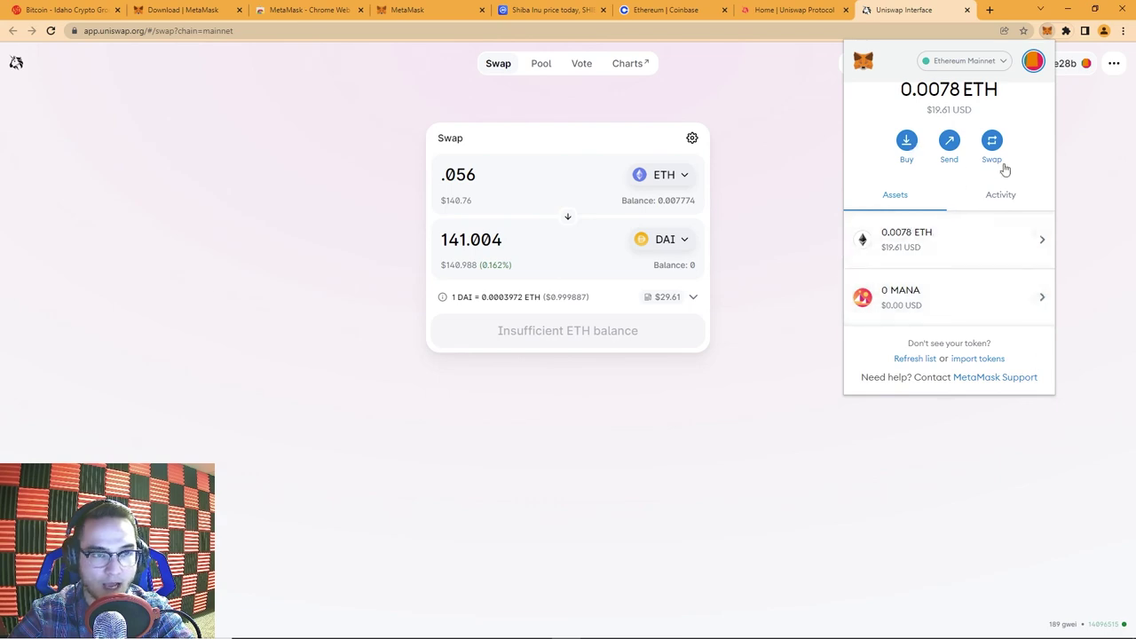
left_click(1049, 32)
left_click(41, 7)
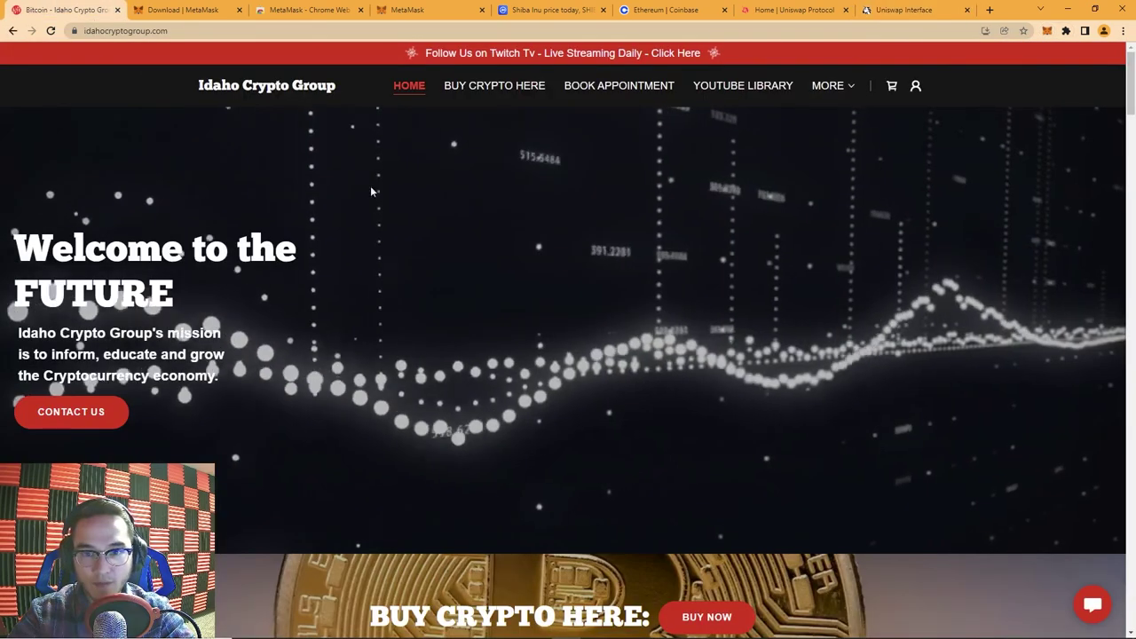